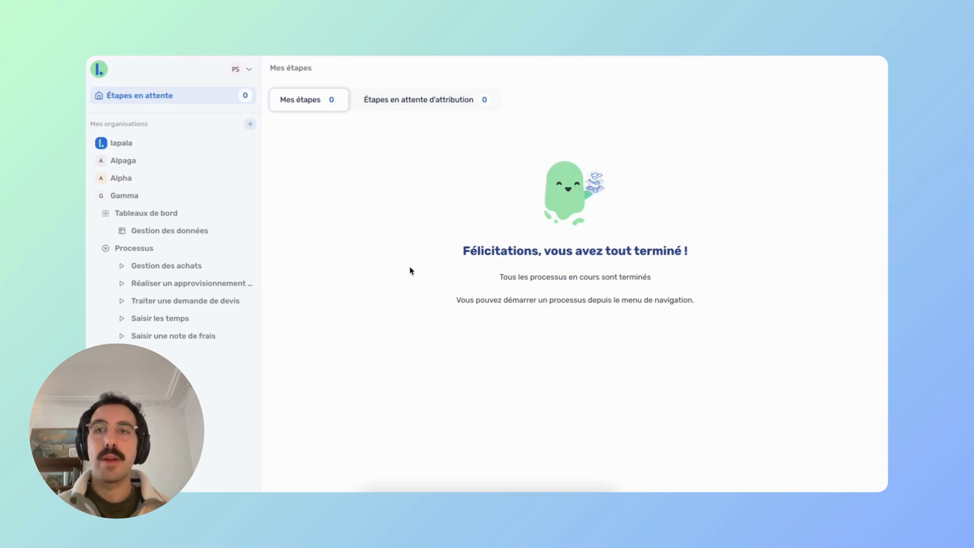
# Create a new process under the Gamma organisation and title it 'Traiter une demande'.
pyautogui.click(135, 197)
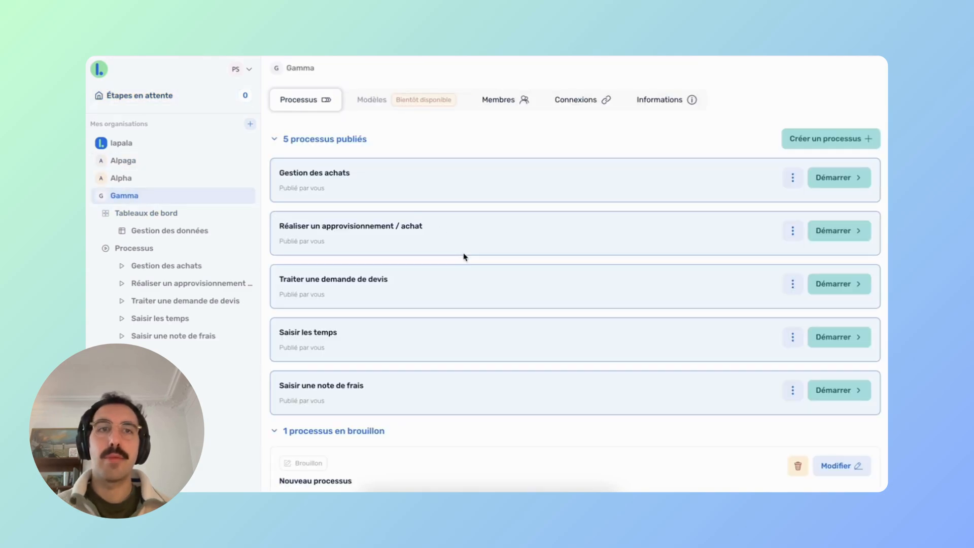
pyautogui.click(818, 141)
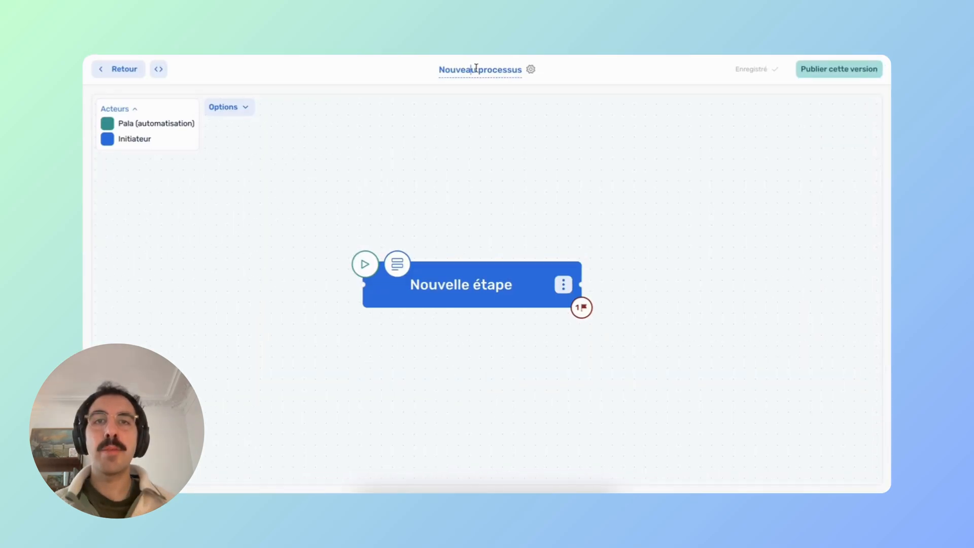
pyautogui.click(479, 69)
pyautogui.write('Trai')
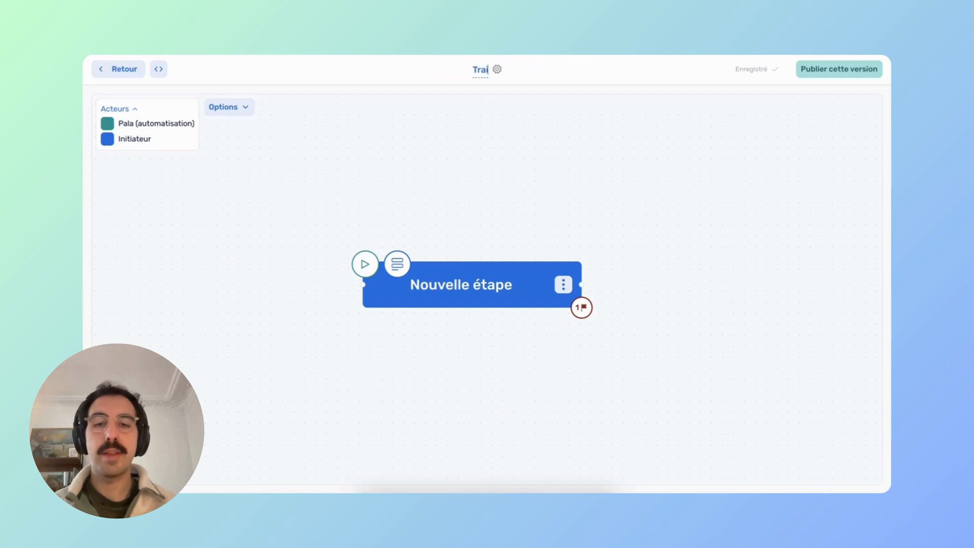
pyautogui.write('ter une demande')
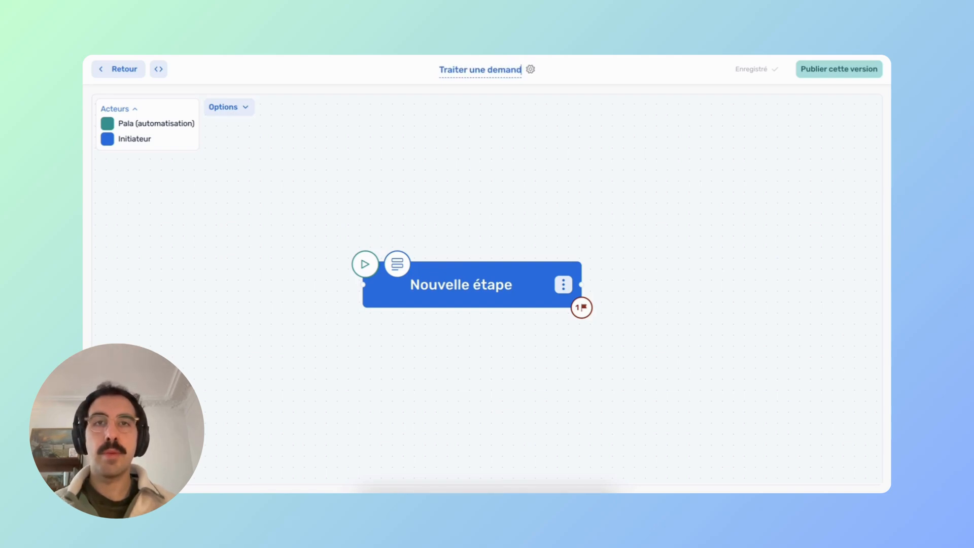
# Rename the first step to 'Saisir la demande'.
pyautogui.click(458, 287)
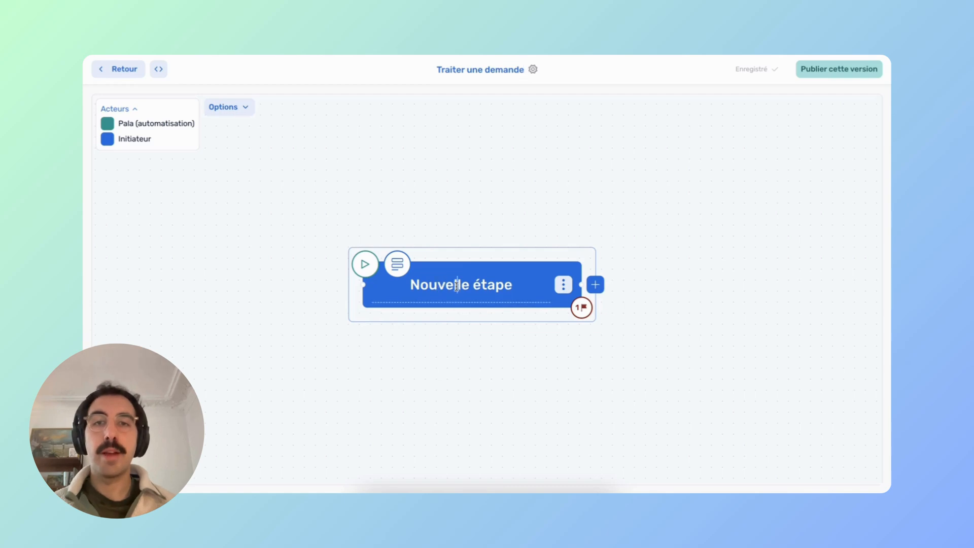
pyautogui.write('a')
pyautogui.press('super+a')
pyautogui.write('S')
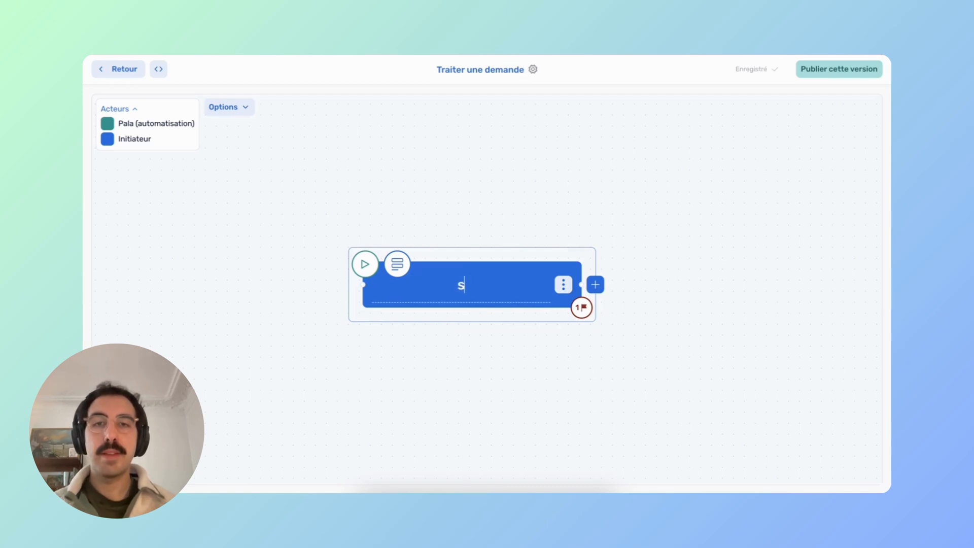
pyautogui.write('aisir ')
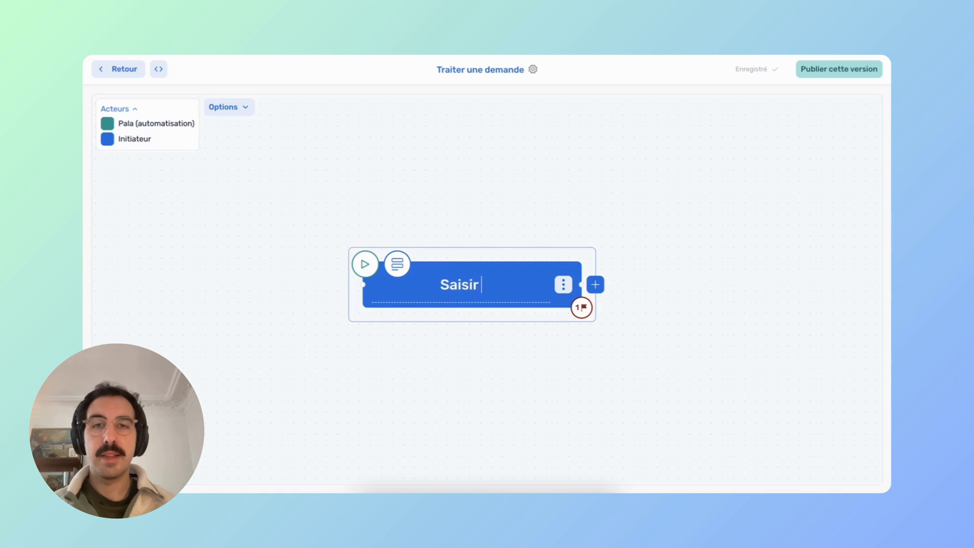
pyautogui.write('la demande')
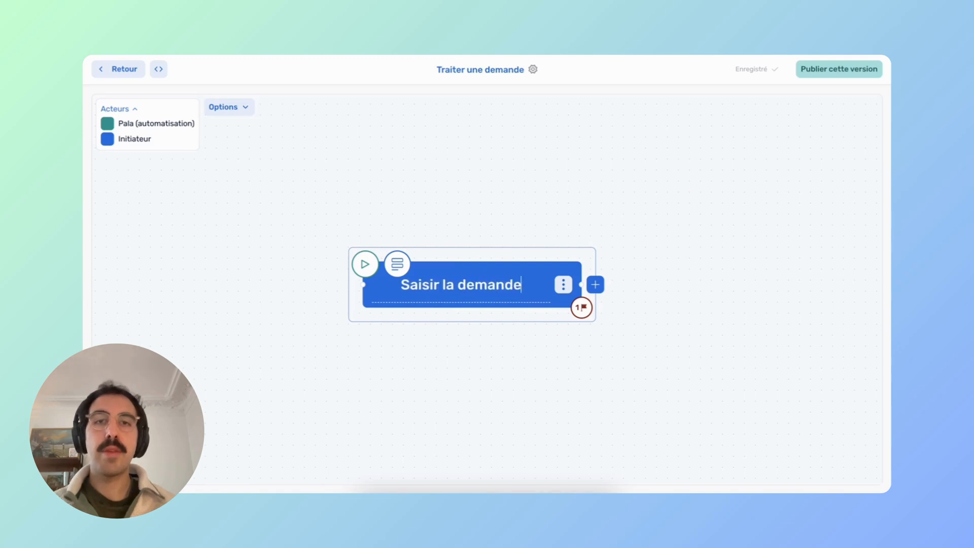
pyautogui.click(542, 244)
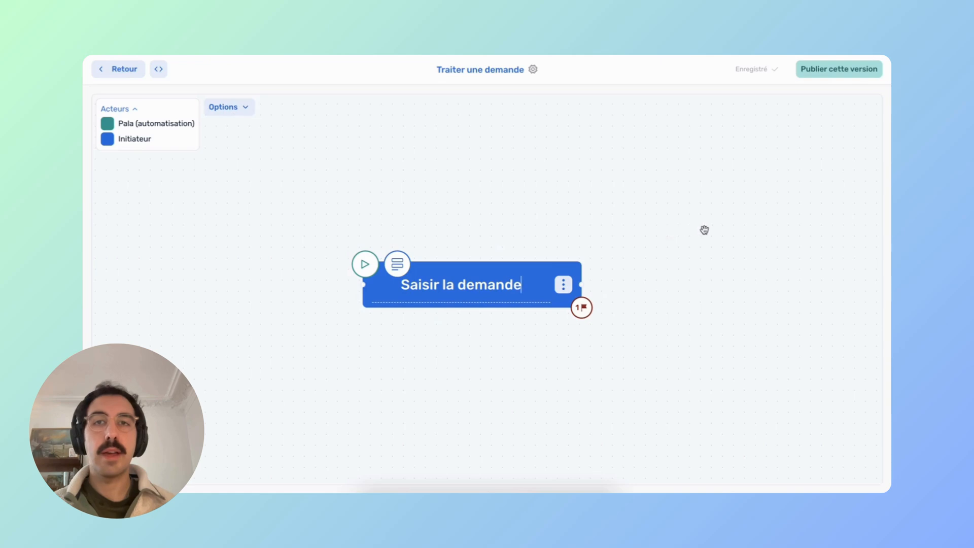
# Add a step after Saisir la demande named 'Qualifier la demande'.
pyautogui.moveTo(643, 235); pyautogui.dragTo(520, 241)
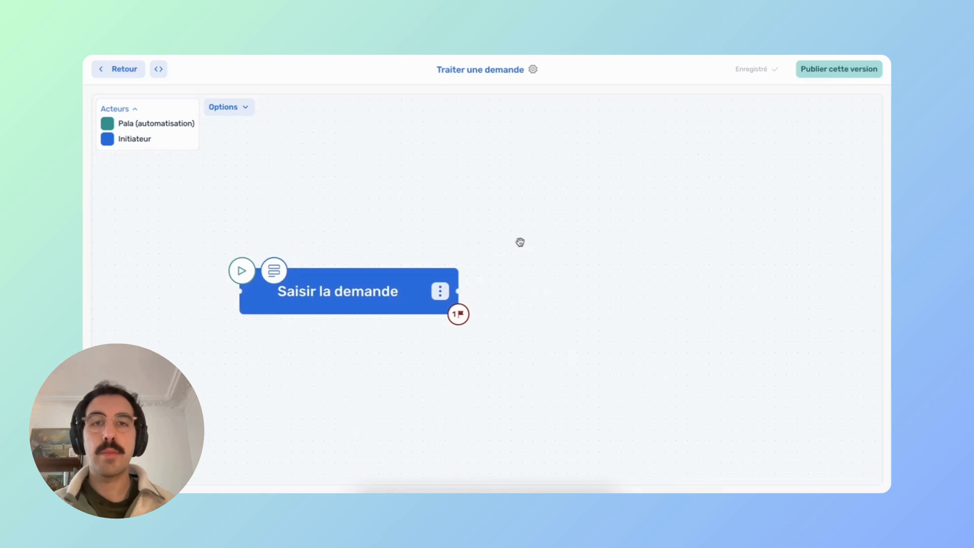
pyautogui.click(476, 293)
pyautogui.click(474, 292)
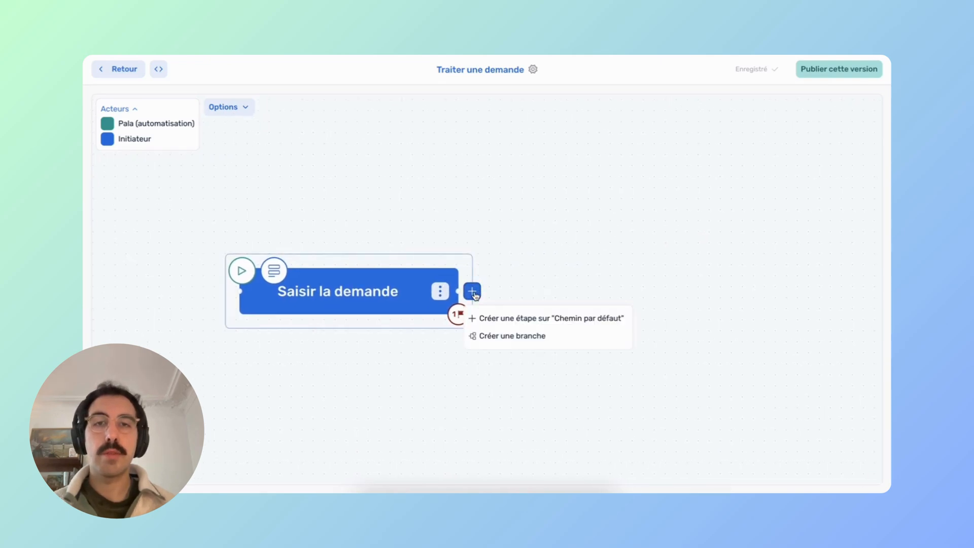
pyautogui.click(516, 319)
pyautogui.click(616, 288)
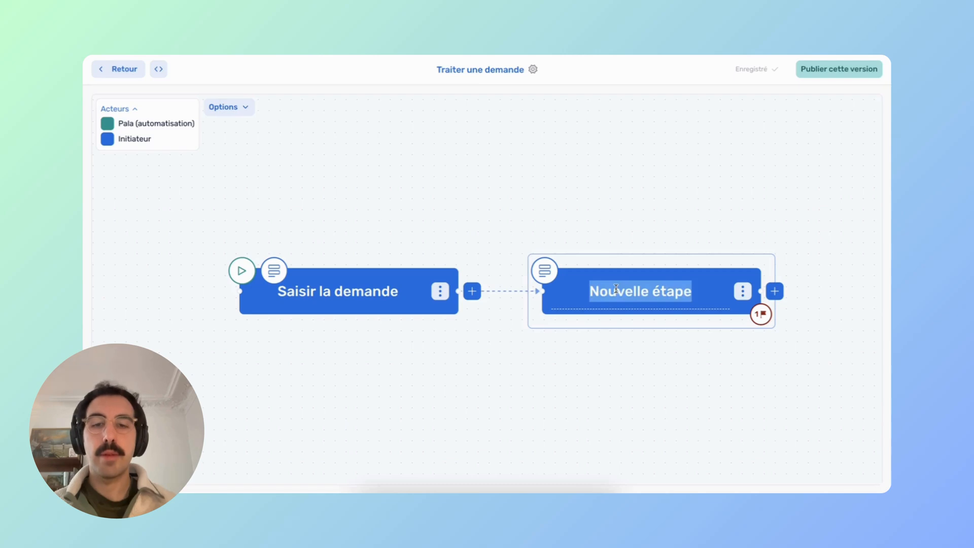
pyautogui.write('Qualifier la ')
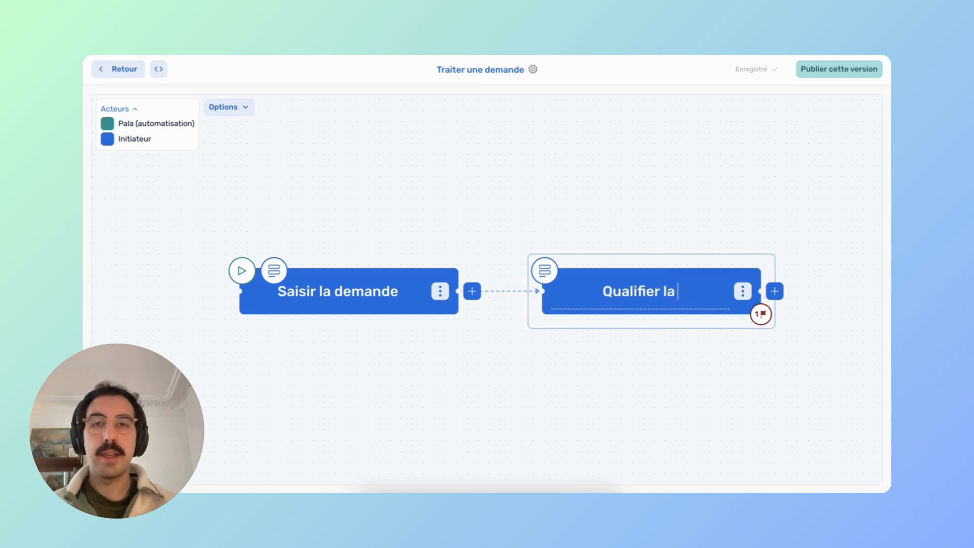
pyautogui.write('deman')
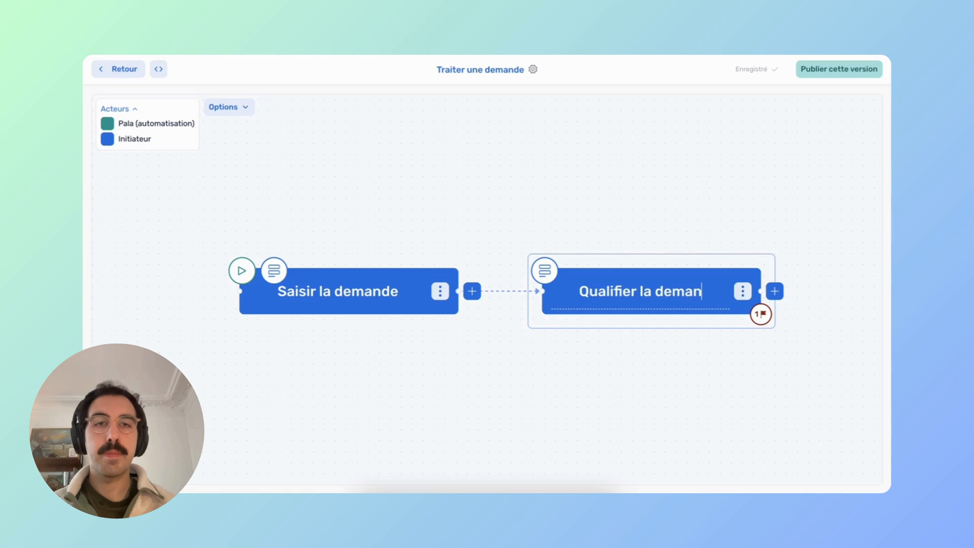
pyautogui.write('de')
# Add a third step after Qualifier la demande named 'Valider la demande'.
pyautogui.moveTo(629, 230); pyautogui.dragTo(408, 225)
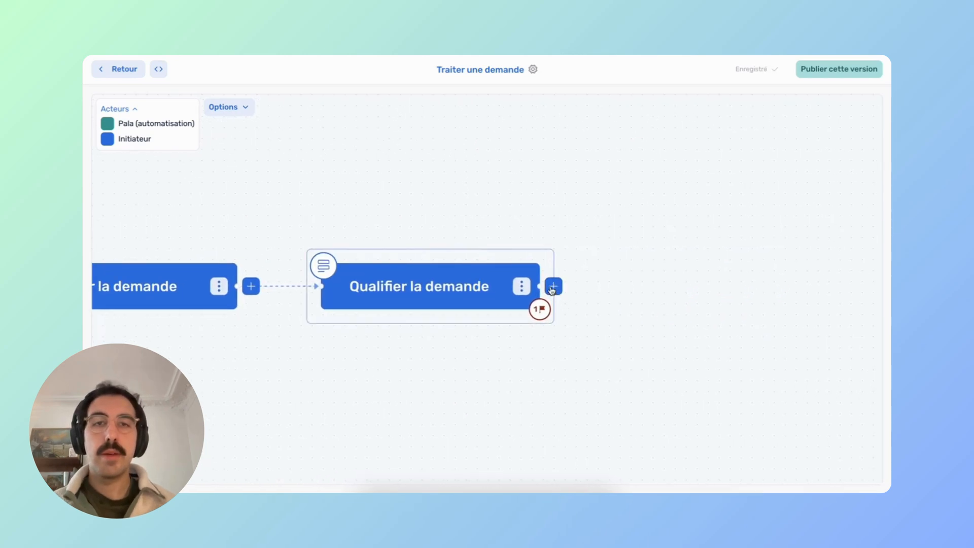
pyautogui.click(553, 287)
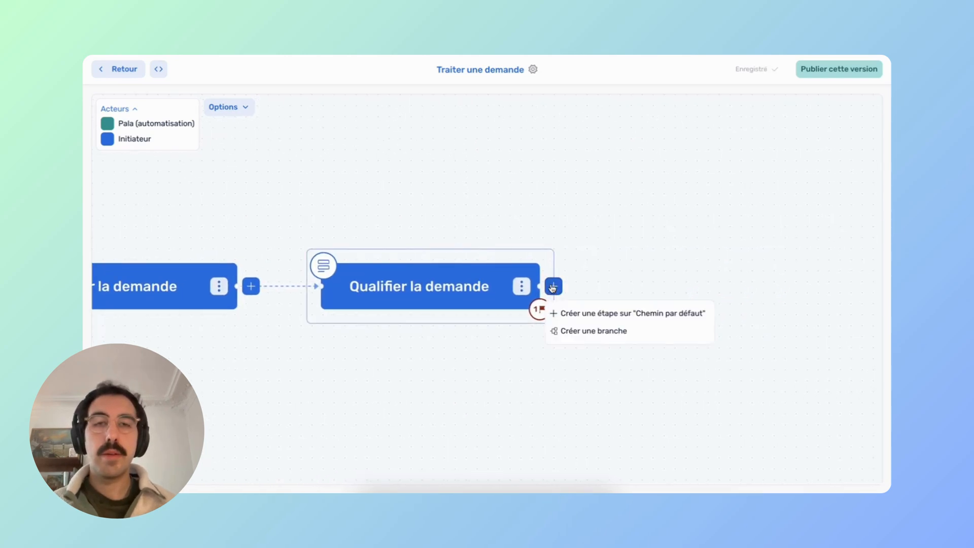
pyautogui.click(603, 318)
pyautogui.moveTo(650, 242); pyautogui.dragTo(530, 248)
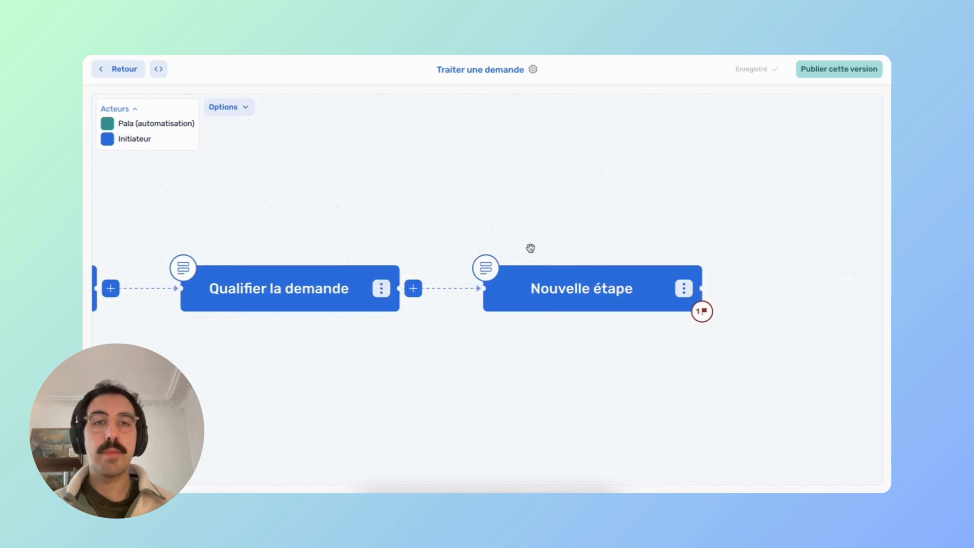
pyautogui.doubleClick(573, 288)
pyautogui.write('Valide')
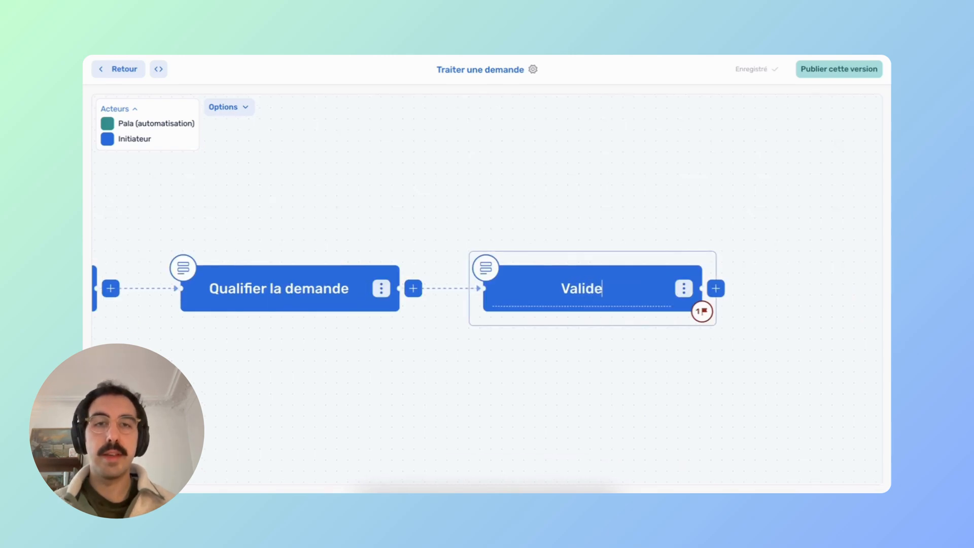
pyautogui.write('r la demande')
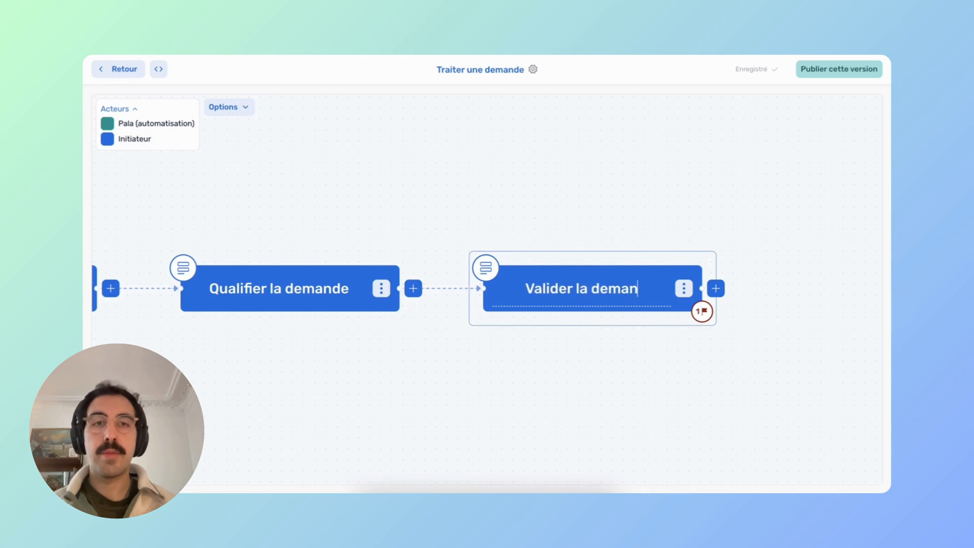
# Open the Valider la demande step and go to its actor management.
pyautogui.click(577, 261)
pyautogui.click(577, 261)
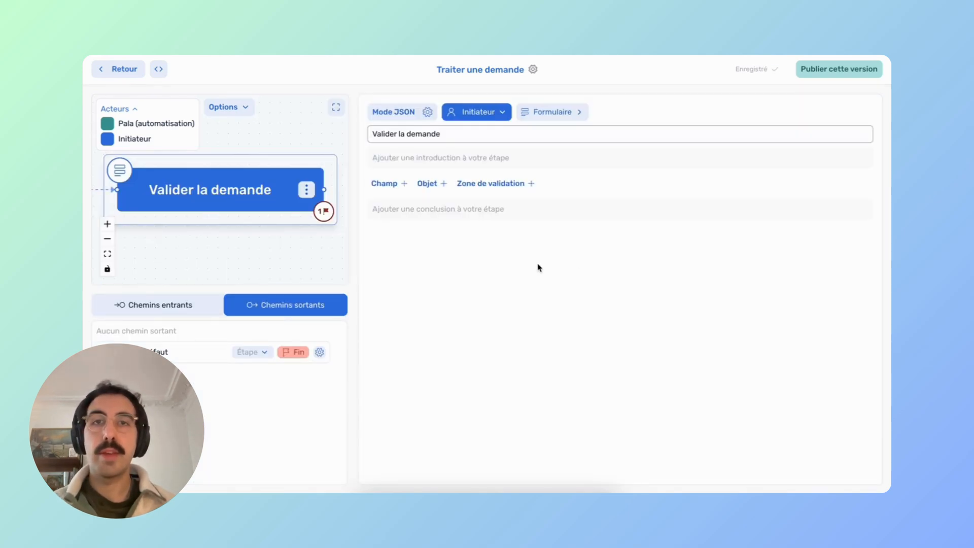
pyautogui.click(479, 117)
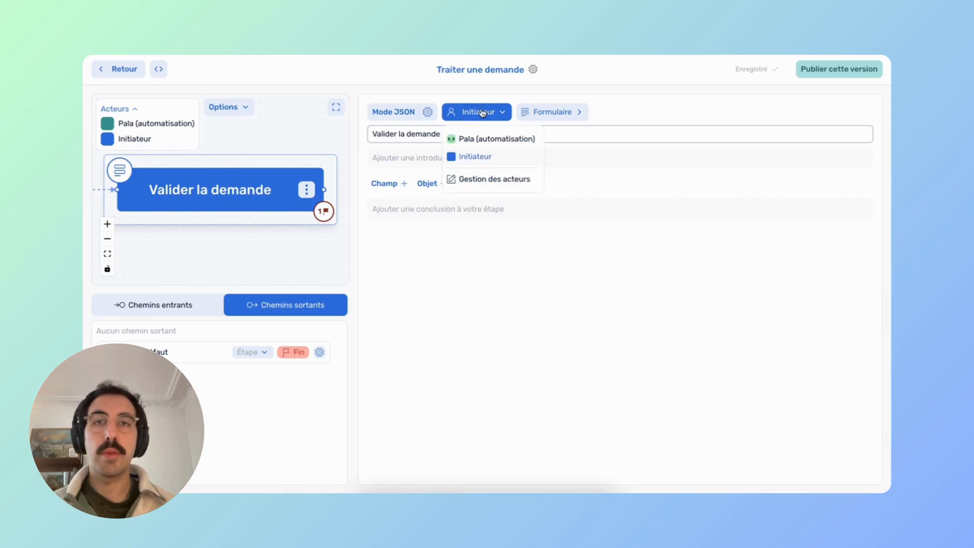
pyautogui.click(480, 182)
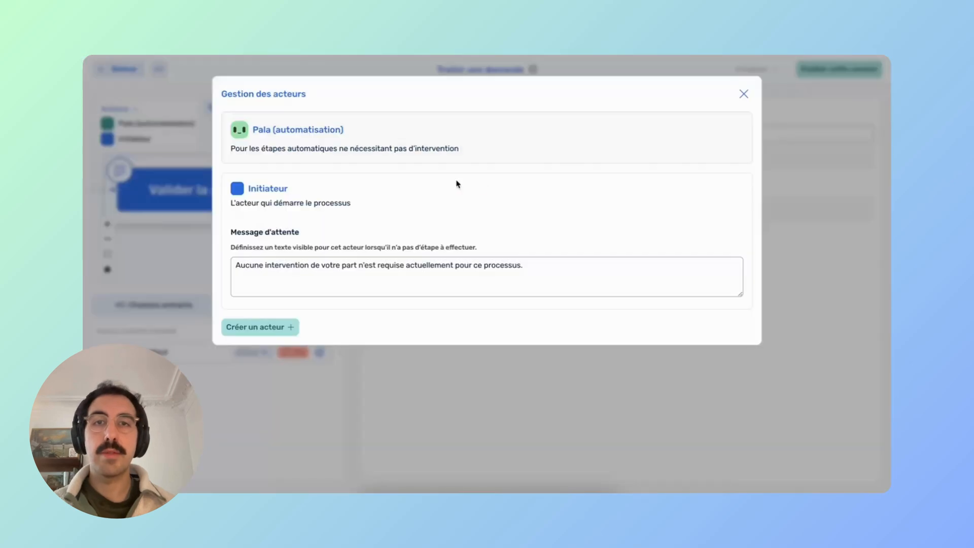
# Create a Directeur actor assignable to the Gamma organisation profile.
pyautogui.click(259, 327)
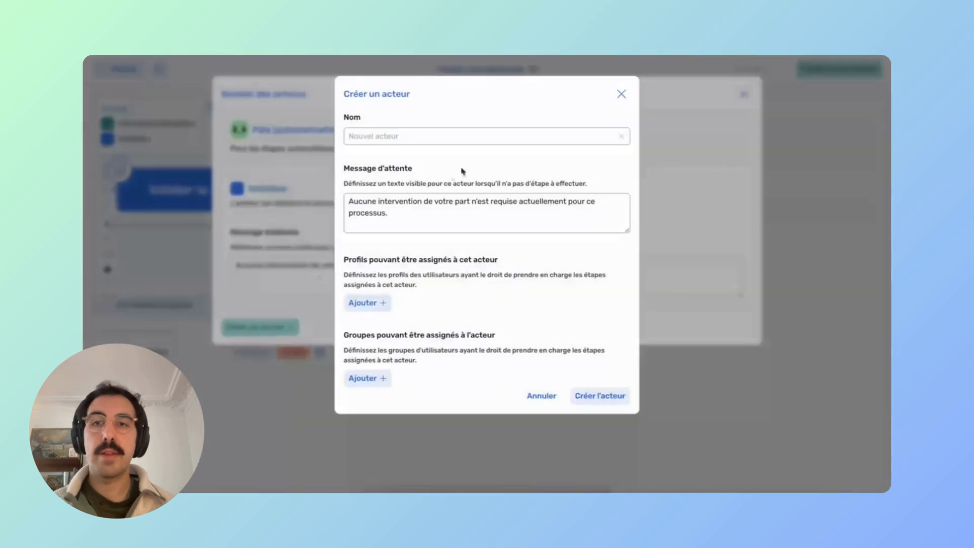
pyautogui.click(400, 137)
pyautogui.write('Directeur')
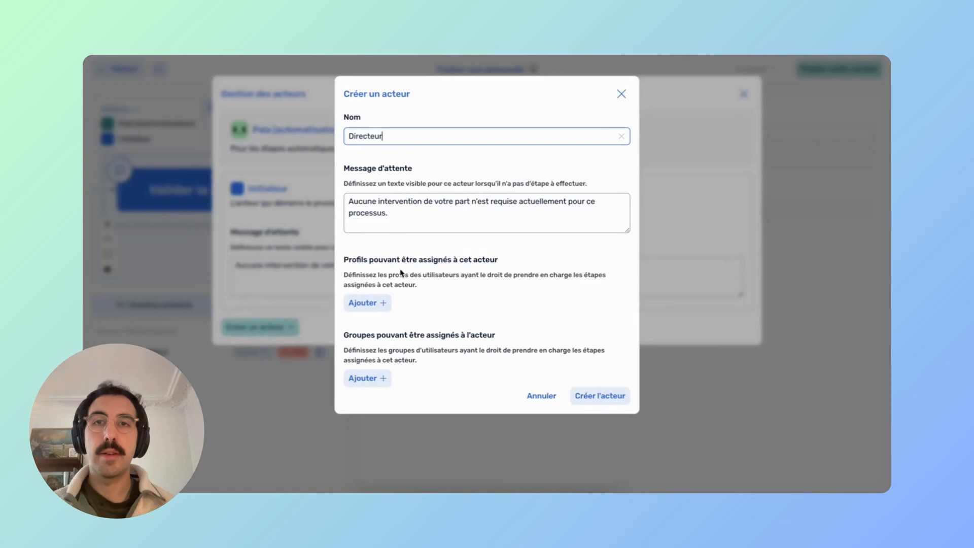
pyautogui.click(370, 303)
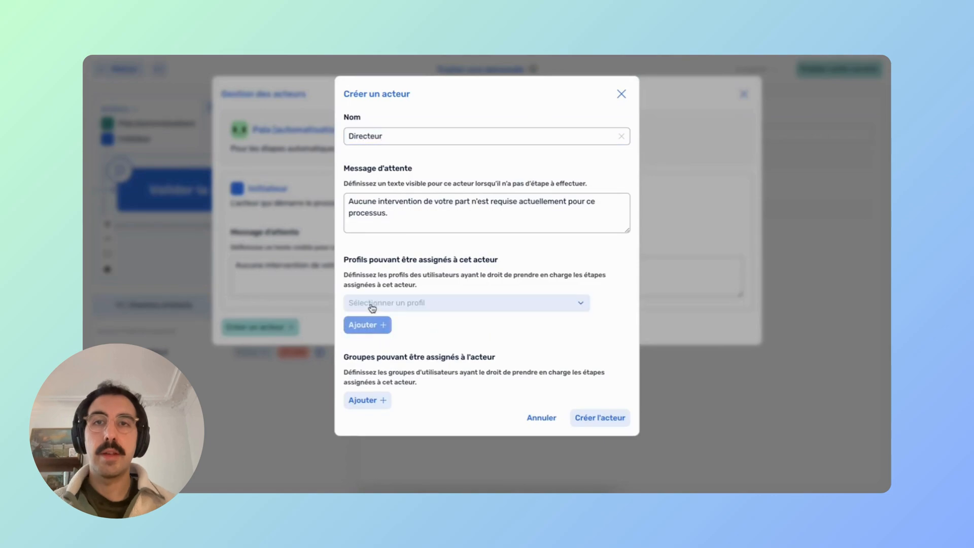
pyautogui.click(430, 304)
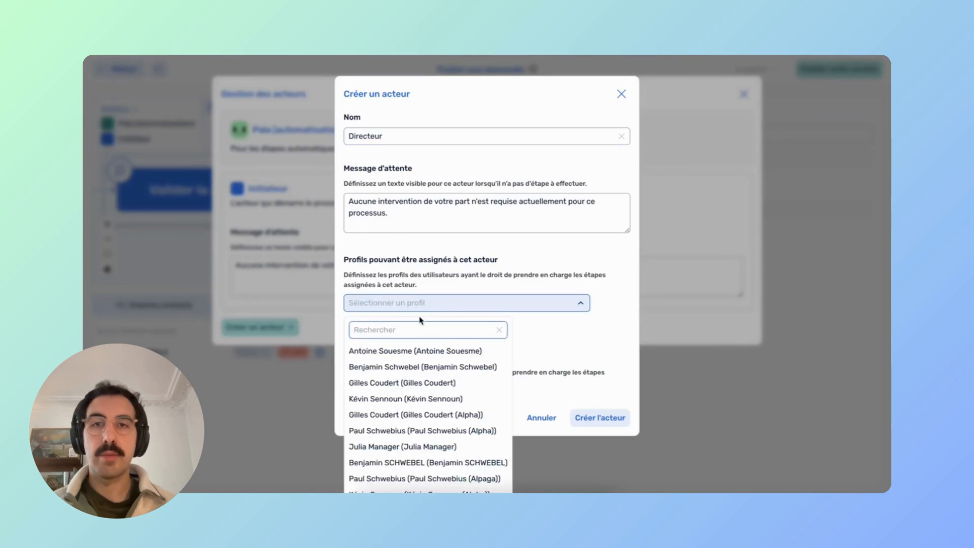
pyautogui.write('gamma')
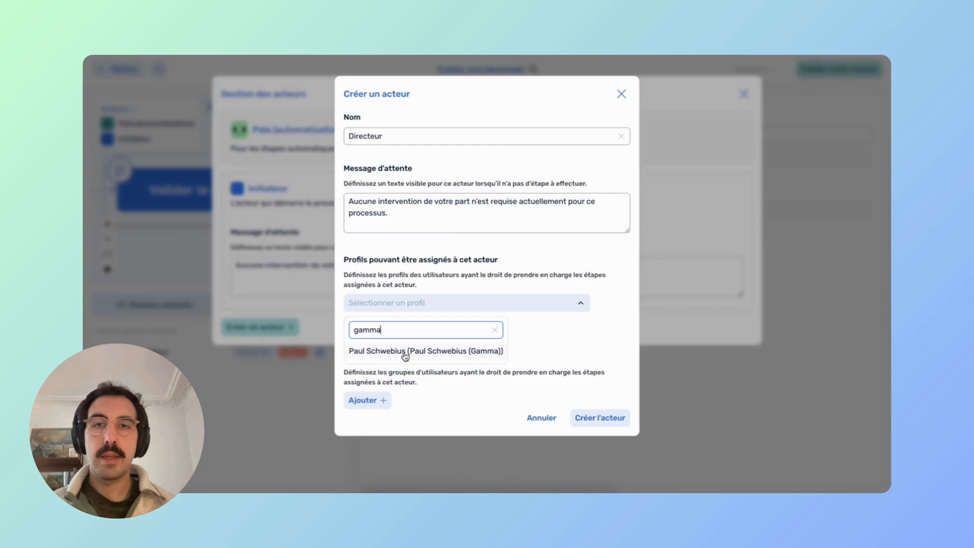
pyautogui.click(404, 351)
pyautogui.click(599, 419)
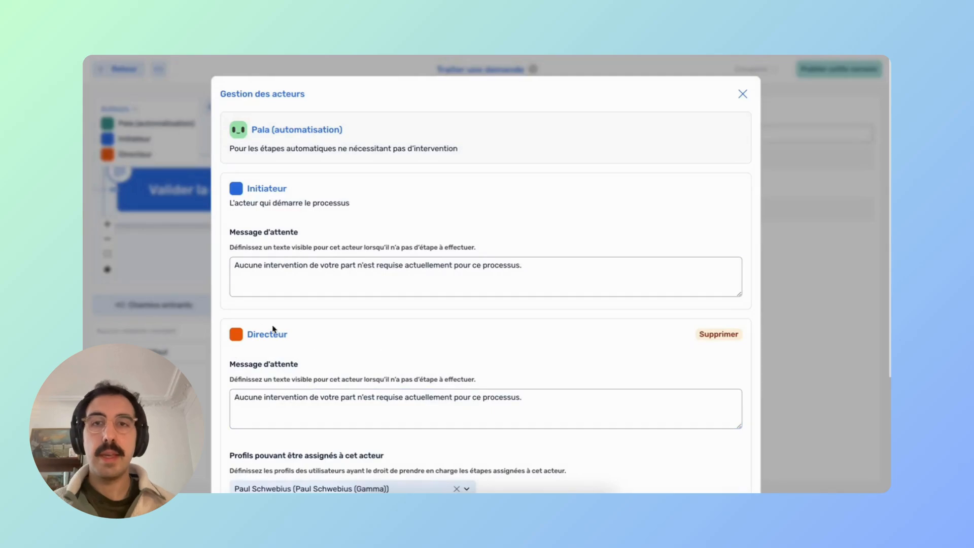
# Assign the Directeur actor to the Valider la demande step.
pyautogui.click(743, 95)
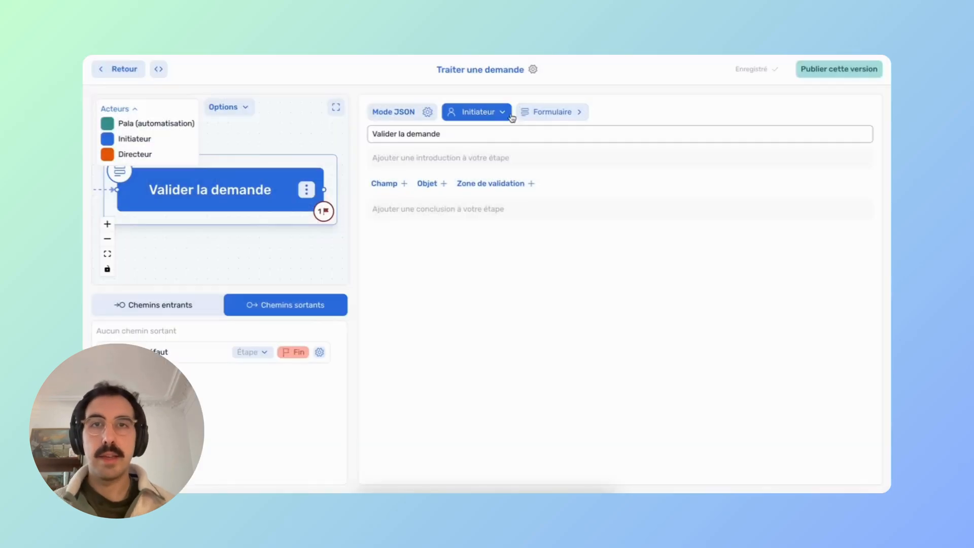
pyautogui.click(498, 111)
pyautogui.click(483, 175)
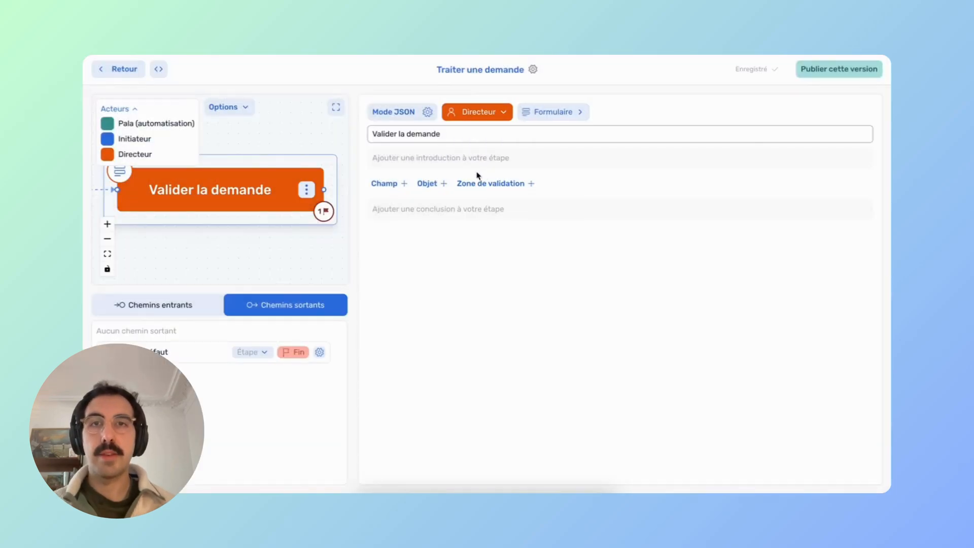
pyautogui.click(336, 107)
# Add a default-path step above the flow after Valider la demande, titled 'Nouvelle demande à réaliser'.
pyautogui.moveTo(735, 241); pyautogui.dragTo(518, 236)
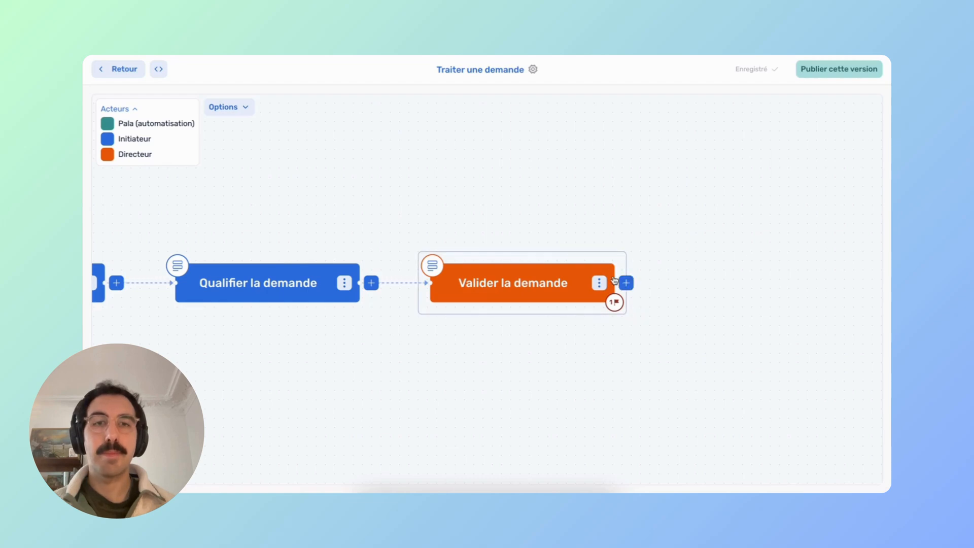
pyautogui.click(626, 285)
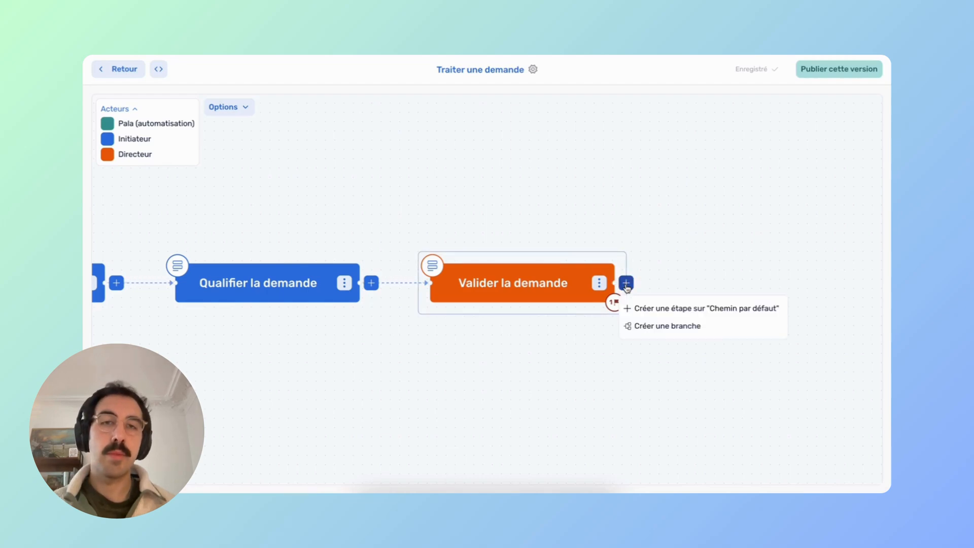
pyautogui.click(677, 314)
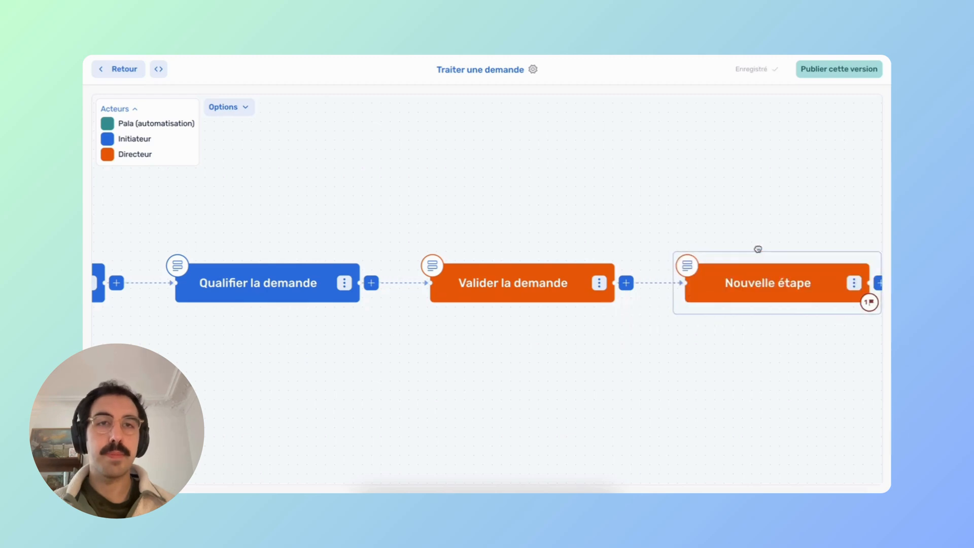
pyautogui.moveTo(757, 248); pyautogui.dragTo(753, 151)
pyautogui.moveTo(754, 267); pyautogui.dragTo(646, 288)
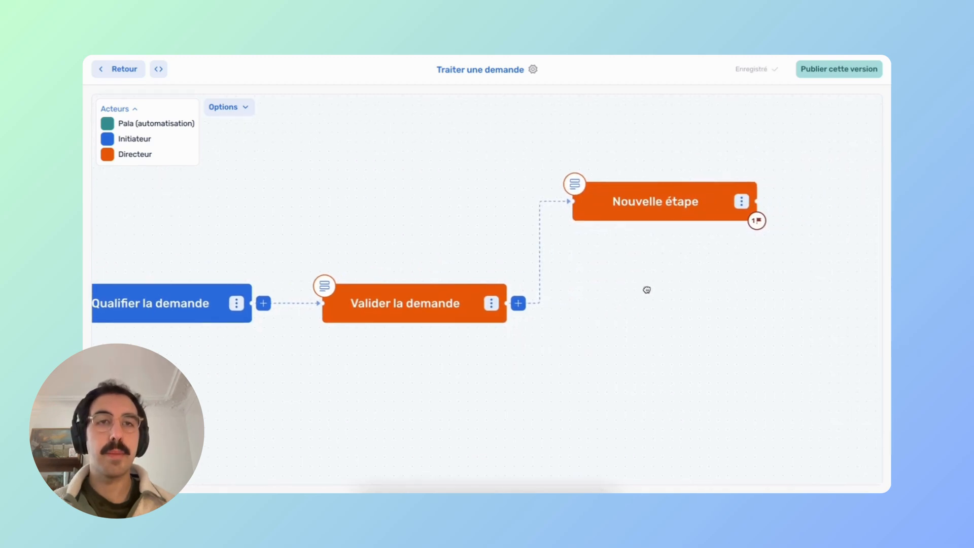
pyautogui.click(642, 202)
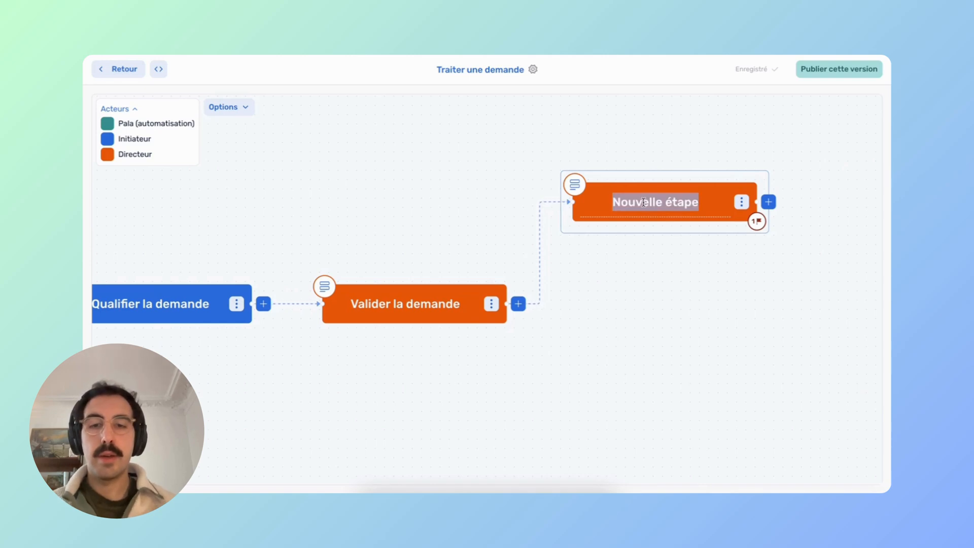
pyautogui.write('Nouv')
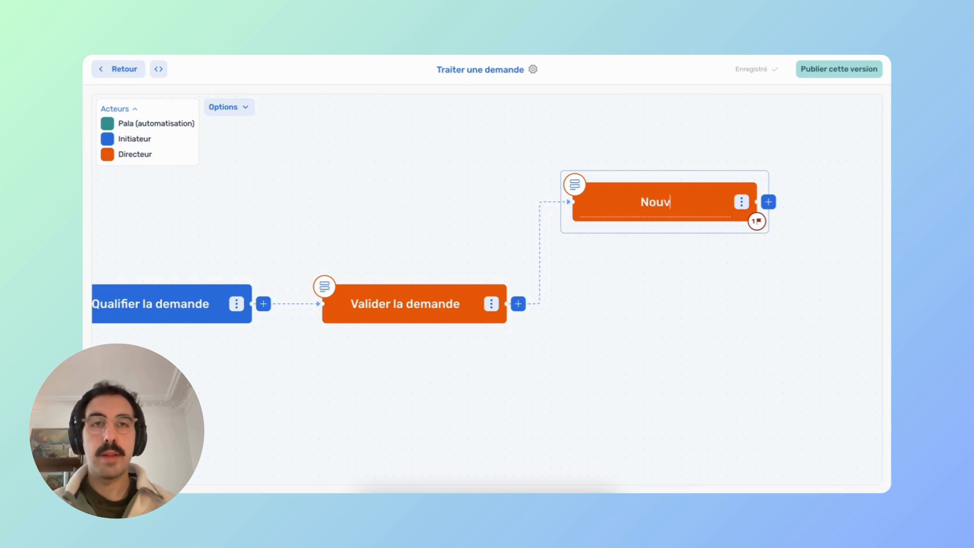
pyautogui.write('elle demande')
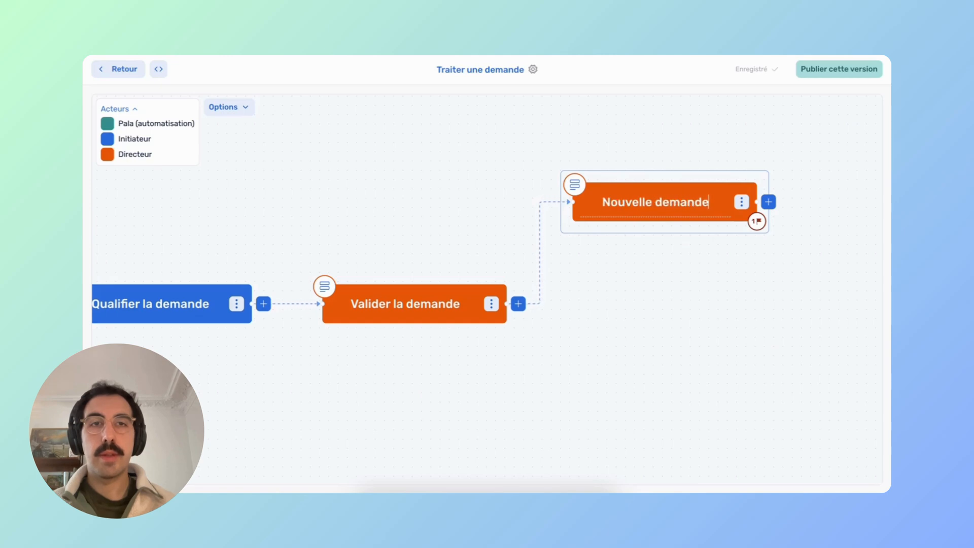
pyautogui.write(' à réali')
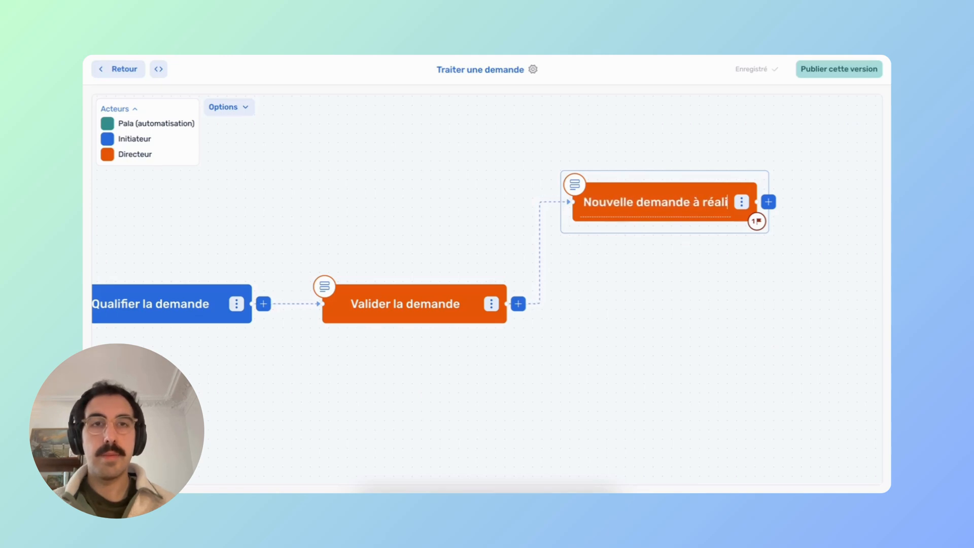
pyautogui.write('ser')
pyautogui.click(652, 178)
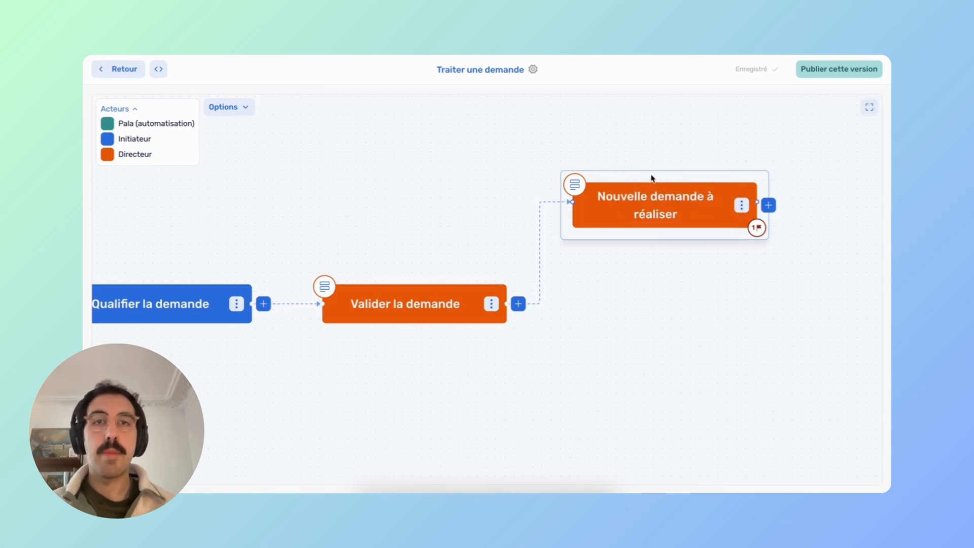
# Start a new actor in actor management and name it Responsable.
pyautogui.click(472, 113)
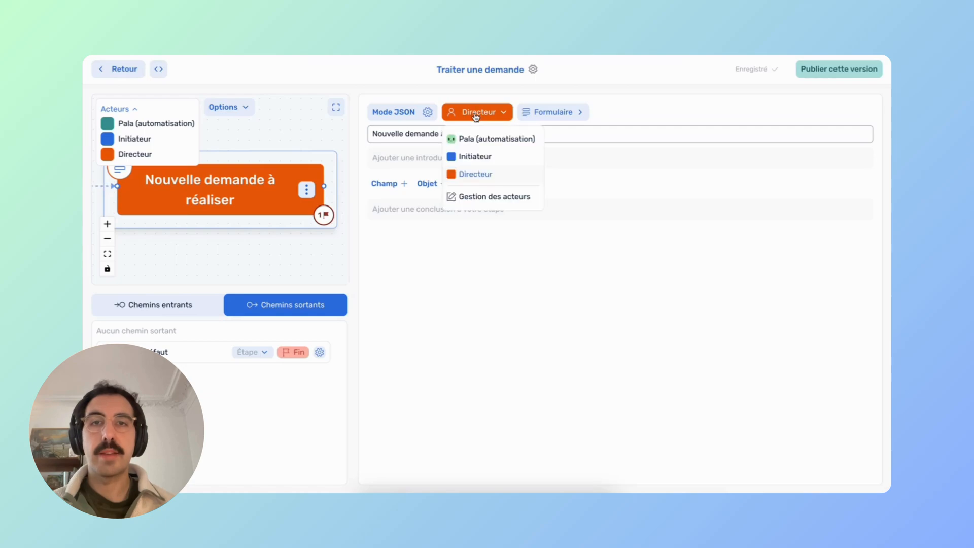
pyautogui.click(472, 196)
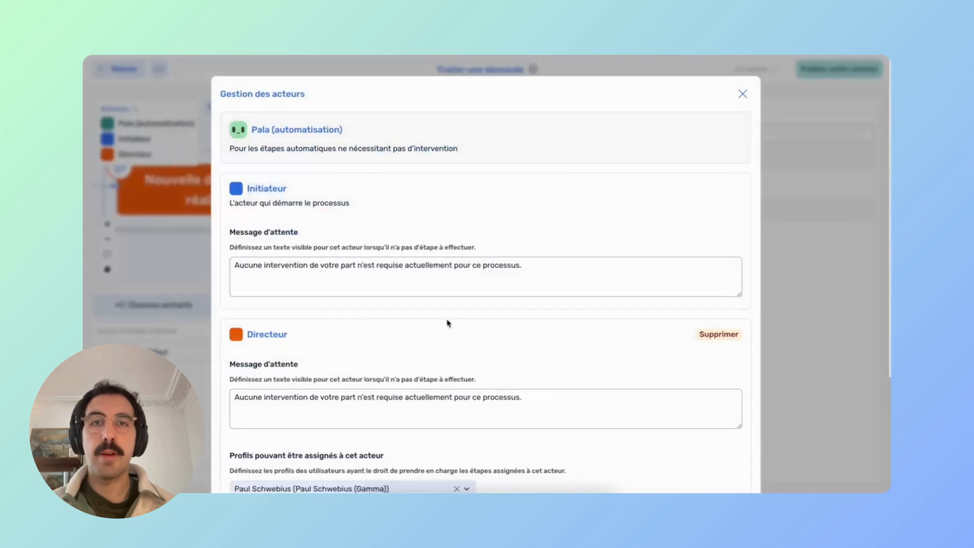
pyautogui.scroll(-3, 449, 322)
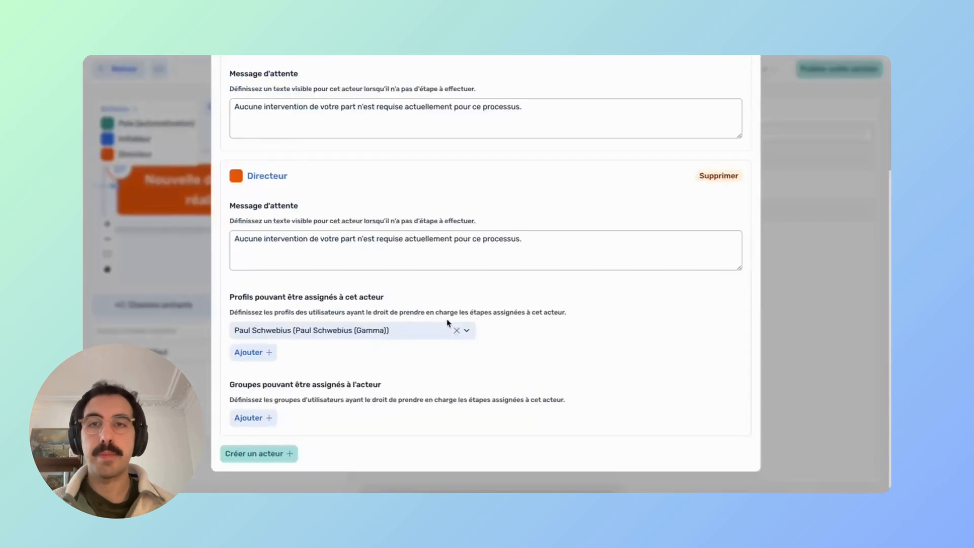
pyautogui.click(271, 453)
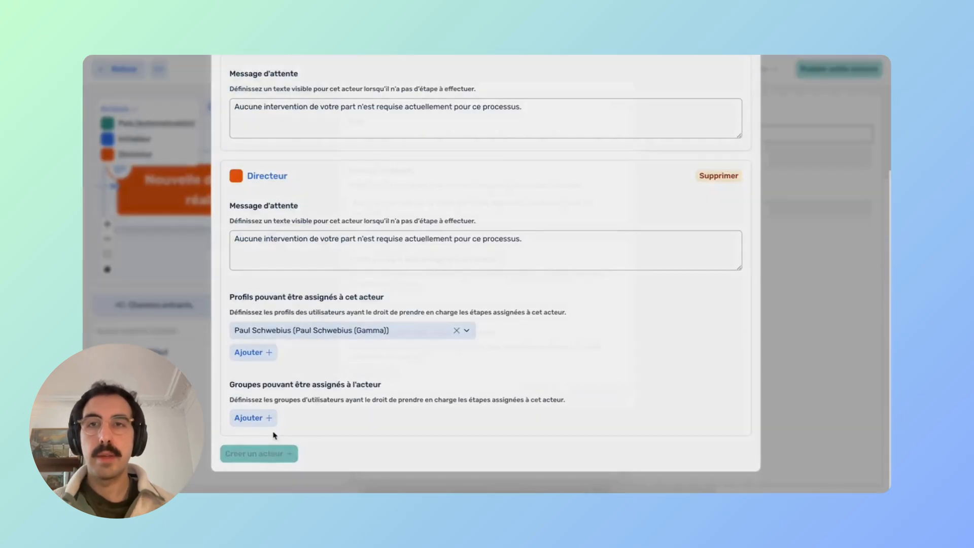
pyautogui.click(392, 137)
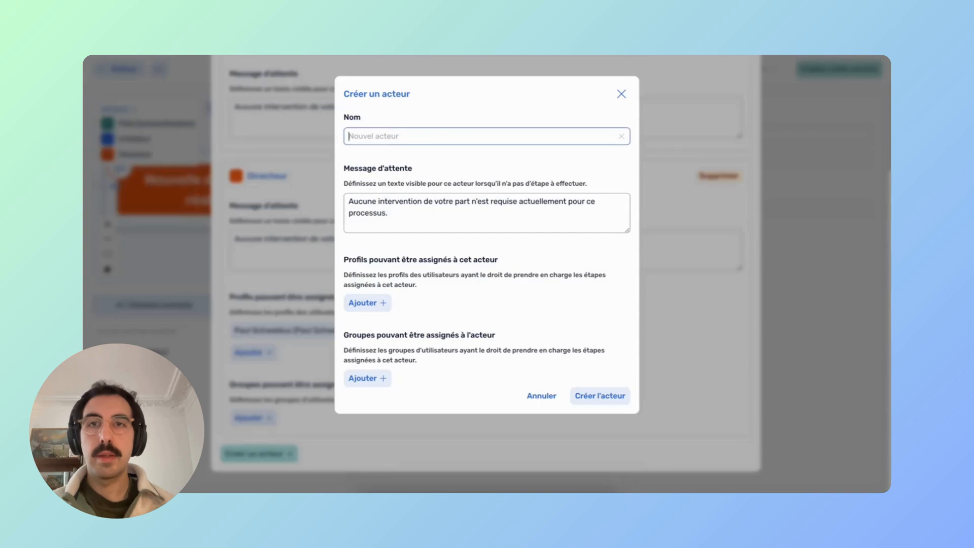
pyautogui.write('Responsable')
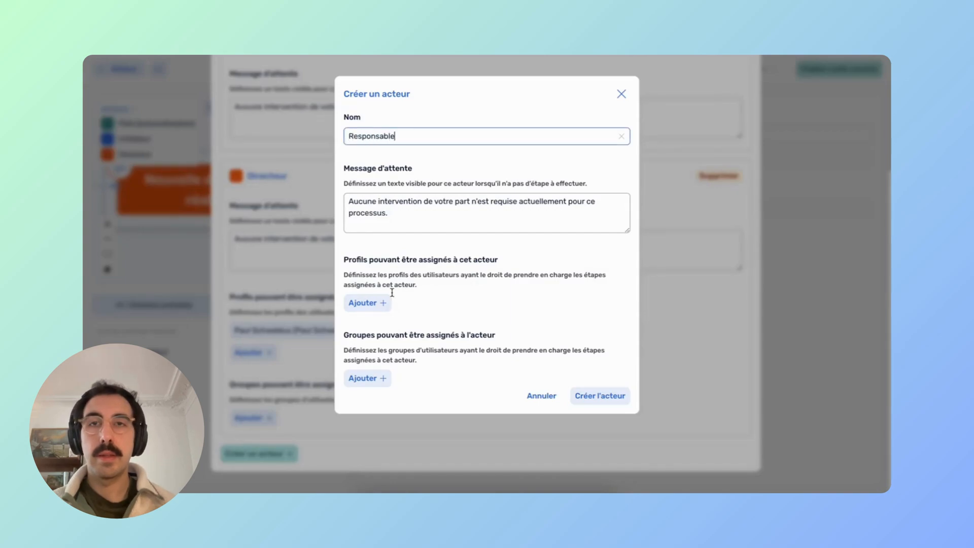
# Give the Responsable actor the Gamma profile and create it.
pyautogui.click(392, 303)
pyautogui.click(399, 306)
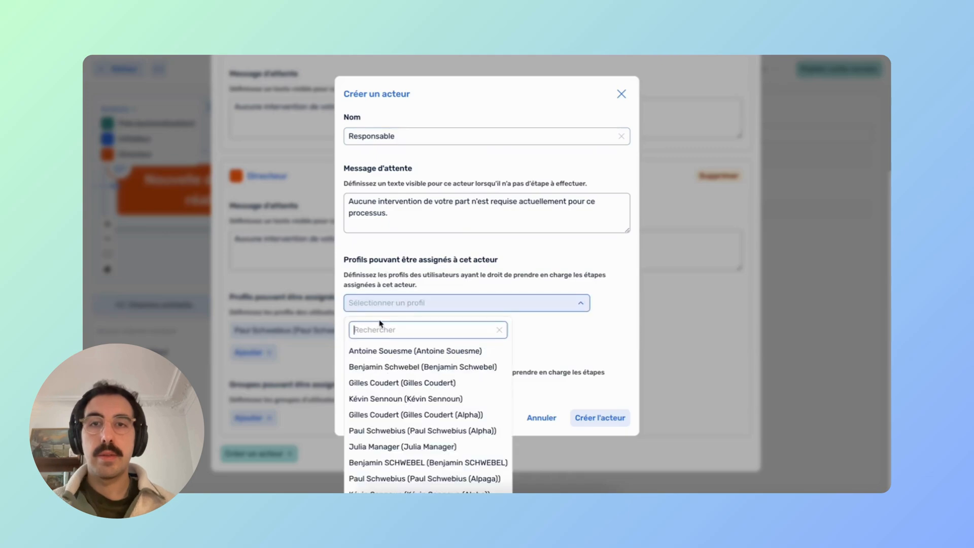
pyautogui.write('gamma')
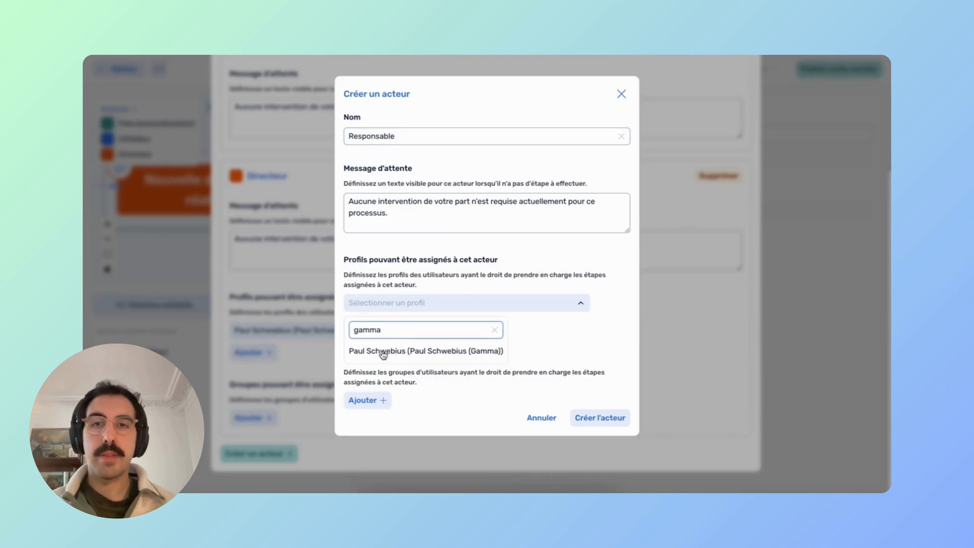
pyautogui.click(383, 352)
pyautogui.click(597, 418)
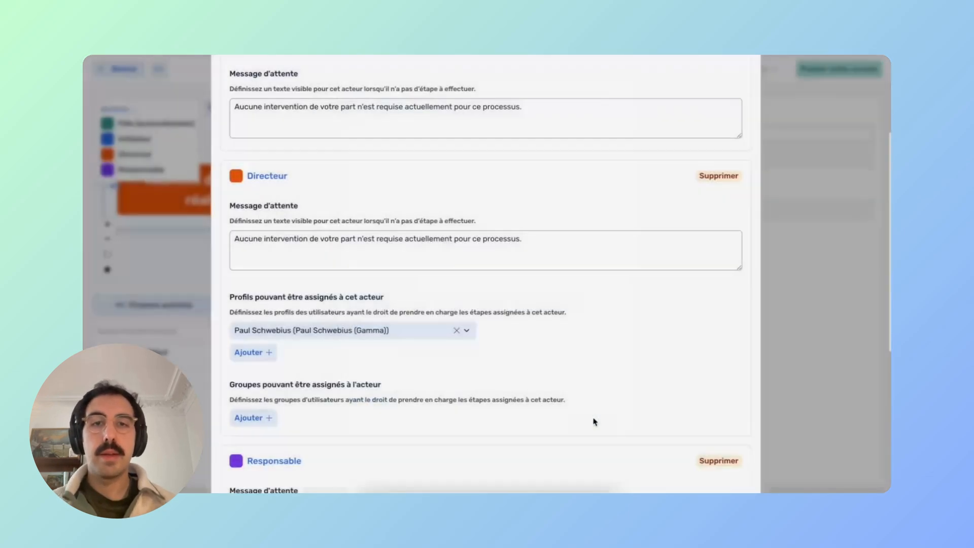
pyautogui.scroll(-5, 645, 274)
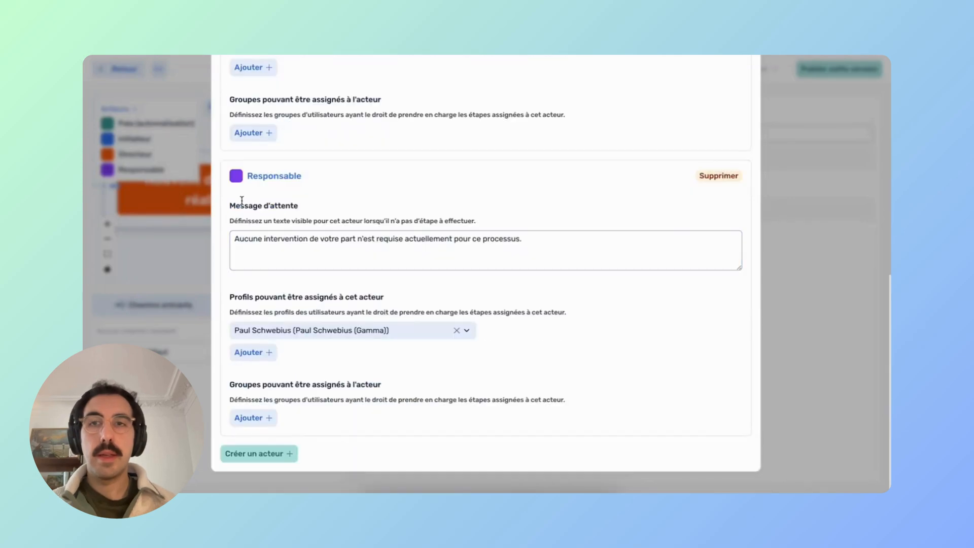
pyautogui.scroll(10, 404, 248)
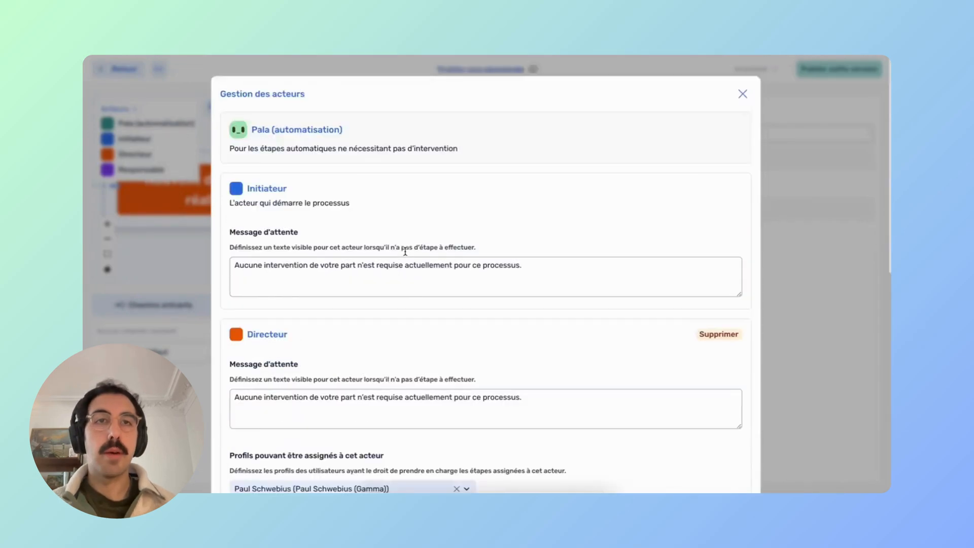
pyautogui.click(739, 103)
# Assign Responsable to Nouvelle demande à réaliser and add a new branch step after Valider la demande.
pyautogui.click(469, 119)
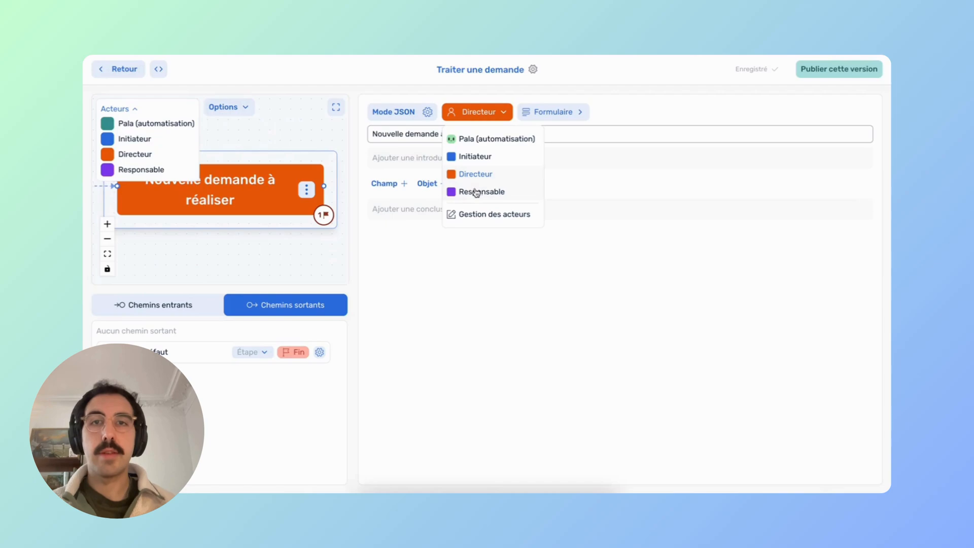
pyautogui.click(479, 192)
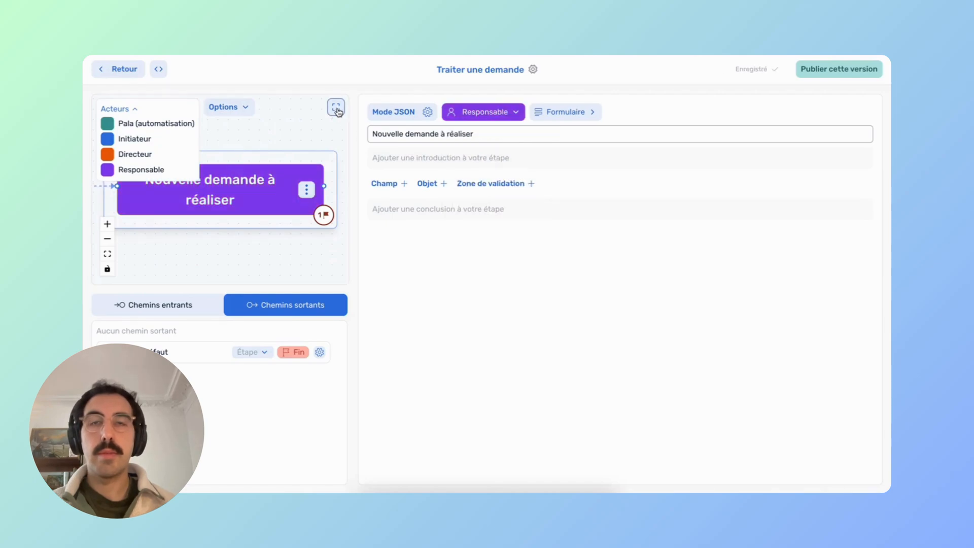
pyautogui.click(336, 108)
pyautogui.moveTo(645, 285); pyautogui.dragTo(585, 243)
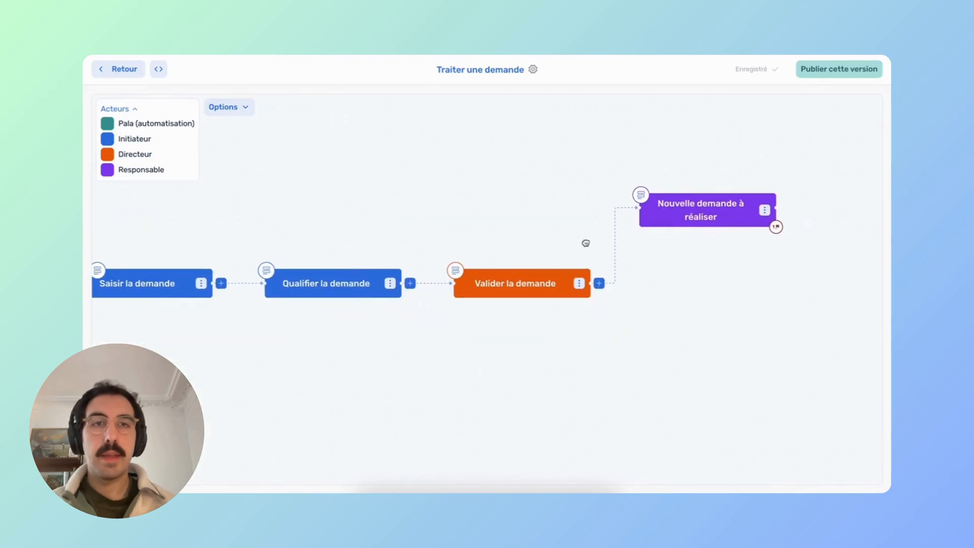
pyautogui.click(599, 283)
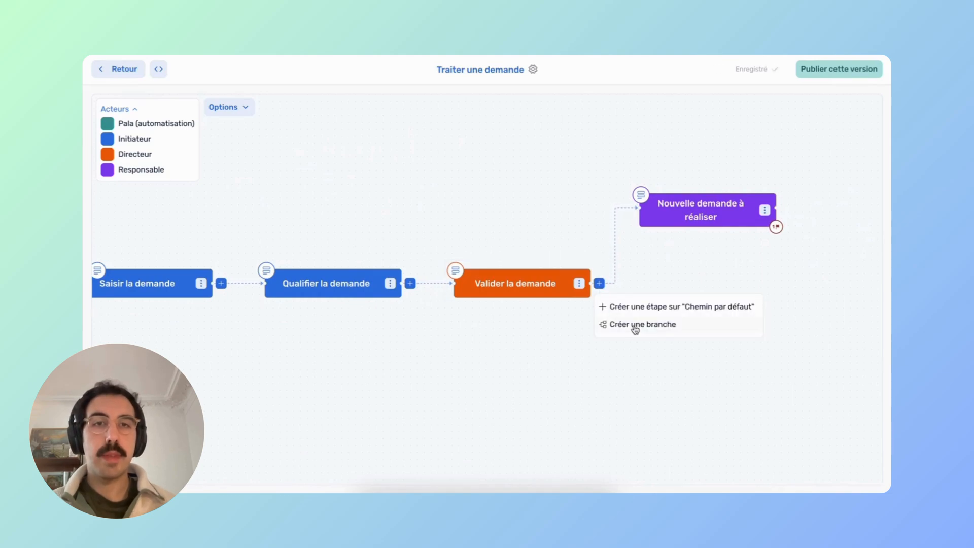
pyautogui.click(635, 326)
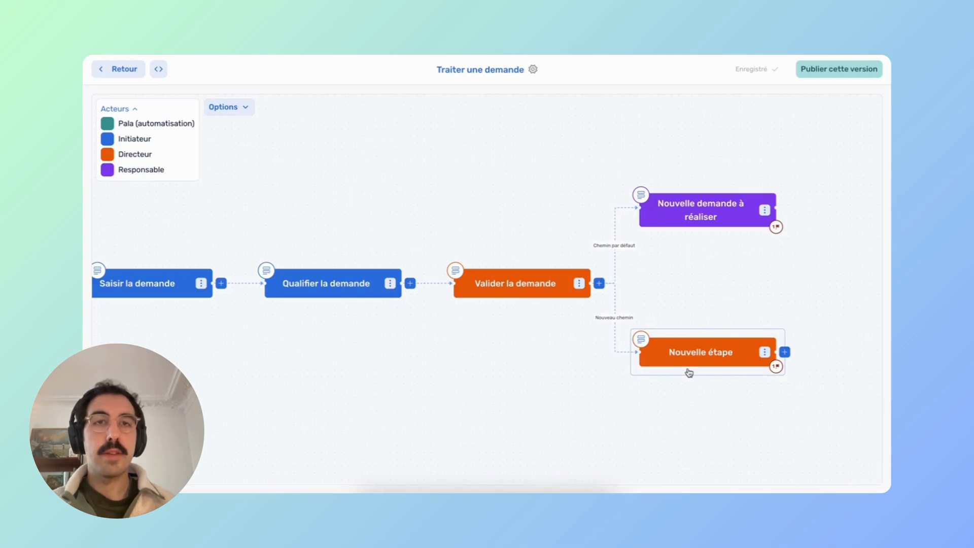
pyautogui.click(689, 371)
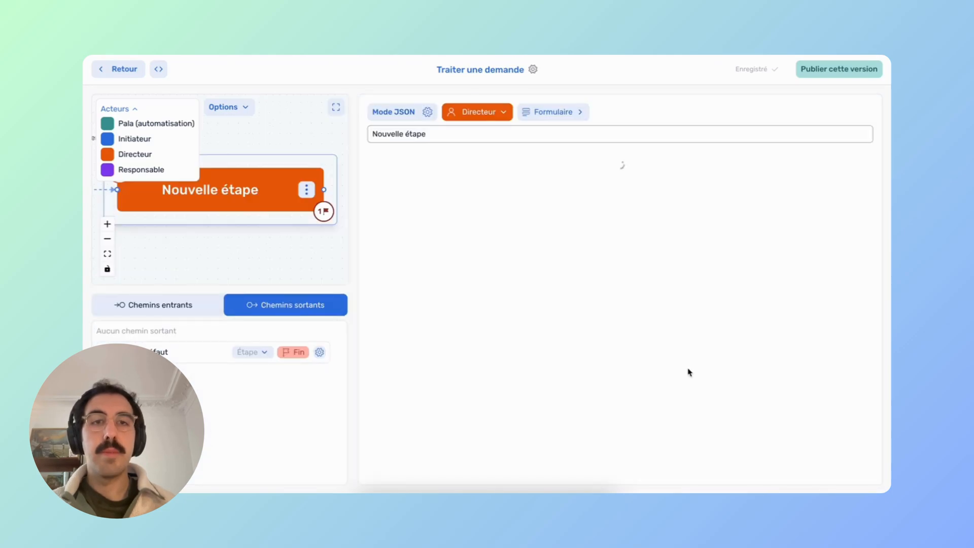
# Make the branch step an Exchange email step 'Envoi de mail de refus' run by Pala (automatisation).
pyautogui.click(551, 115)
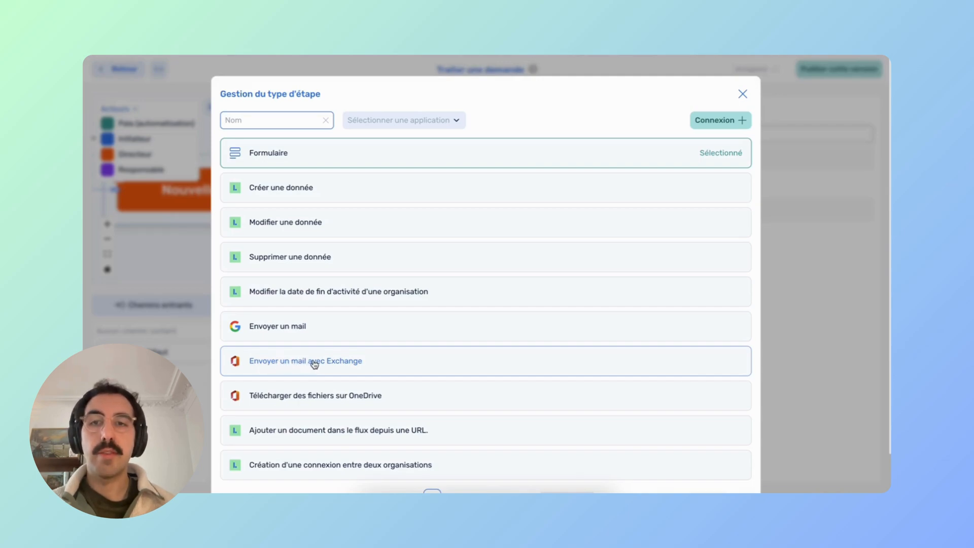
pyautogui.click(315, 362)
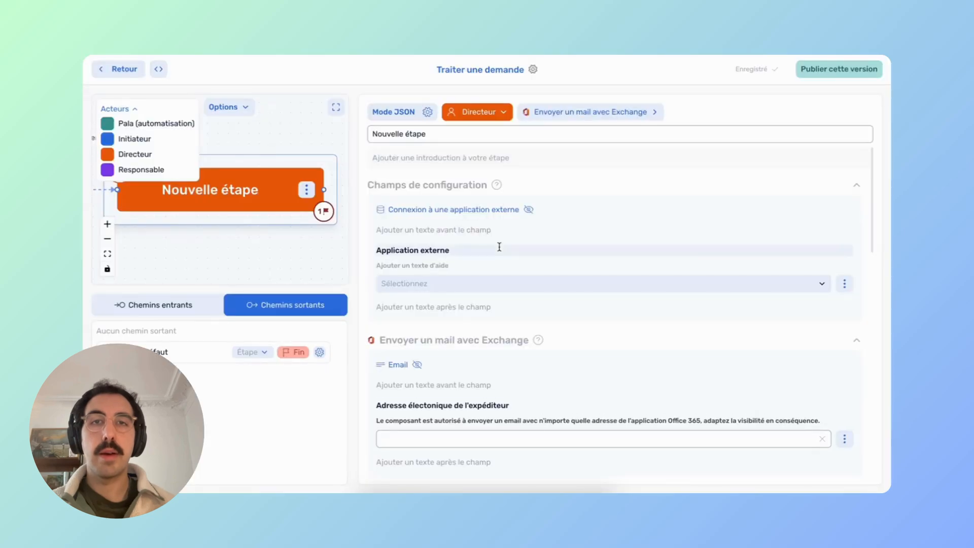
pyautogui.tripleClick(429, 135)
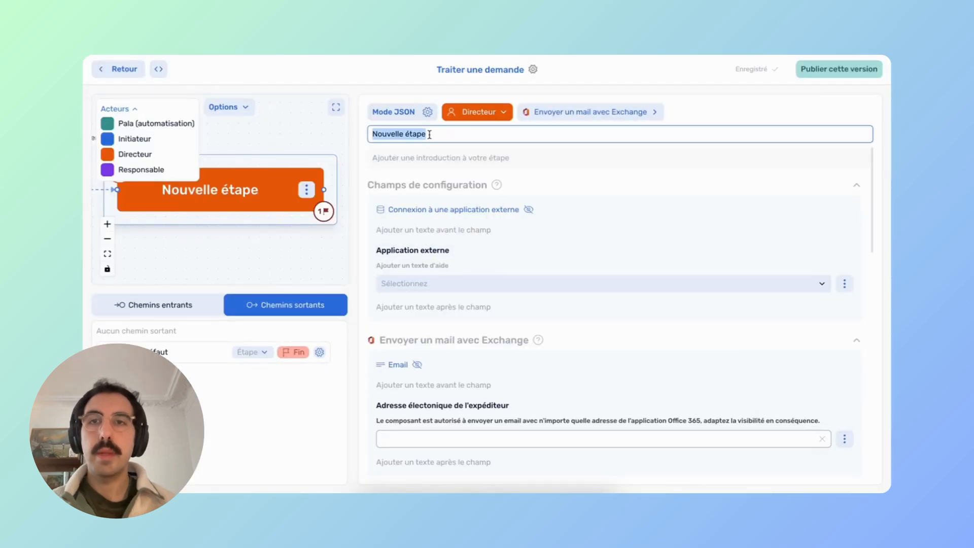
pyautogui.write('Envoi')
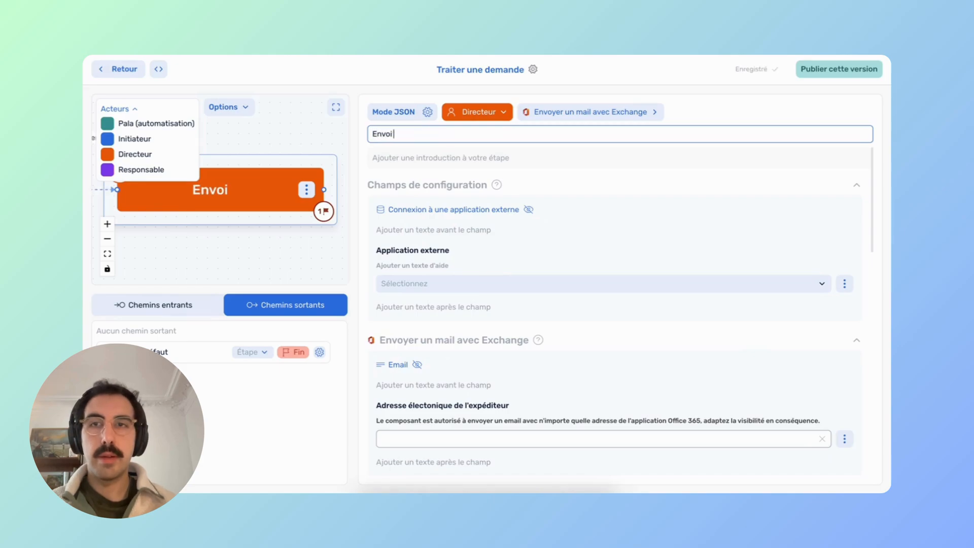
pyautogui.write(' de mail')
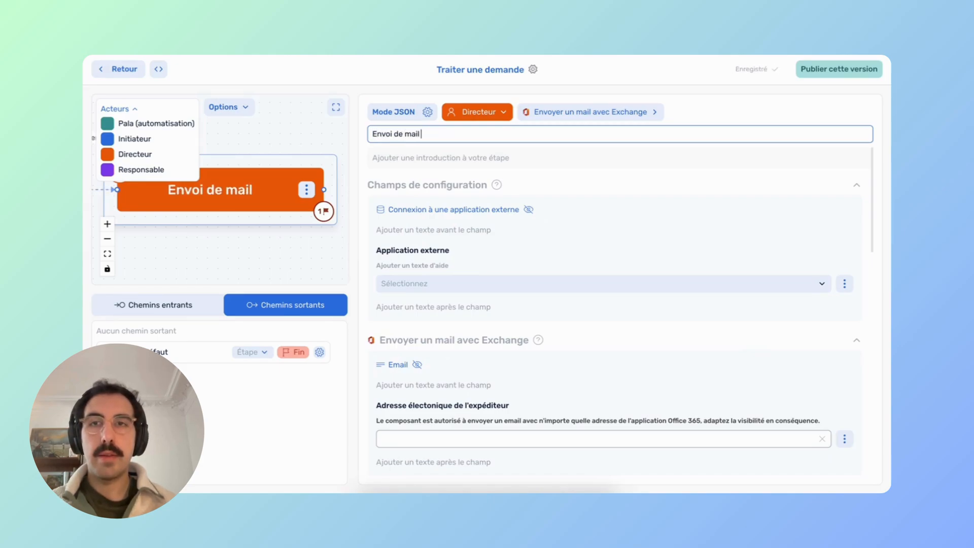
pyautogui.write(' de refus')
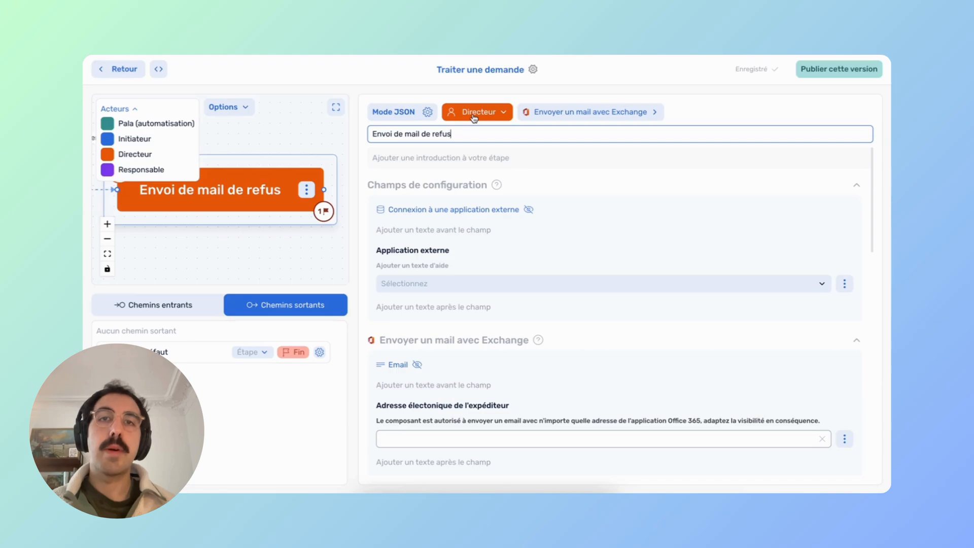
pyautogui.click(489, 116)
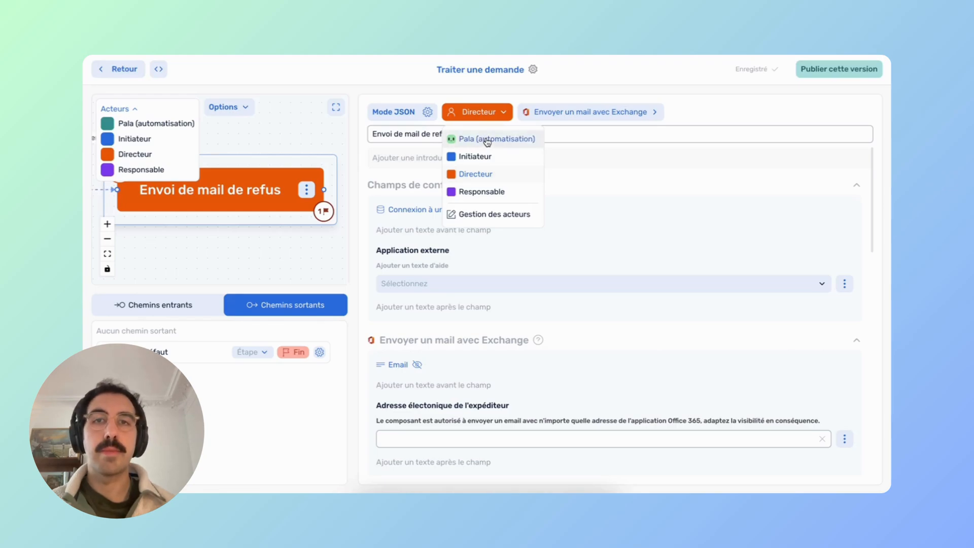
pyautogui.click(487, 140)
pyautogui.click(335, 110)
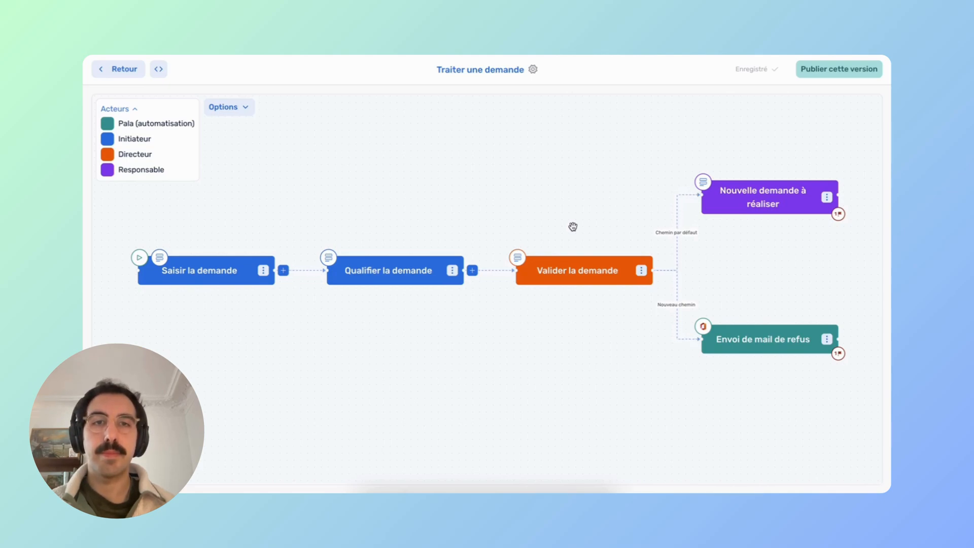
# Open the Saisir la demande step's form editor.
pyautogui.moveTo(530, 193); pyautogui.dragTo(530, 215)
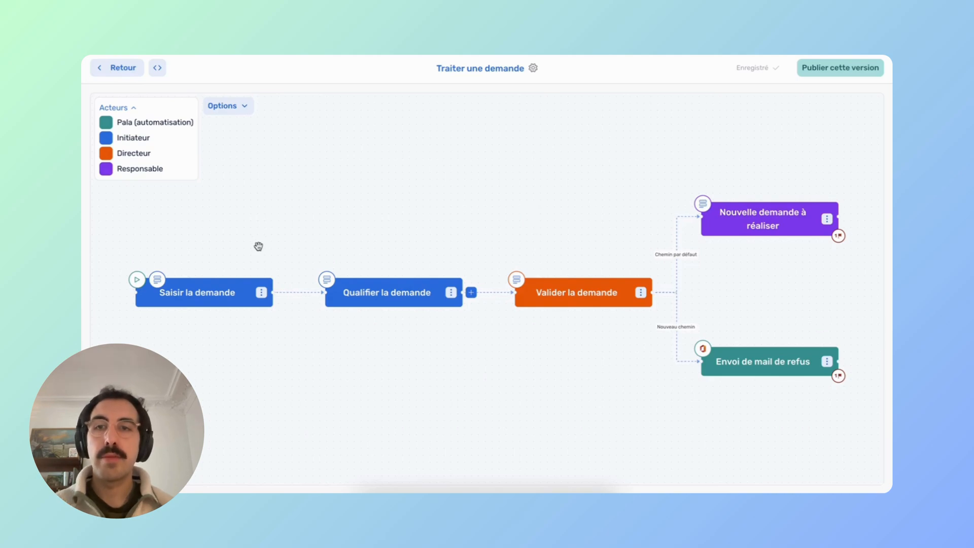
pyautogui.moveTo(242, 275)
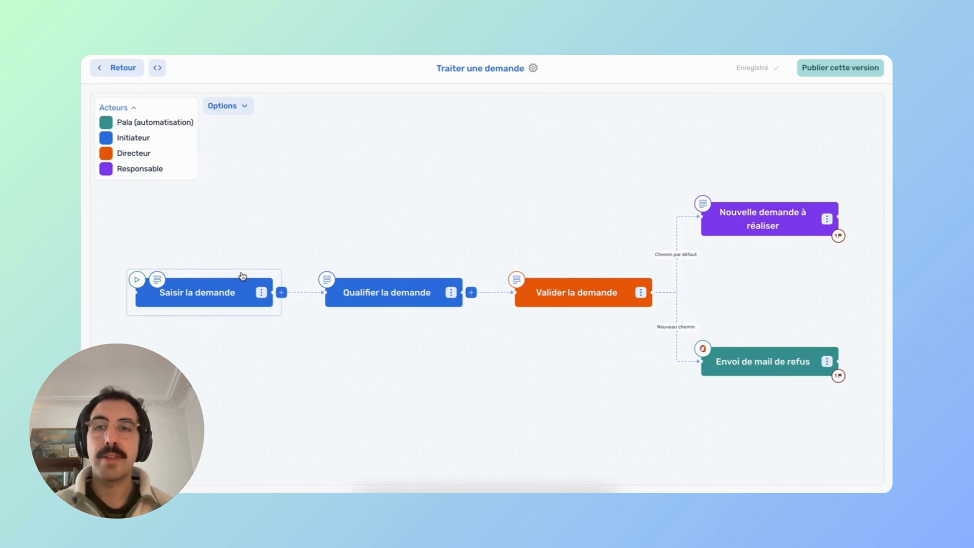
pyautogui.click(242, 276)
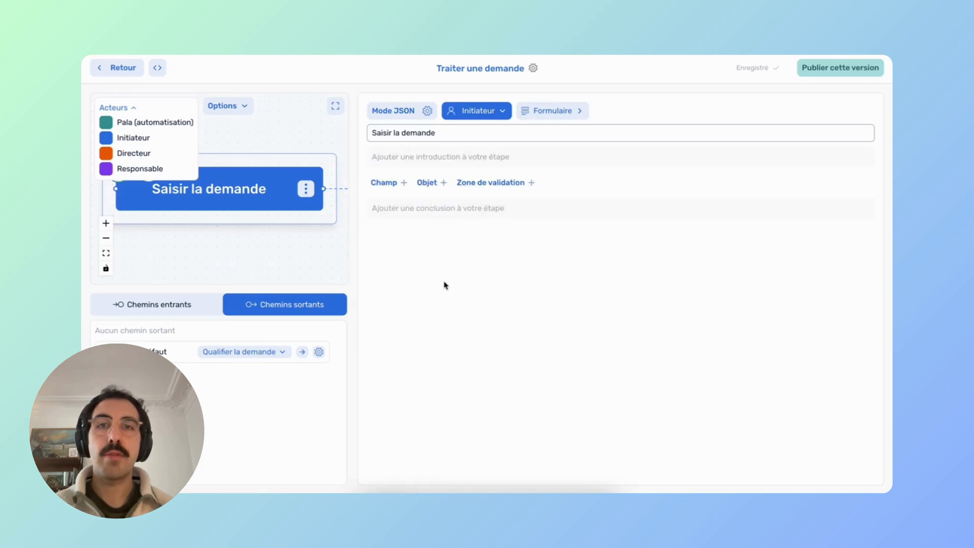
# Add a form field labelled 'Nom du demandeur'.
pyautogui.click(385, 185)
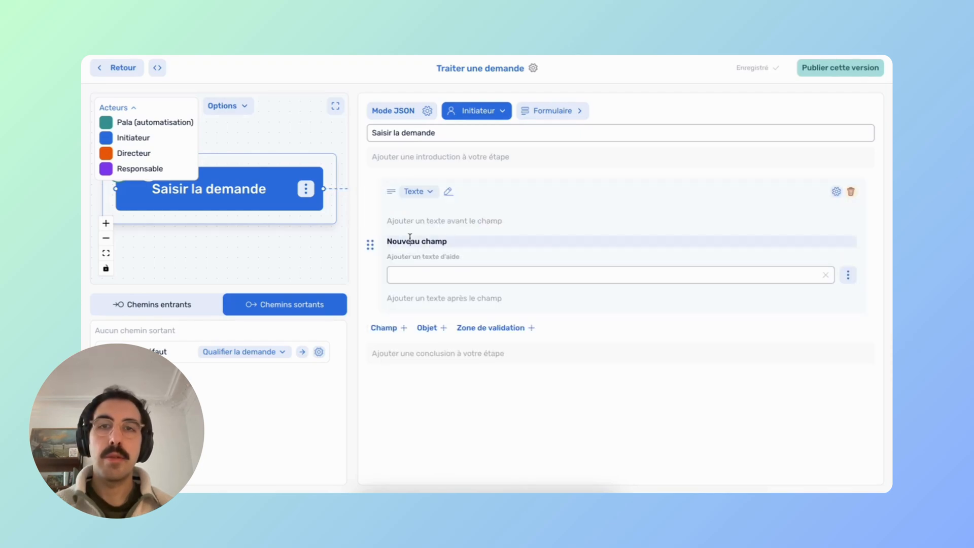
pyautogui.click(428, 244)
pyautogui.write('Nom du demande')
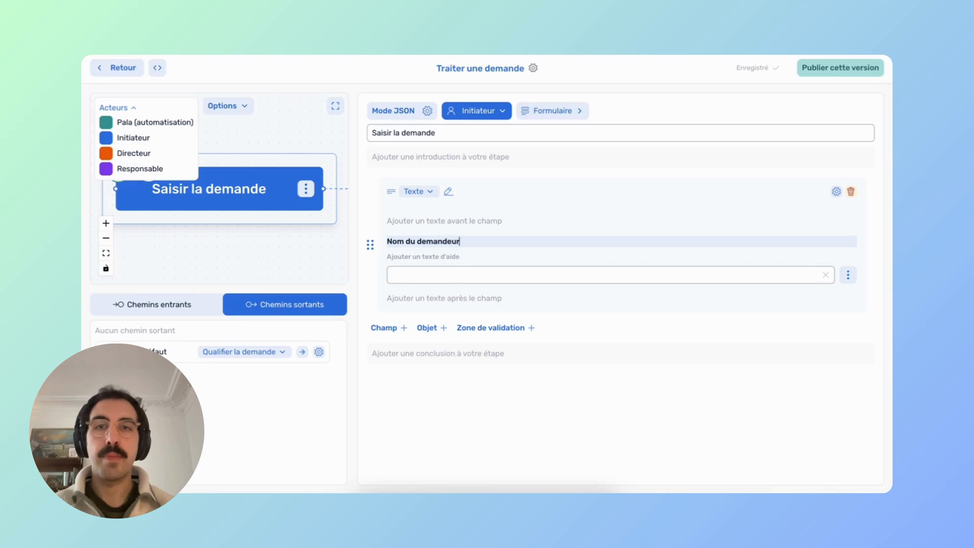
pyautogui.write('ur')
# Add a Nombre field labelled 'Budget du demandeur (en euro', then one more field.
pyautogui.click(395, 328)
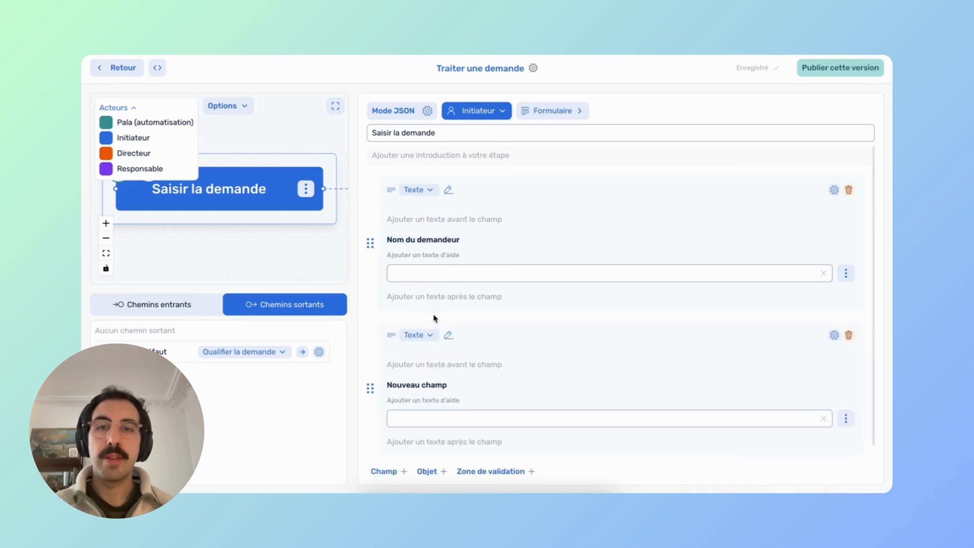
pyautogui.click(408, 355)
pyautogui.write('Bud')
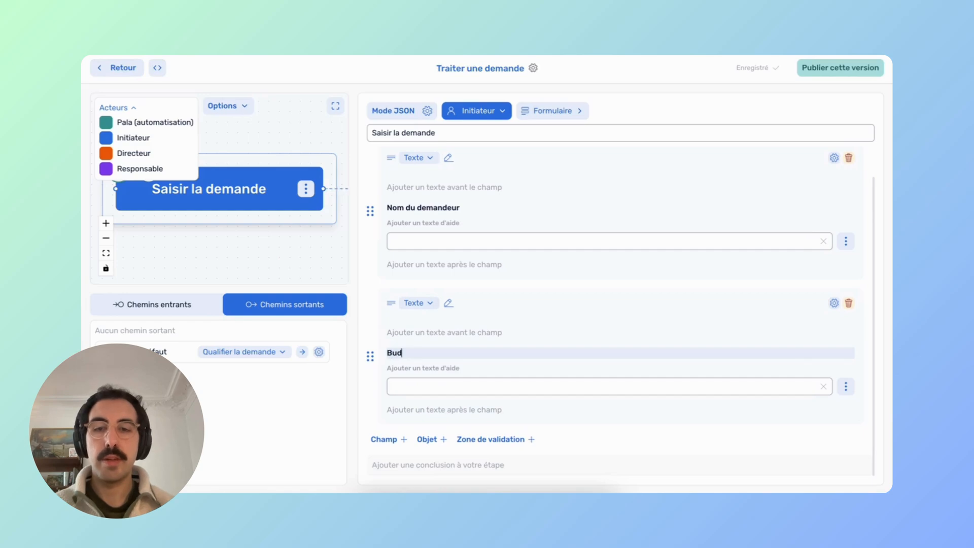
pyautogui.write('get du dema')
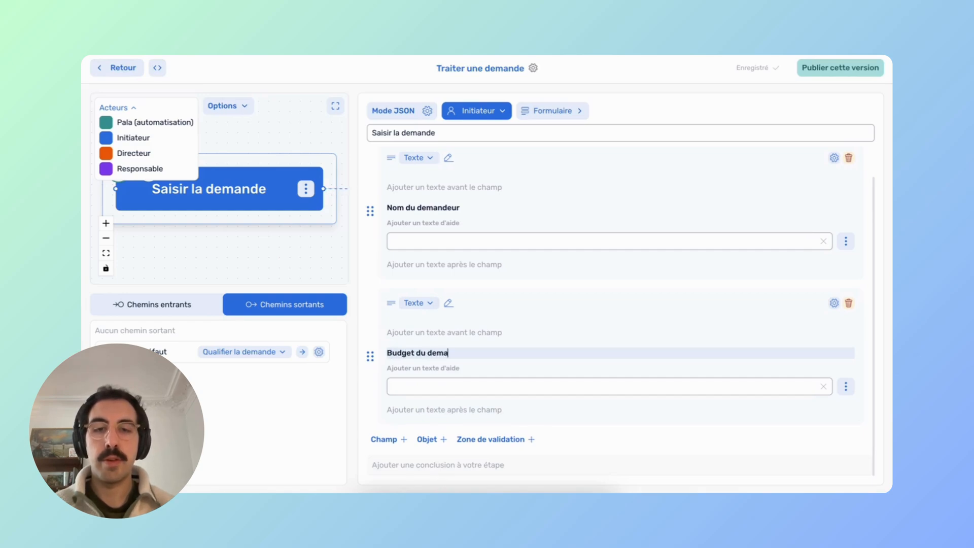
pyautogui.write('ndeur (en')
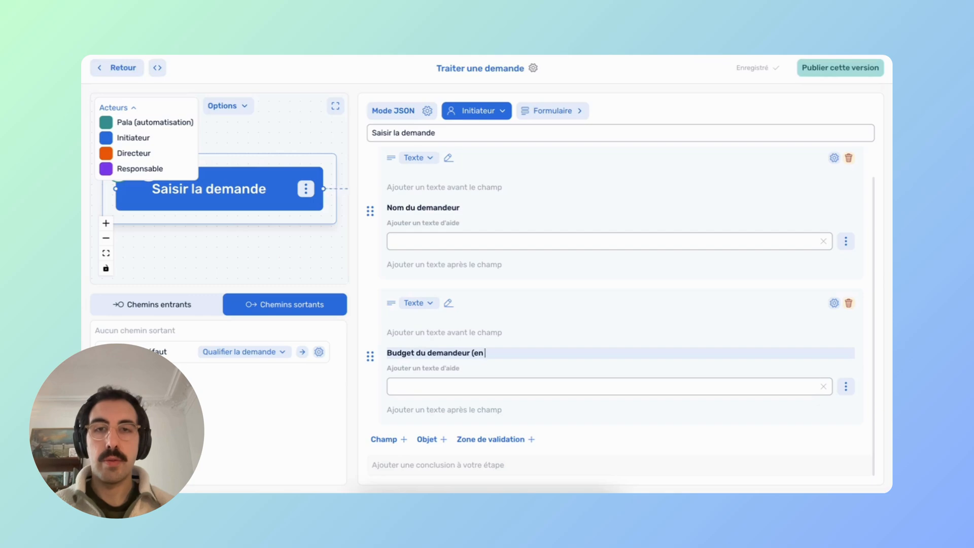
pyautogui.write(' euros')
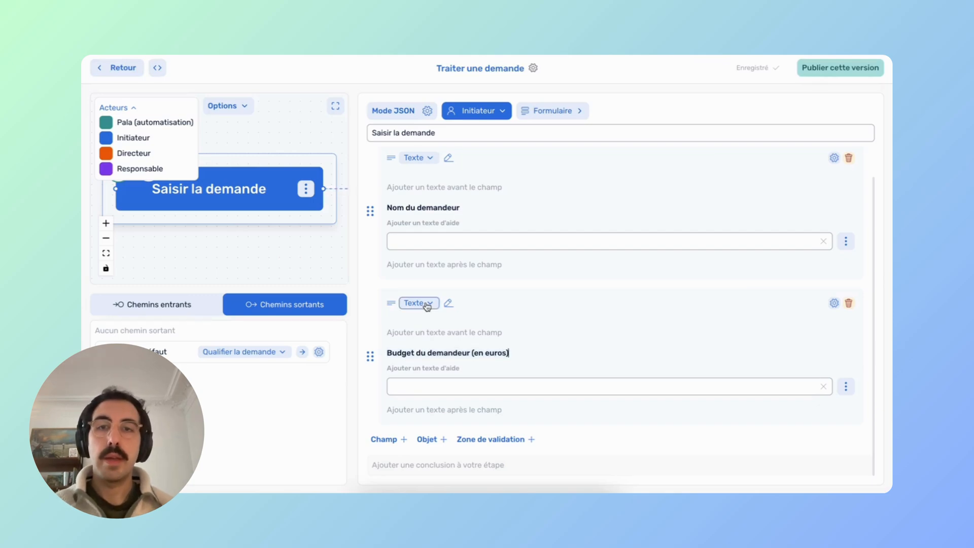
pyautogui.click(421, 304)
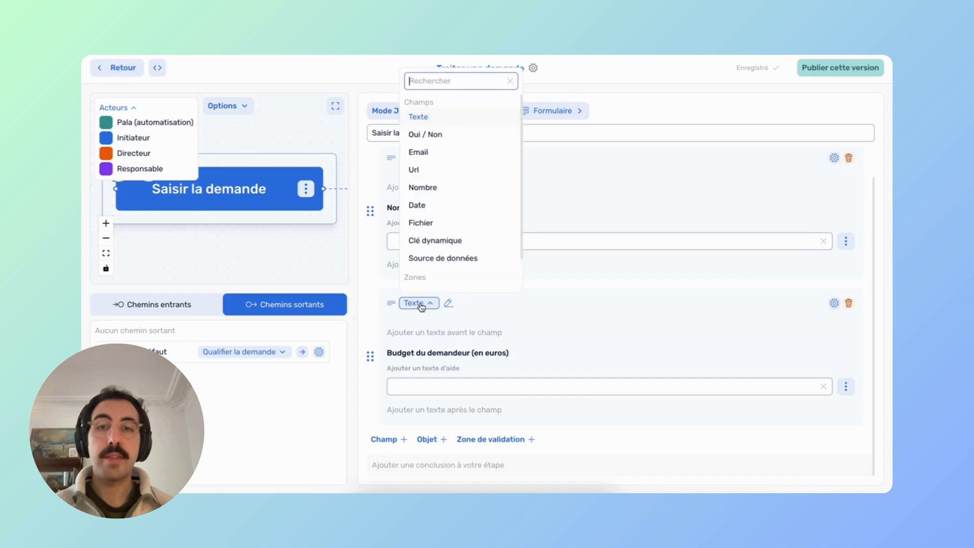
pyautogui.click(429, 187)
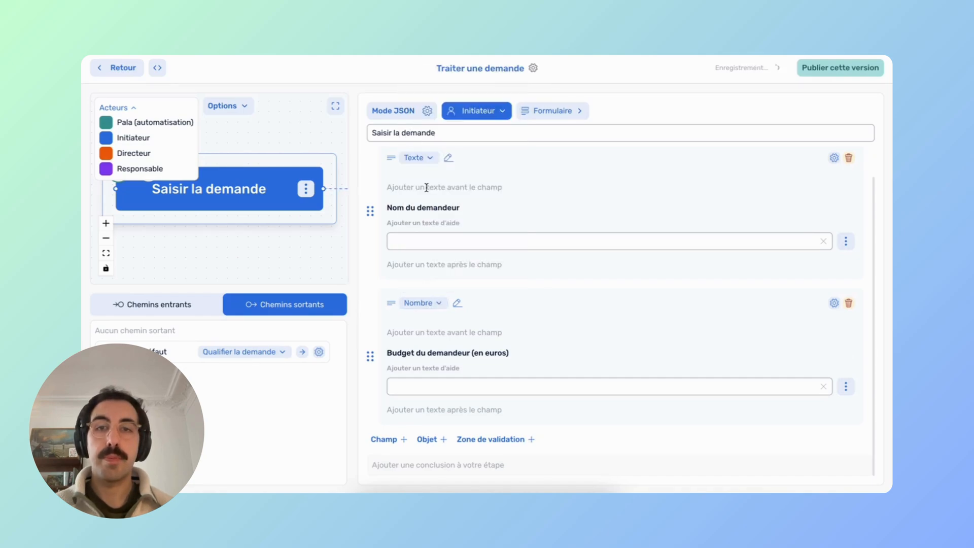
pyautogui.click(390, 443)
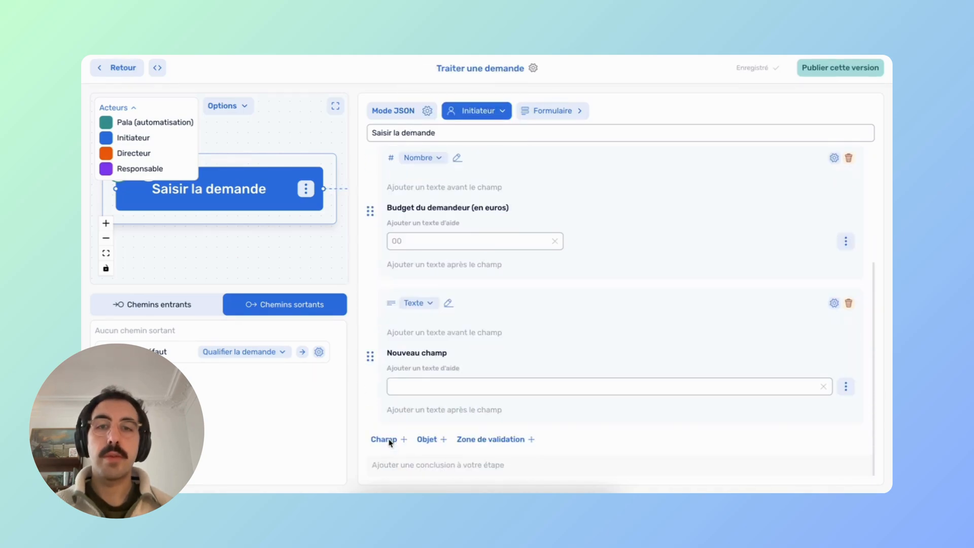
# Make the new field a Fichier field labelled 'Pièce jointe à la demande'.
pyautogui.click(419, 304)
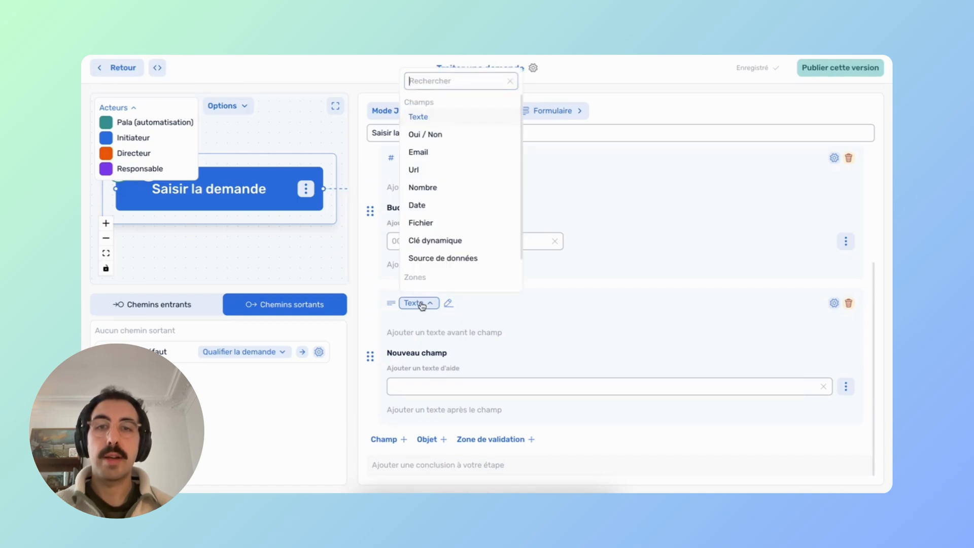
pyautogui.click(421, 222)
pyautogui.tripleClick(421, 352)
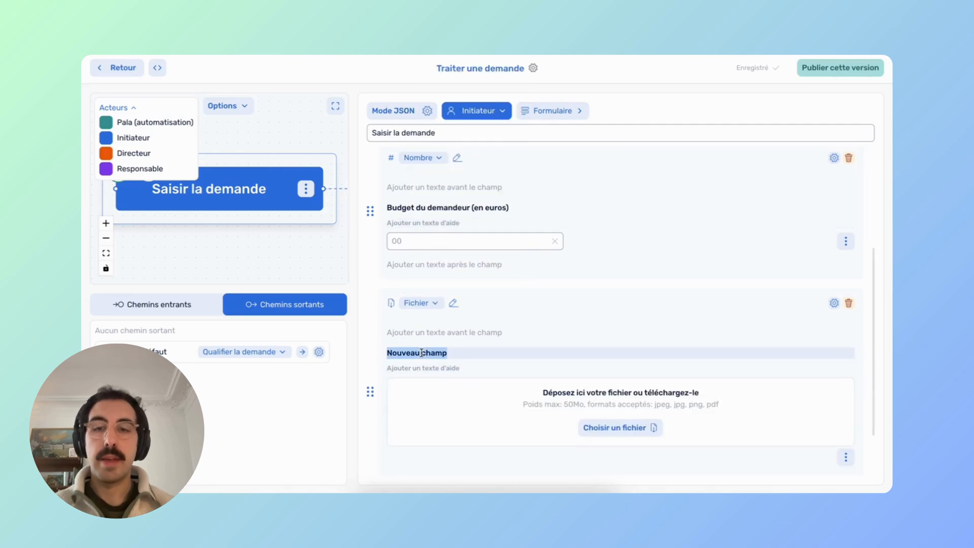
pyautogui.write('Pi')
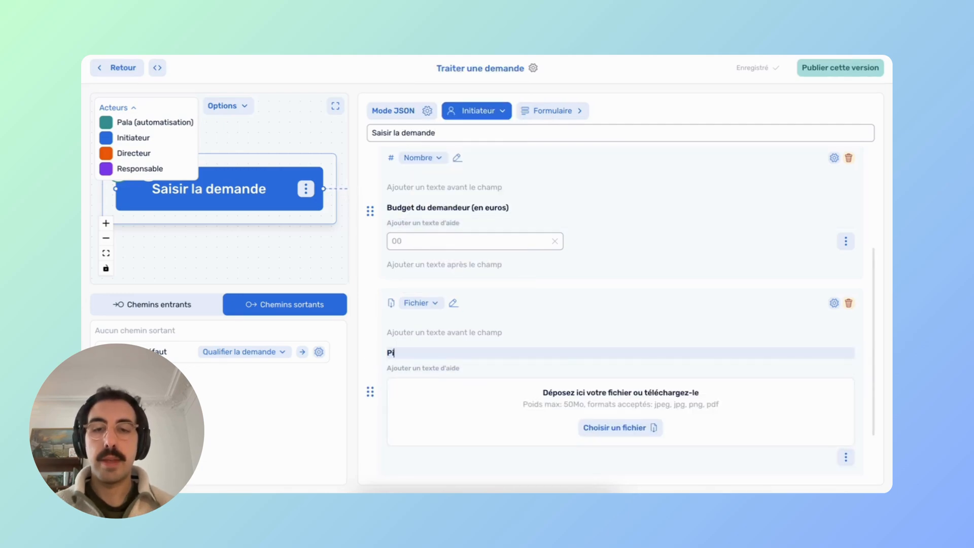
pyautogui.write('èce joint')
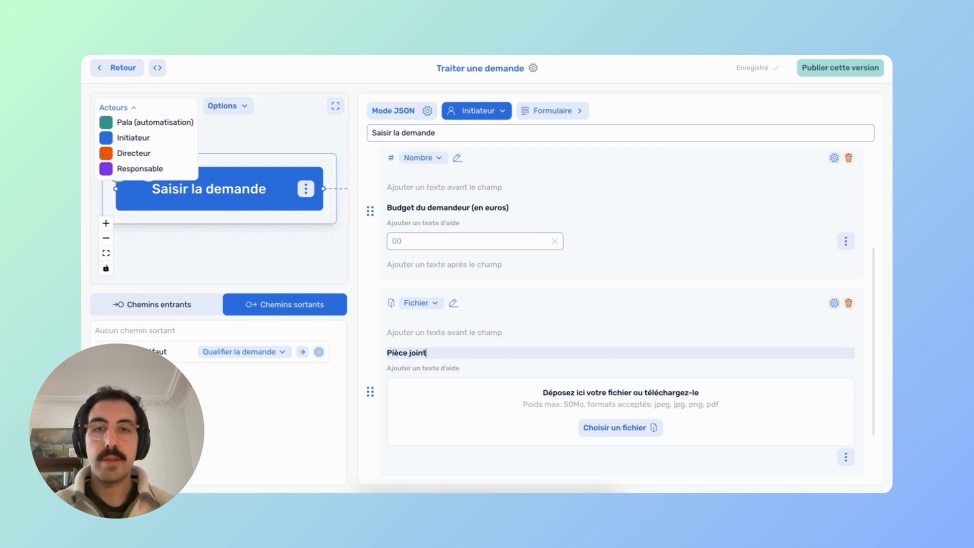
pyautogui.write('e à la demande')
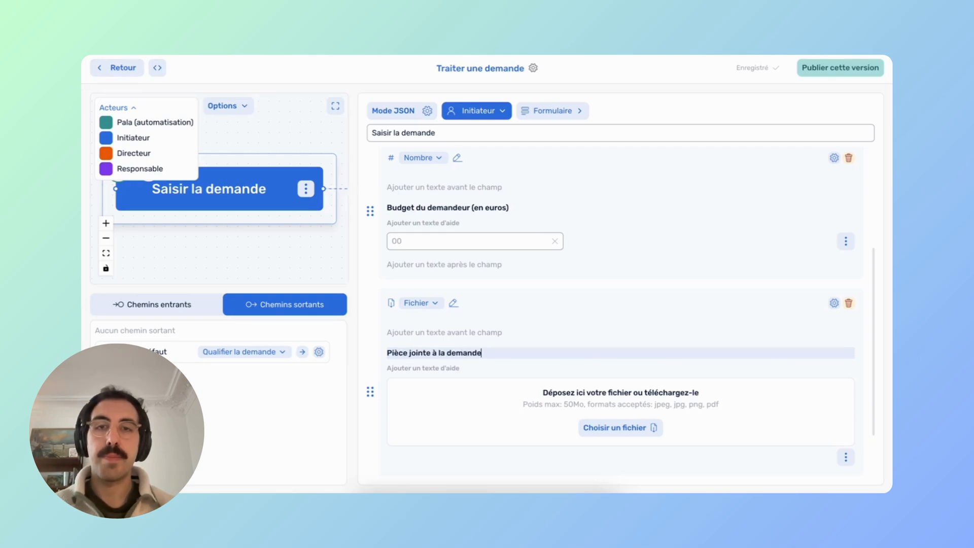
pyautogui.click(428, 282)
# Add a 'Nom de la demande' field and move it to the top of the form.
pyautogui.scroll(-3, 428, 283)
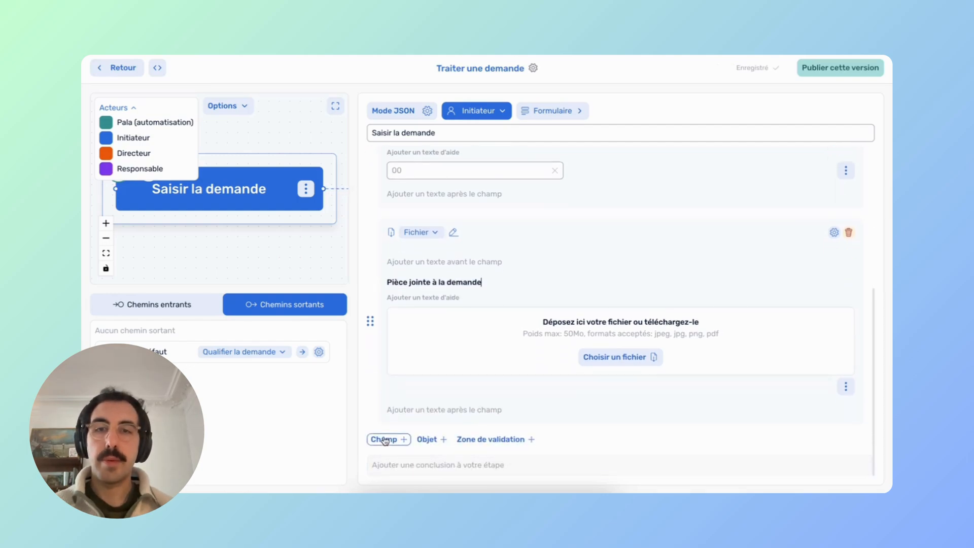
pyautogui.click(386, 440)
pyautogui.scroll(-5, 420, 457)
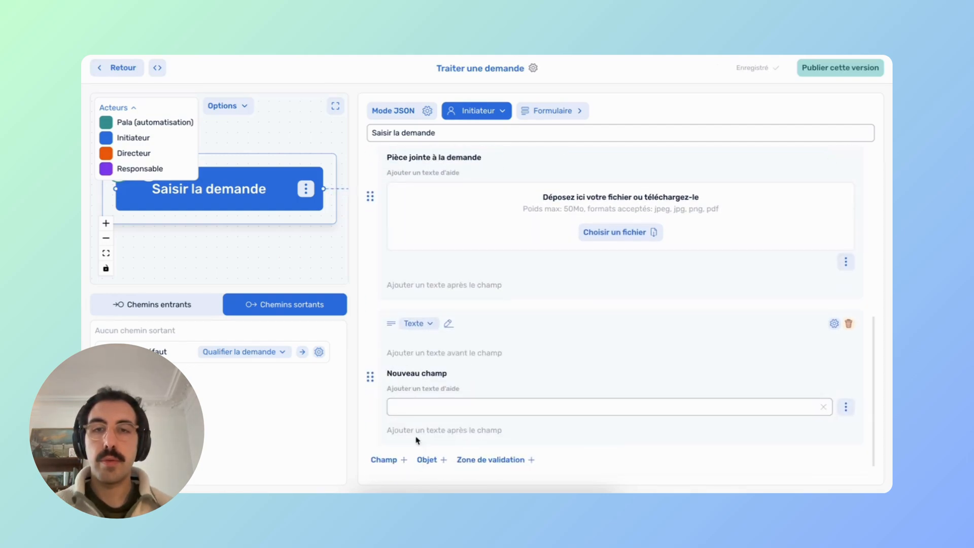
pyautogui.tripleClick(412, 375)
pyautogui.write('Nom de la demande')
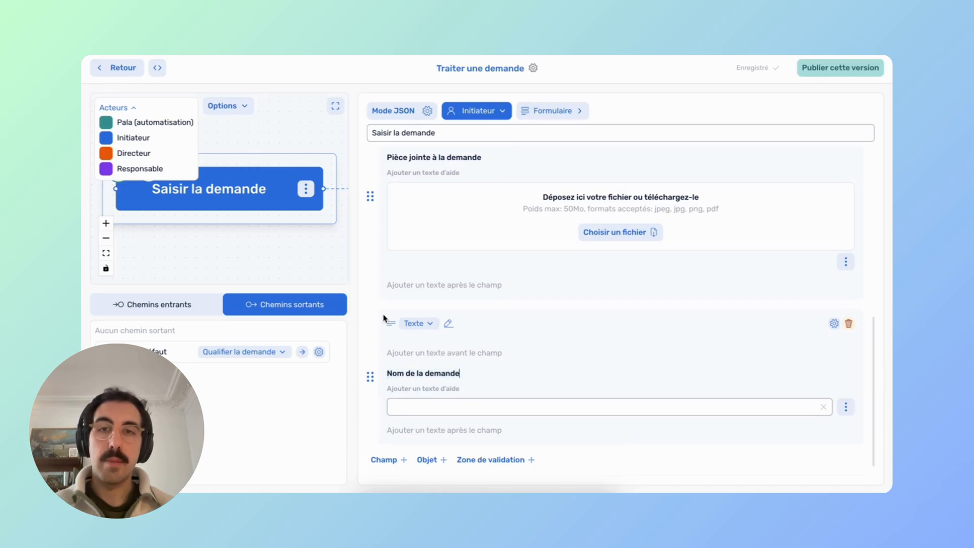
pyautogui.moveTo(370, 376); pyautogui.dragTo(375, 217)
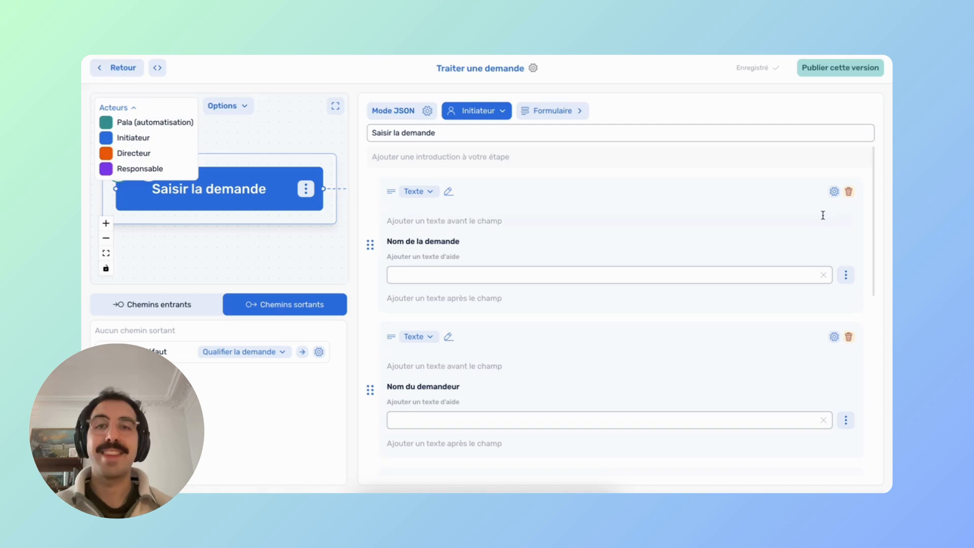
pyautogui.click(835, 192)
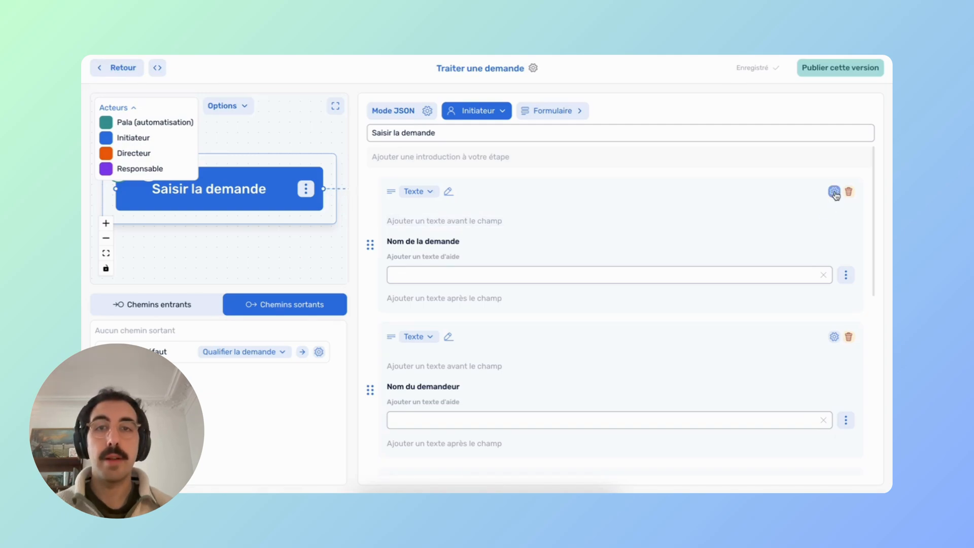
pyautogui.scroll(-1, 602, 348)
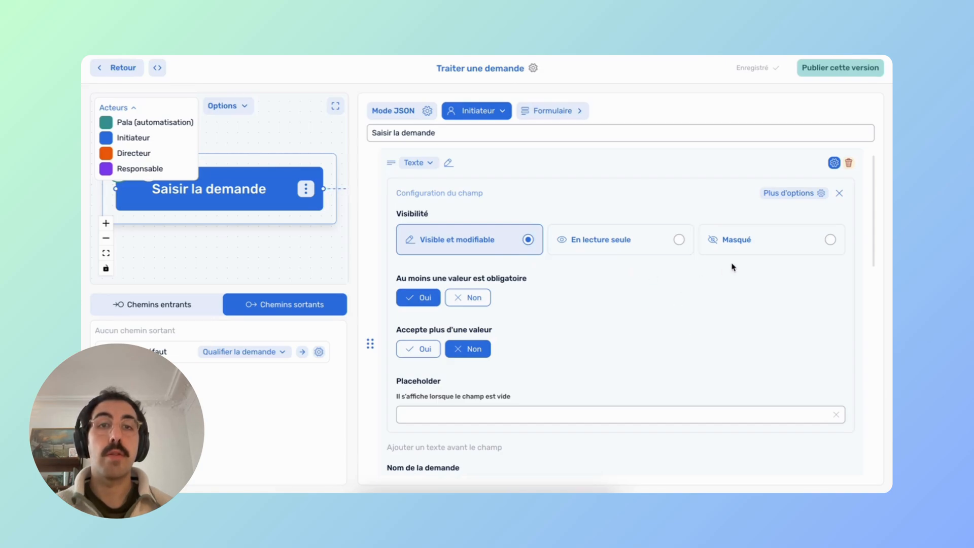
pyautogui.click(839, 193)
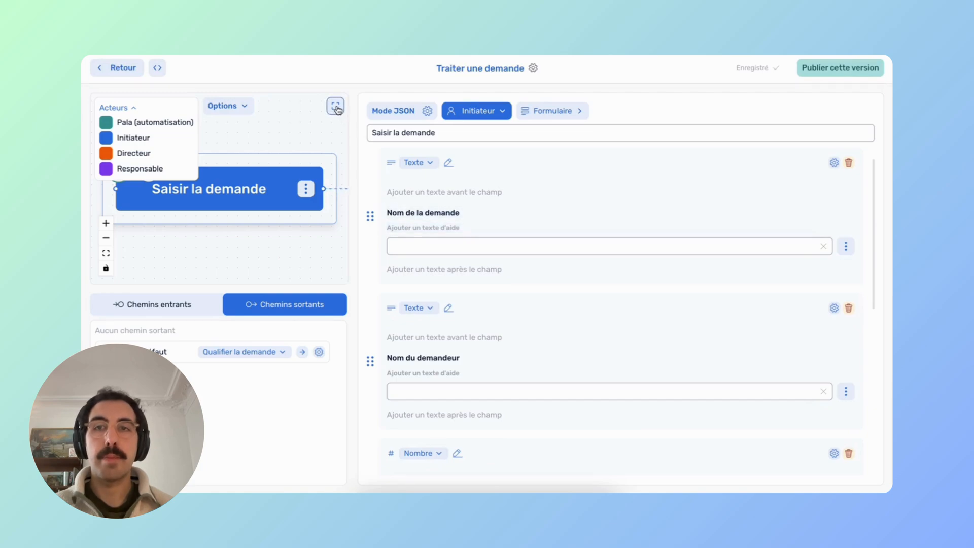
# Expand the full flow diagram and open the Qualifier la demande node's editor.
pyautogui.click(336, 105)
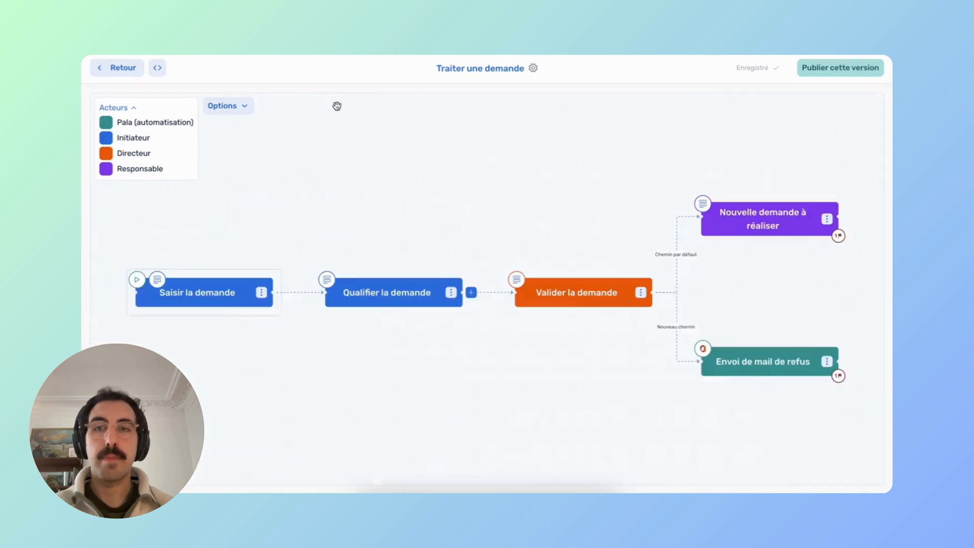
pyautogui.click(399, 275)
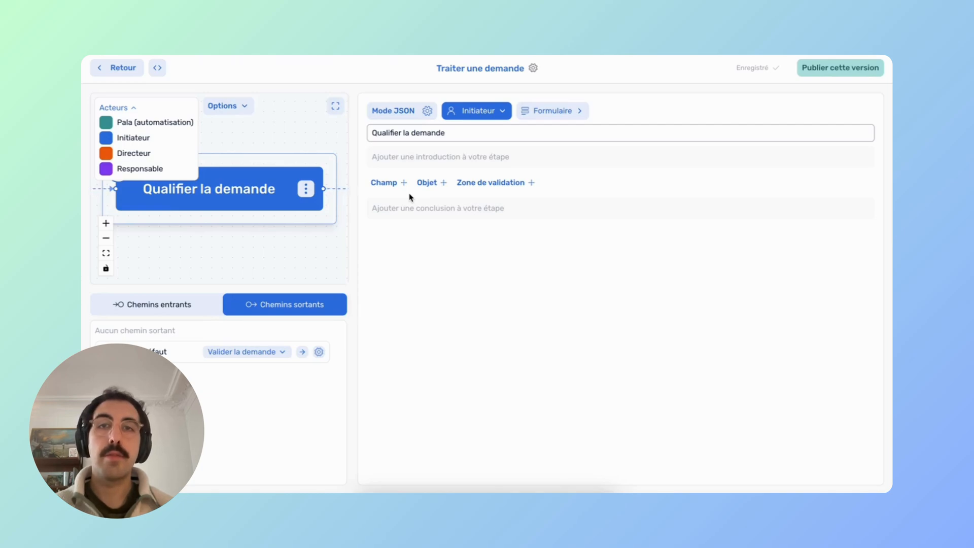
# Write the introduction lines 'Nom de la demande :' and 'Nom du demandeur :', each followed by its inserted variable.
pyautogui.click(406, 157)
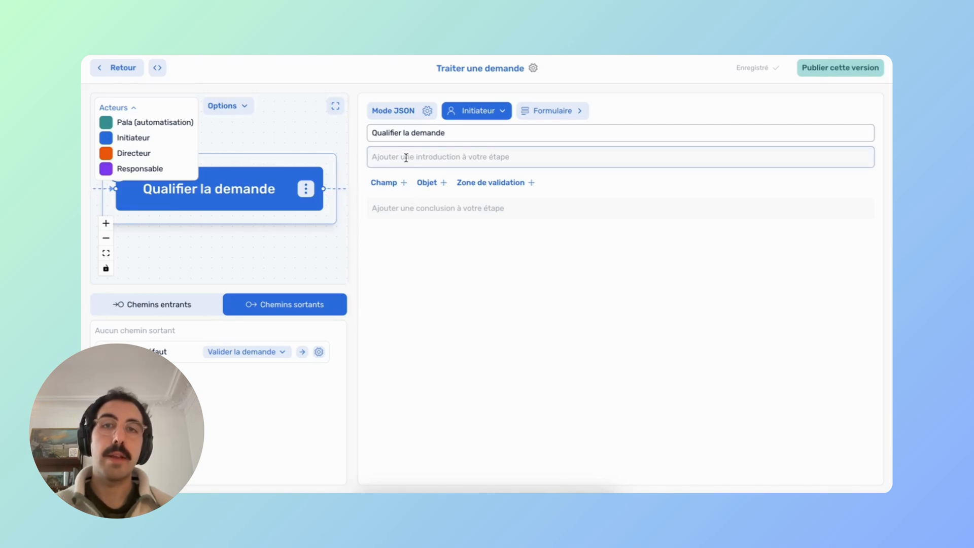
pyautogui.click(395, 184)
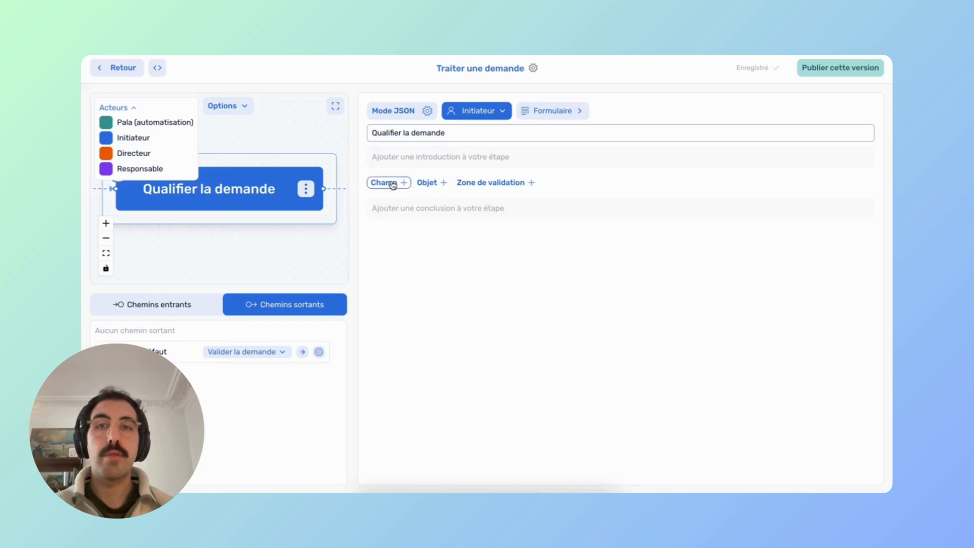
pyautogui.click(388, 157)
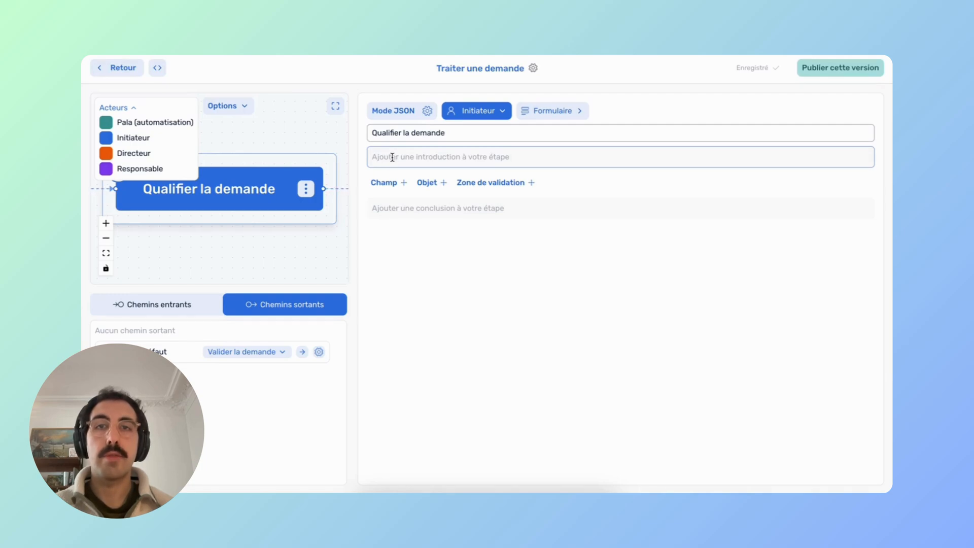
pyautogui.press('@')
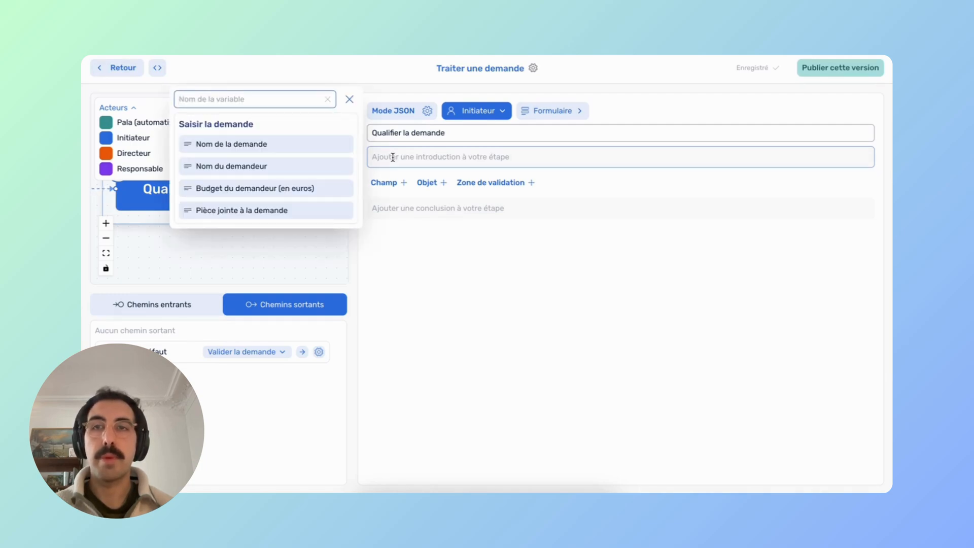
pyautogui.click(393, 157)
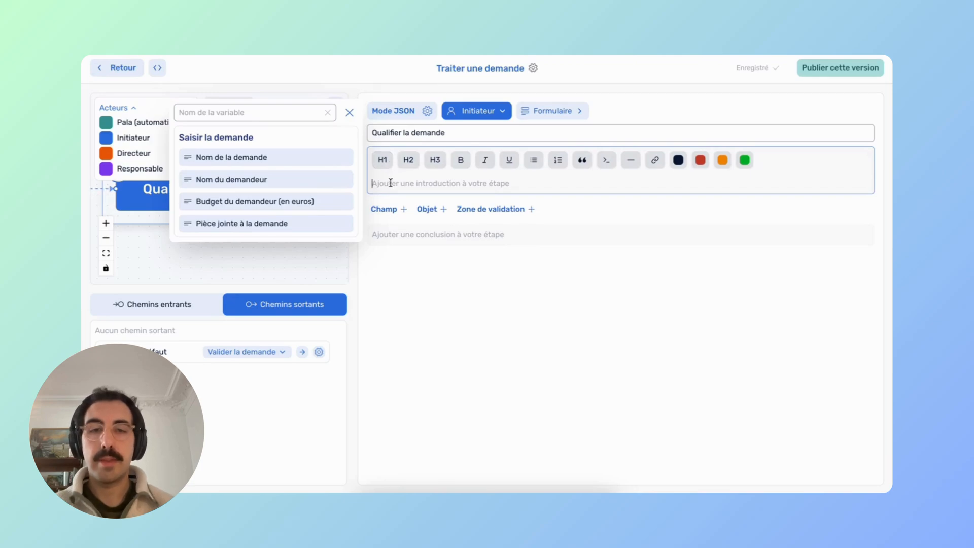
pyautogui.write('Nom de la demande :')
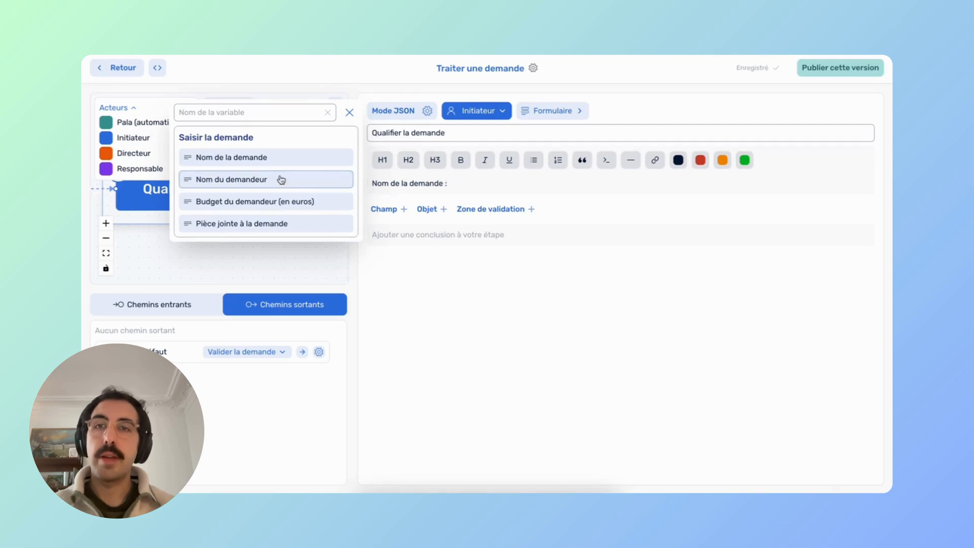
pyautogui.click(228, 158)
pyautogui.press('Return')
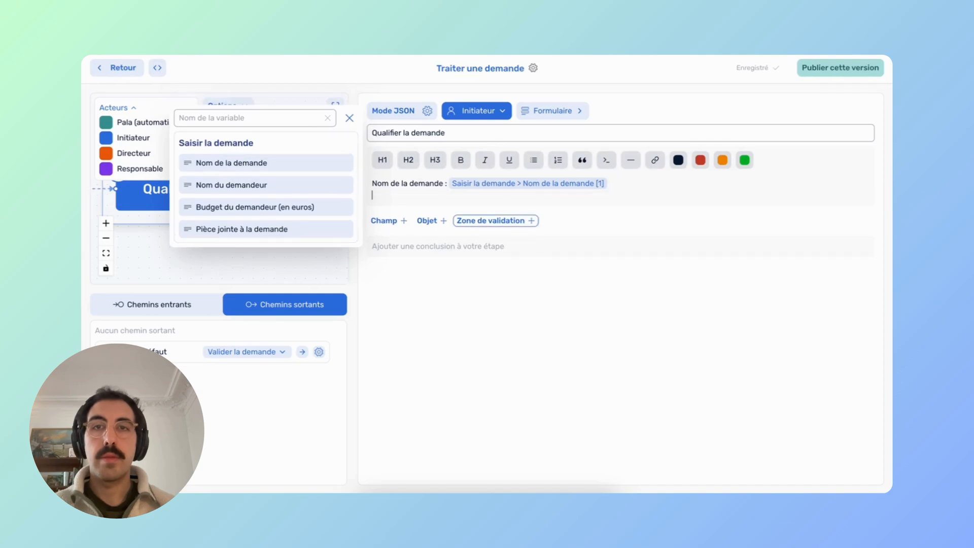
pyautogui.write('Nom du ')
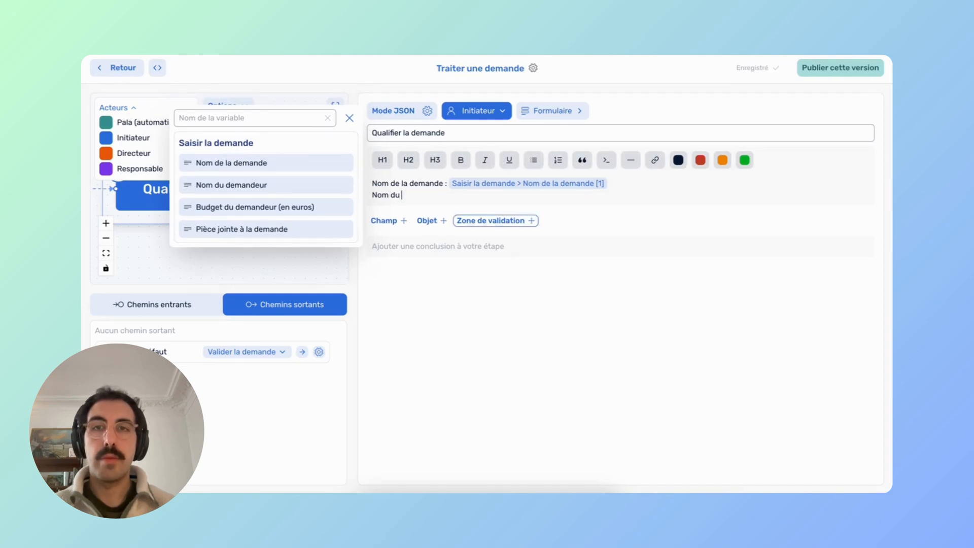
pyautogui.write('demandeur :')
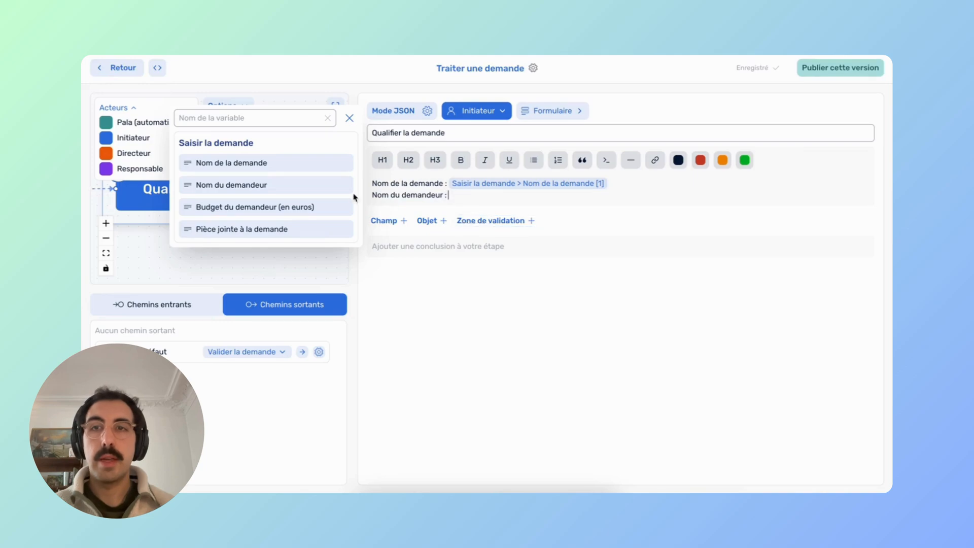
pyautogui.click(266, 180)
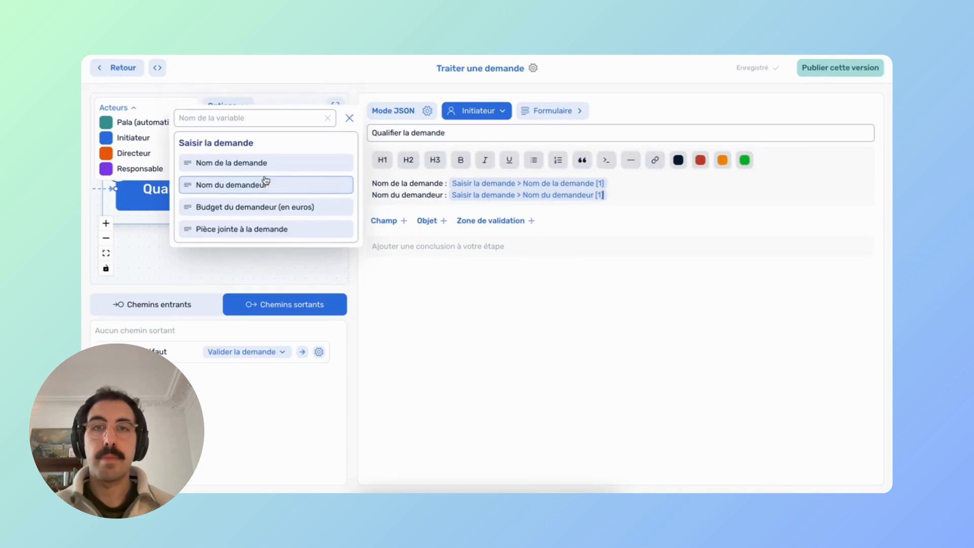
pyautogui.click(391, 223)
# Add a Nombre field prefilled from the context variable Budget du demandeur (en euros).
pyautogui.click(391, 195)
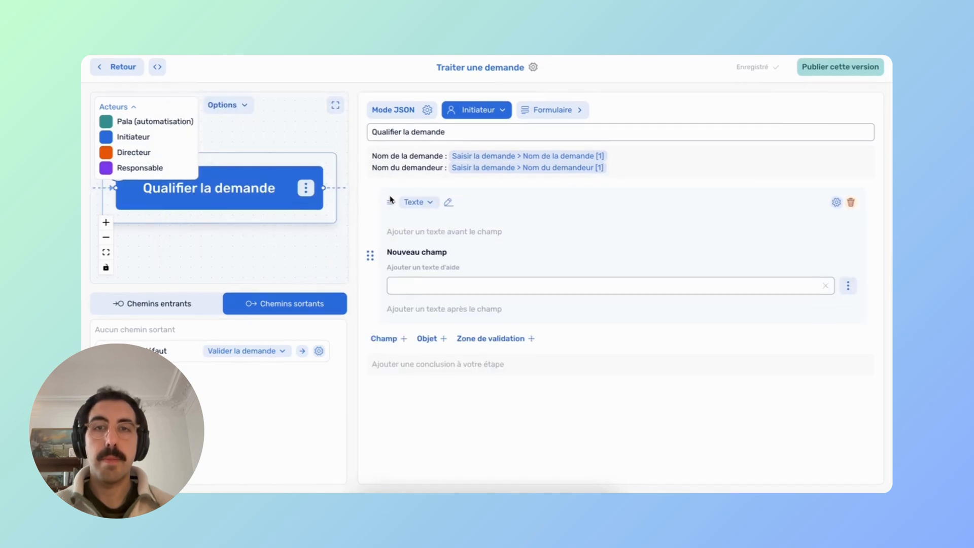
pyautogui.click(418, 202)
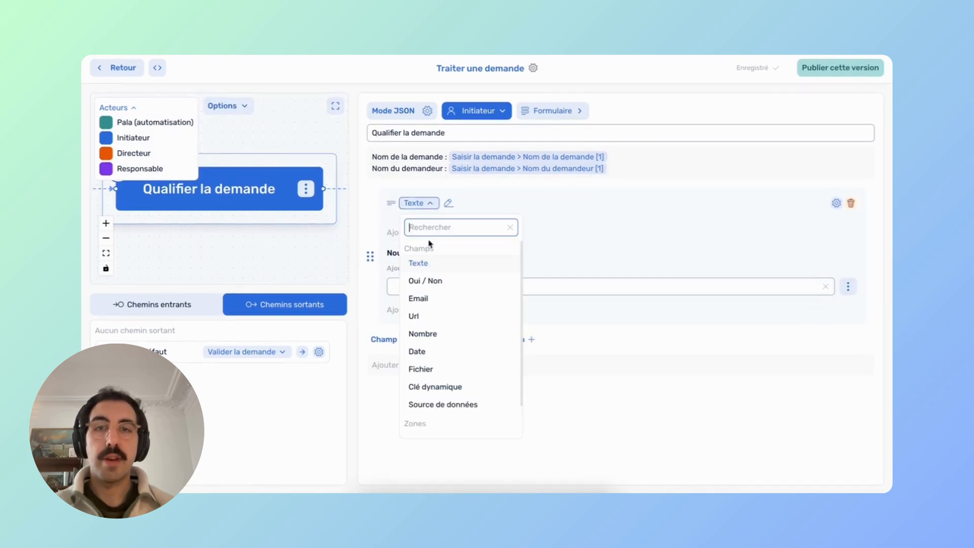
pyautogui.click(428, 335)
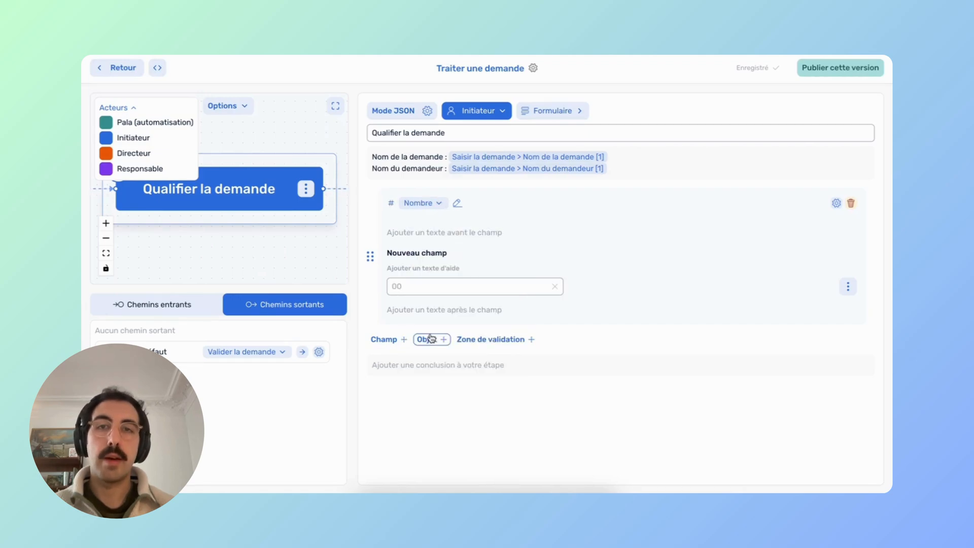
pyautogui.click(848, 287)
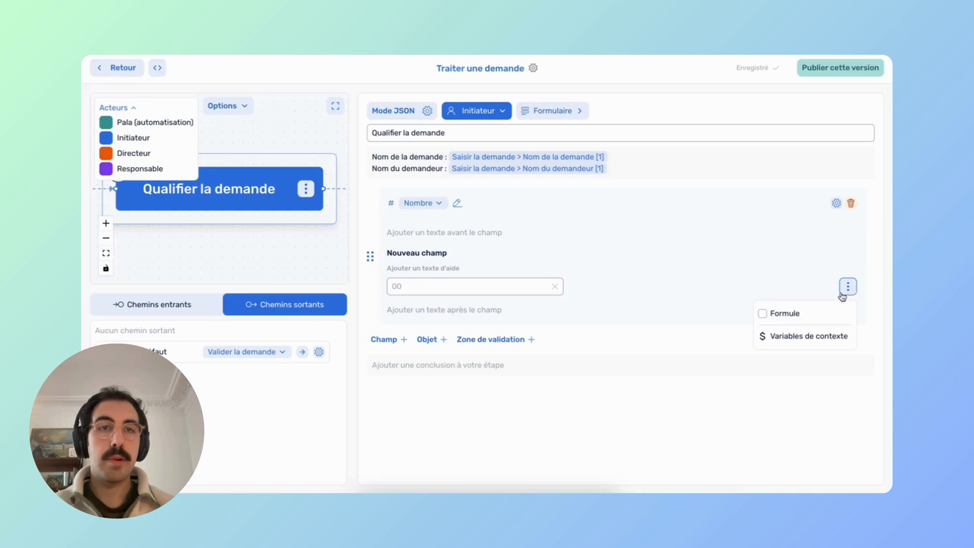
pyautogui.click(788, 337)
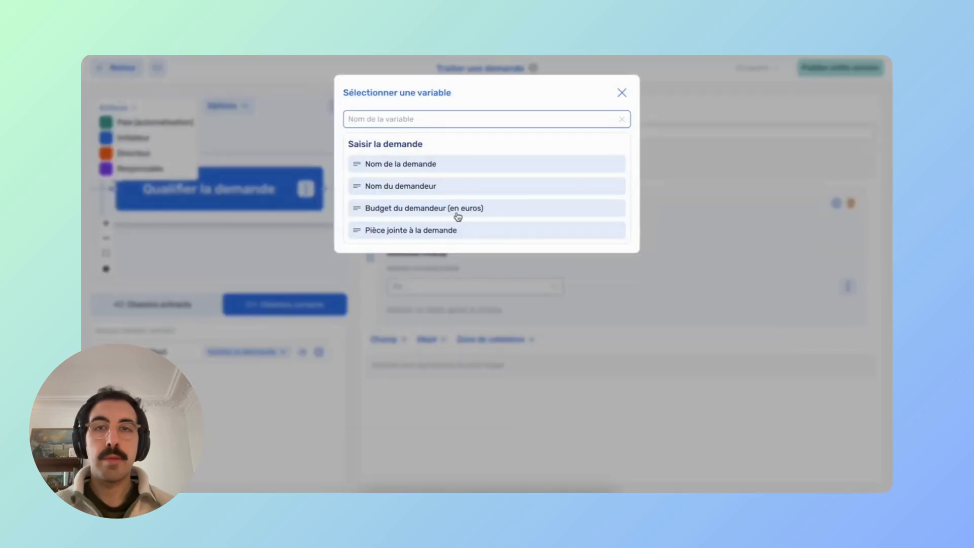
pyautogui.click(407, 209)
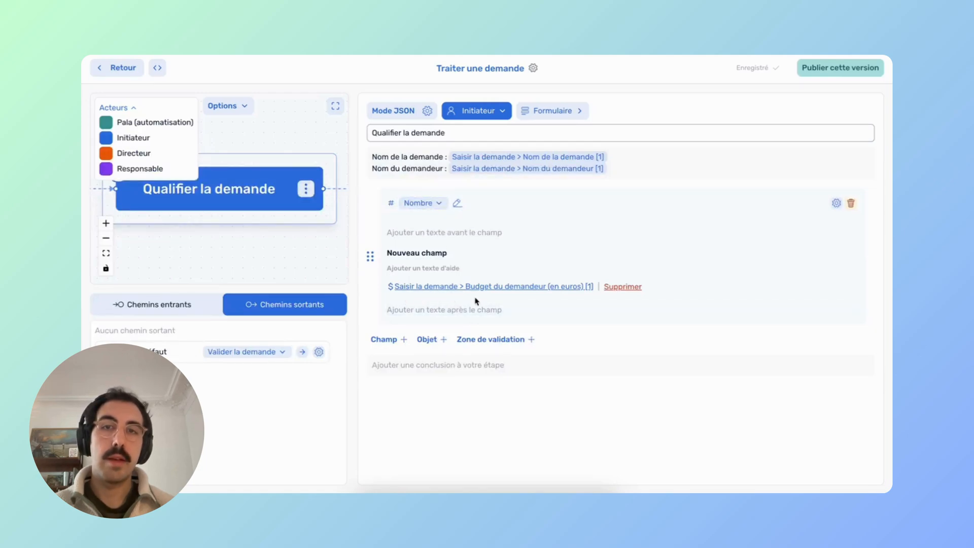
# Relabel the field 'Budget du demandeur' and add another field below it.
pyautogui.click(420, 252)
pyautogui.hotkey('ctrl', 'a')
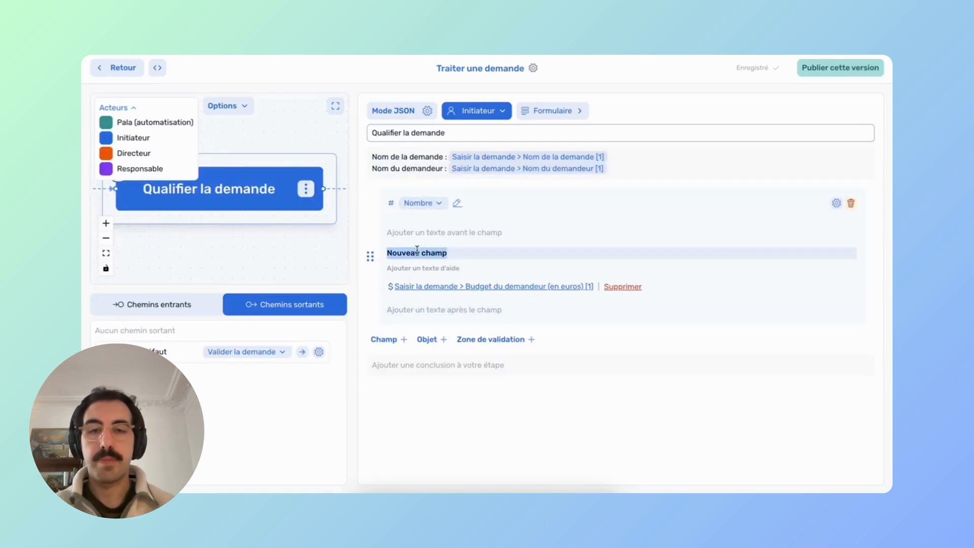
pyautogui.write('Budget du demande')
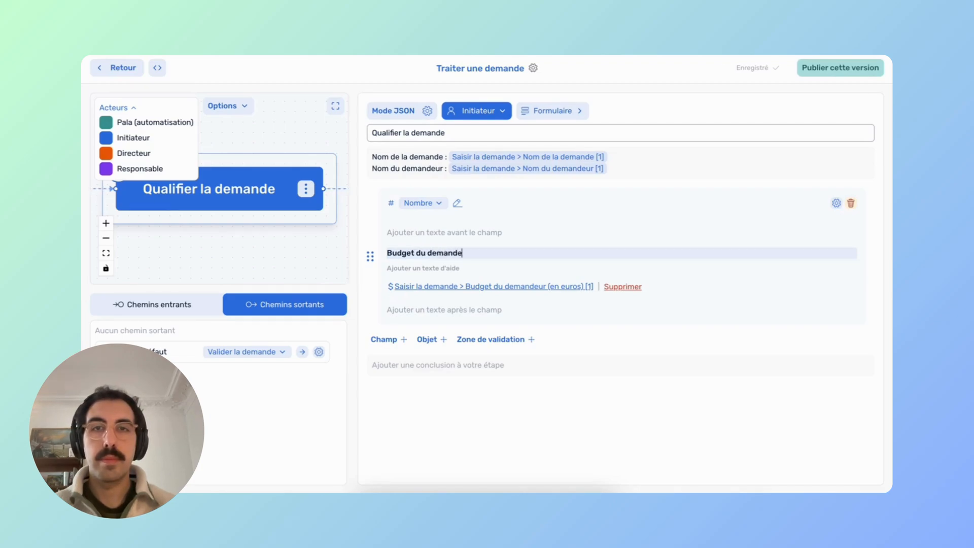
pyautogui.write('ur')
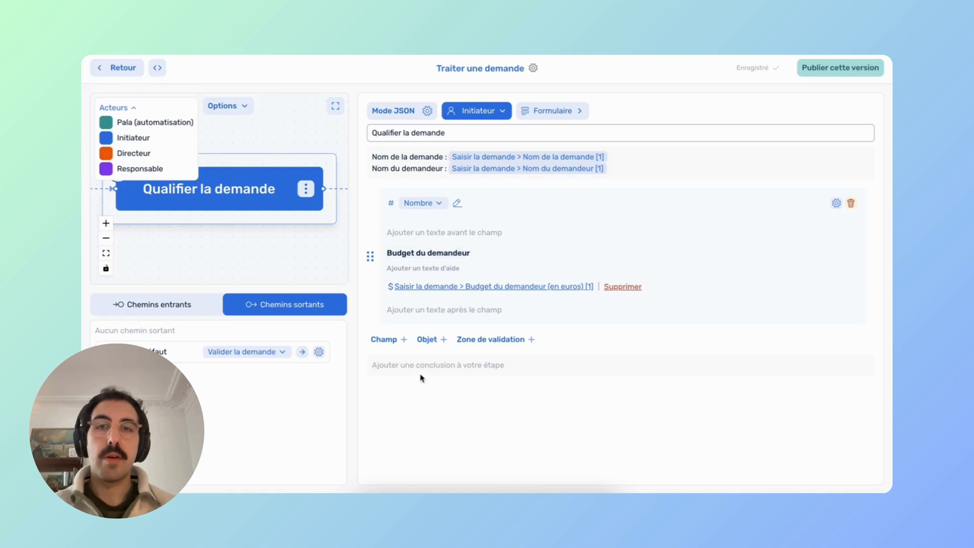
pyautogui.click(395, 339)
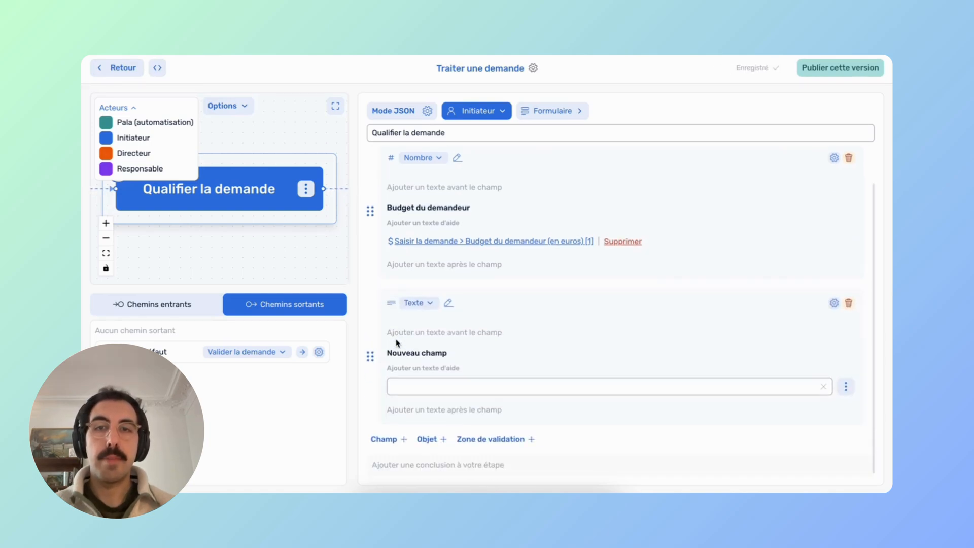
# Make the new field a Fichier field prefilled from Pièce jointe à la demande, labelled 'Pièce jointe'.
pyautogui.click(416, 303)
pyautogui.click(426, 221)
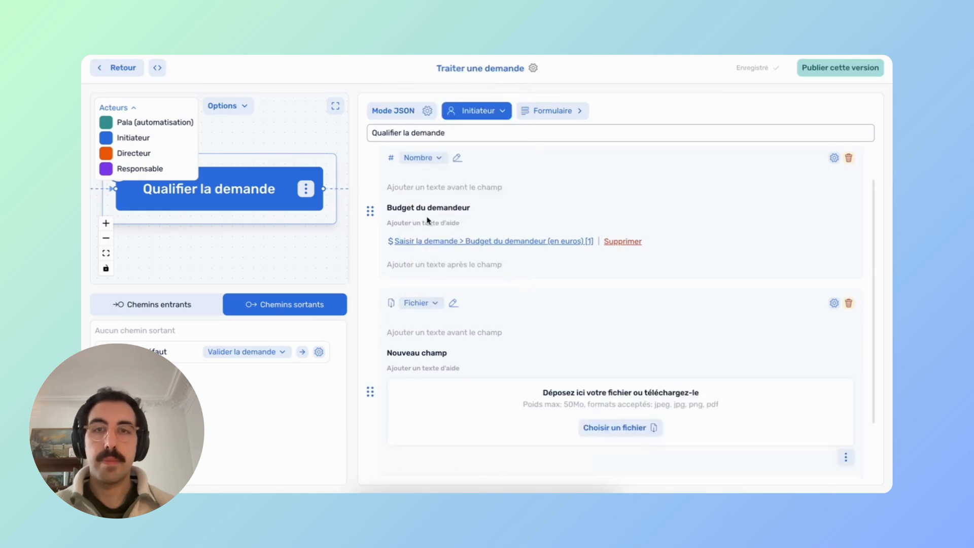
pyautogui.click(844, 385)
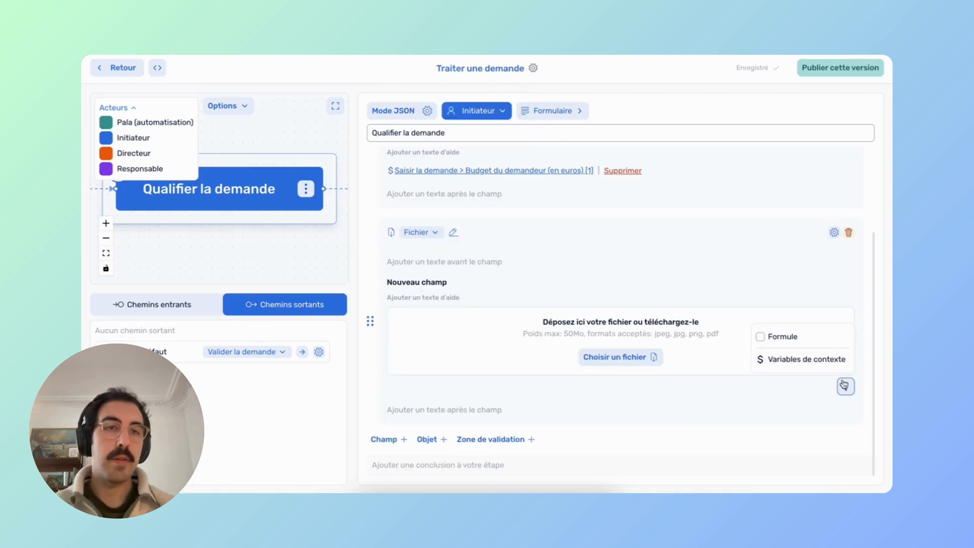
pyautogui.click(806, 361)
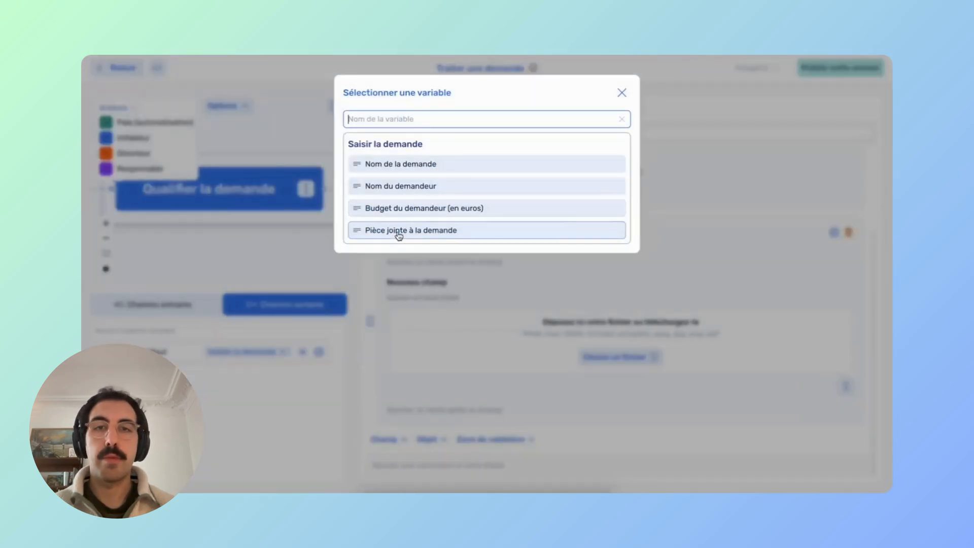
pyautogui.click(406, 234)
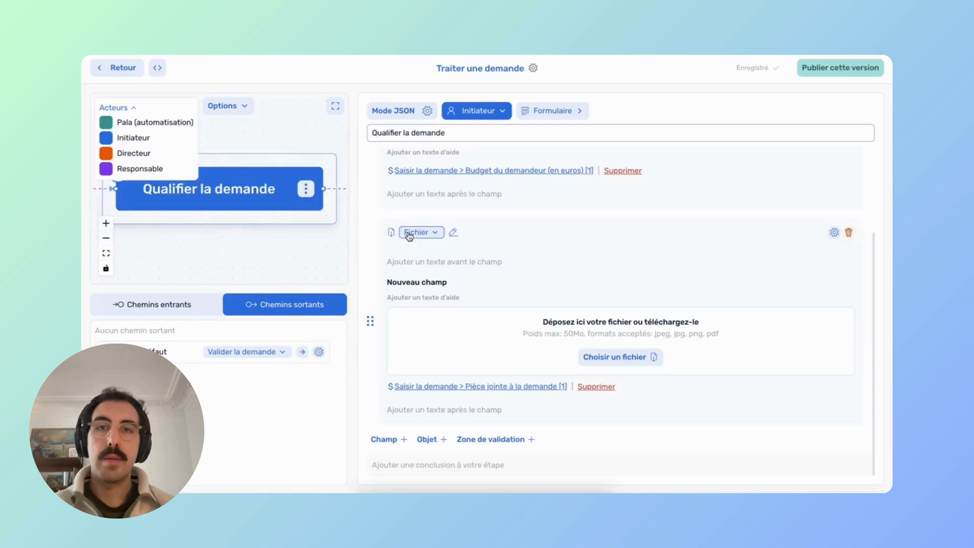
pyautogui.click(475, 277)
pyautogui.hotkey('ctrl', 'a')
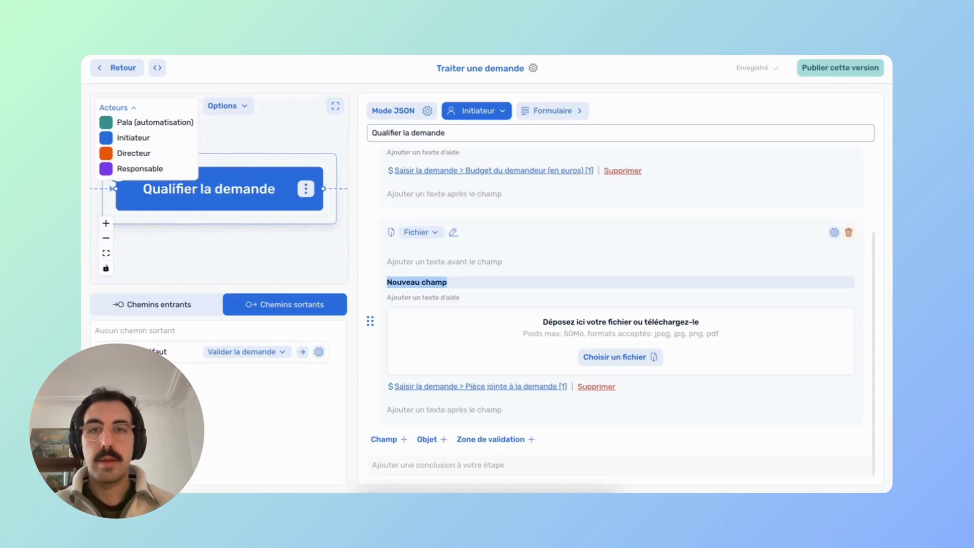
pyautogui.write('Pièce j')
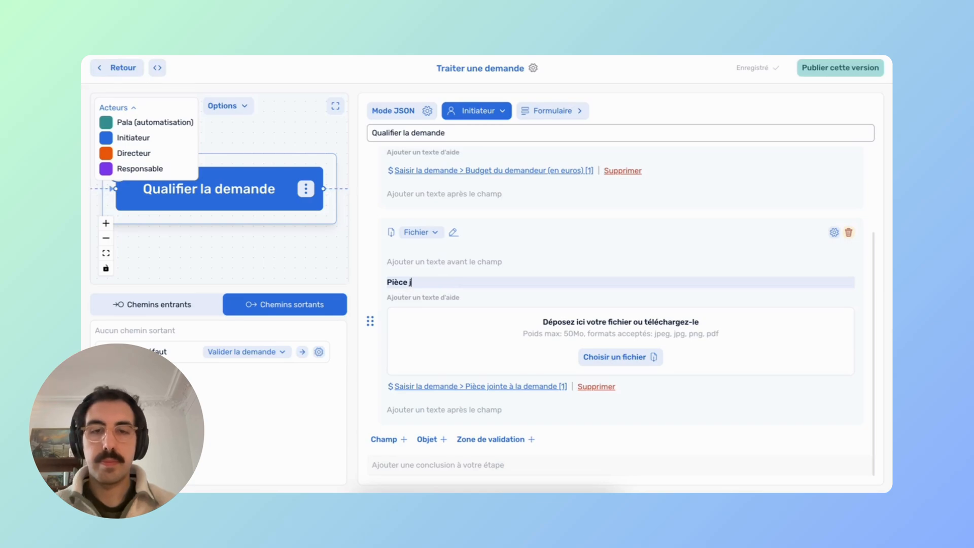
pyautogui.write('ointe')
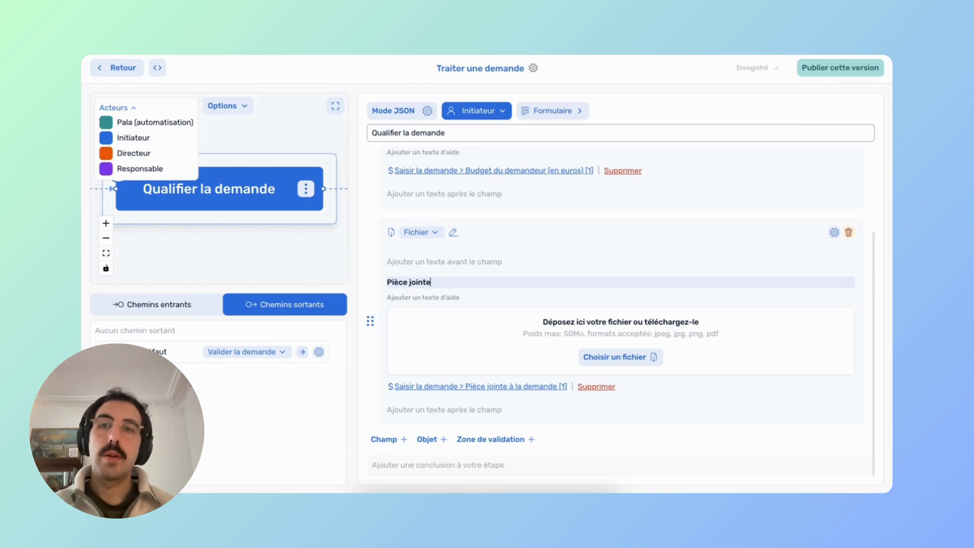
# Add two text fields below the attachment, labelled Commentaire and Priorité.
pyautogui.click(386, 441)
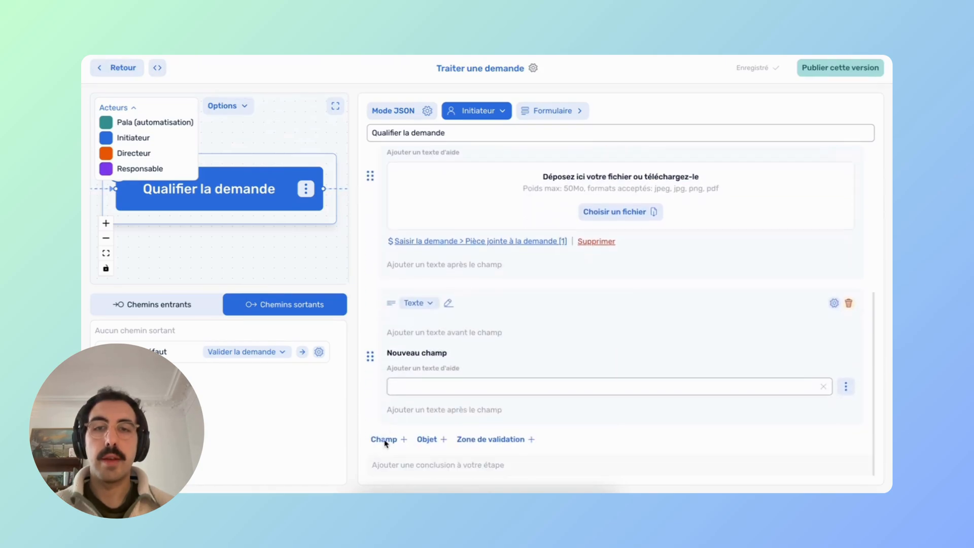
pyautogui.tripleClick(415, 350)
pyautogui.write('Commentaire')
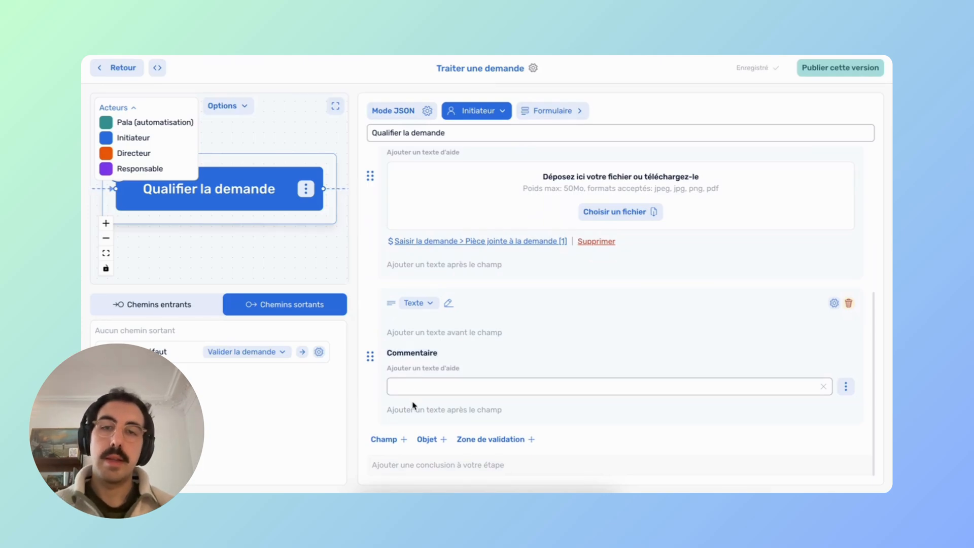
pyautogui.click(388, 440)
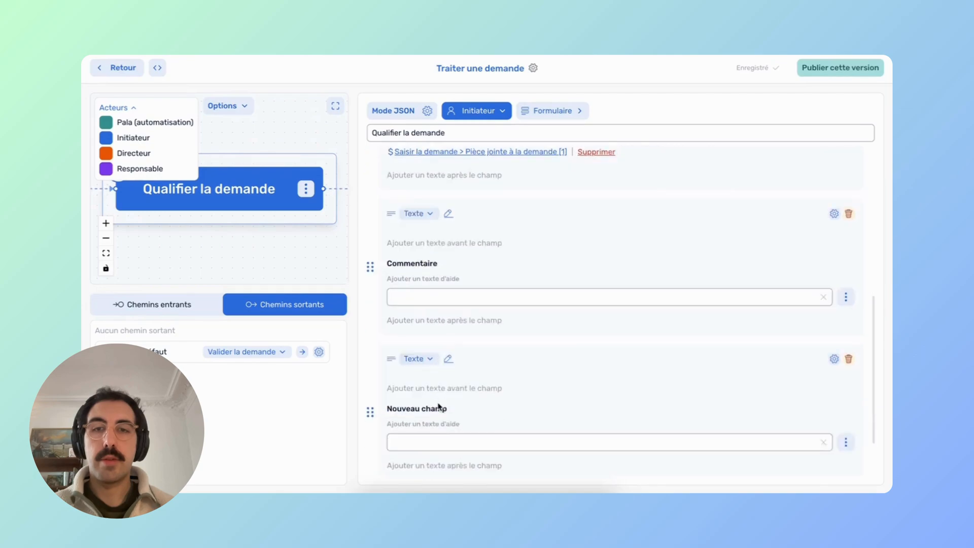
pyautogui.tripleClick(416, 354)
pyautogui.write('Priorité')
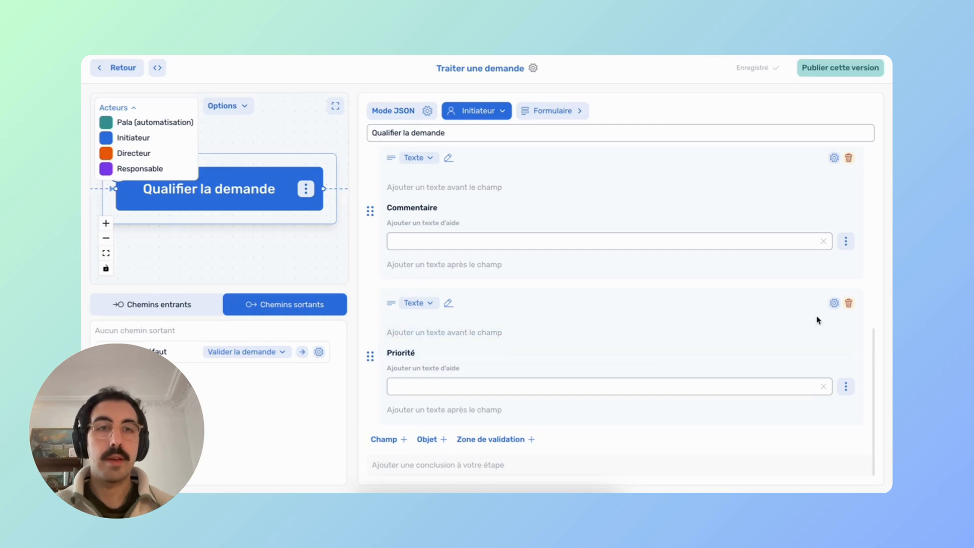
# Set the Priorité field's value constraint type to Constantes.
pyautogui.click(834, 304)
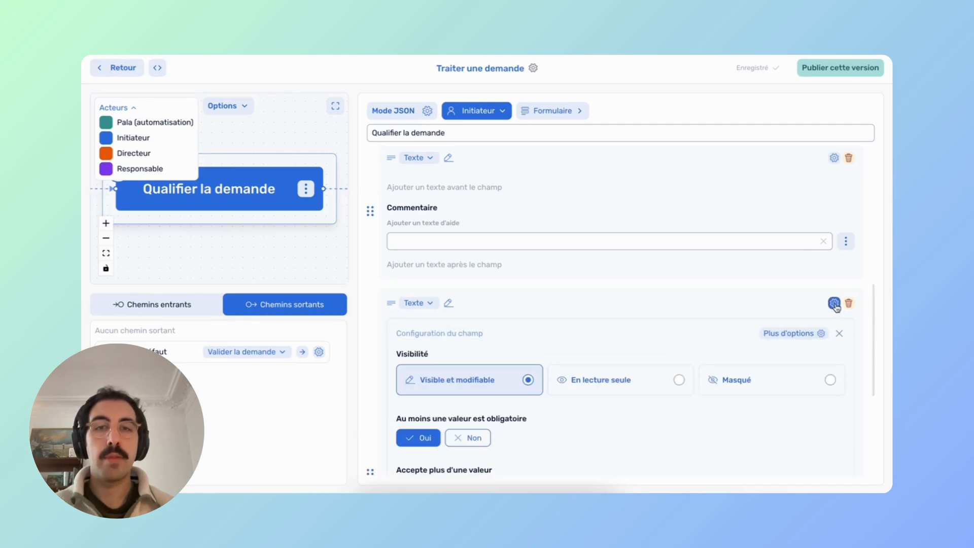
pyautogui.click(779, 337)
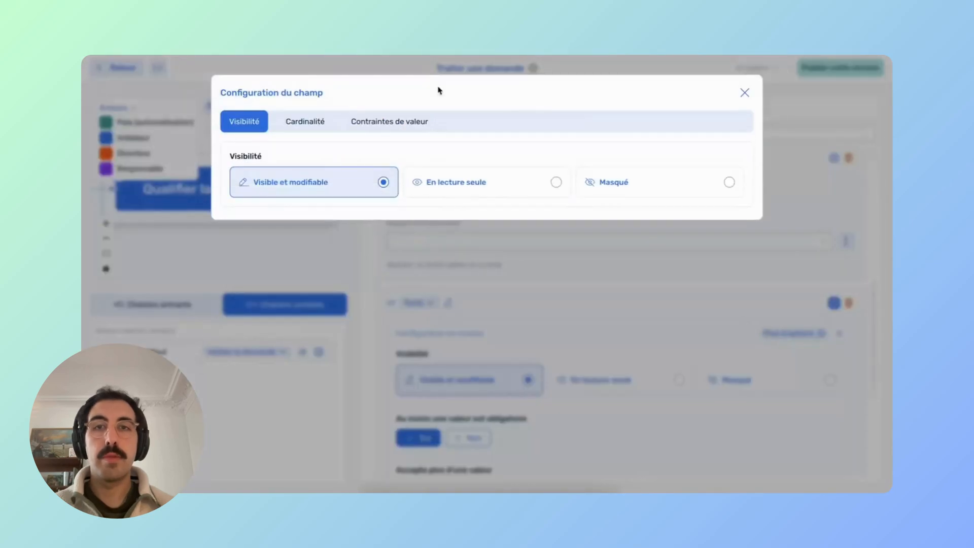
pyautogui.click(388, 128)
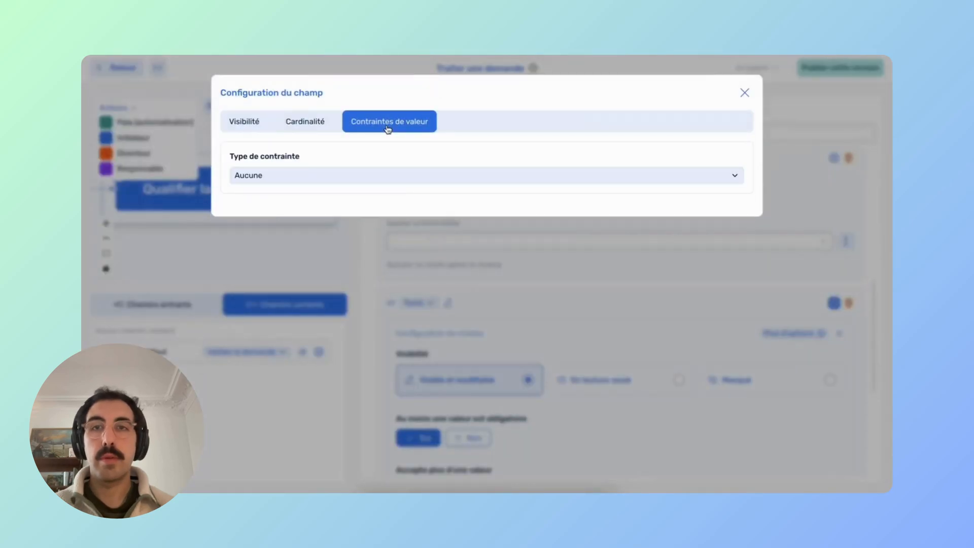
pyautogui.click(304, 177)
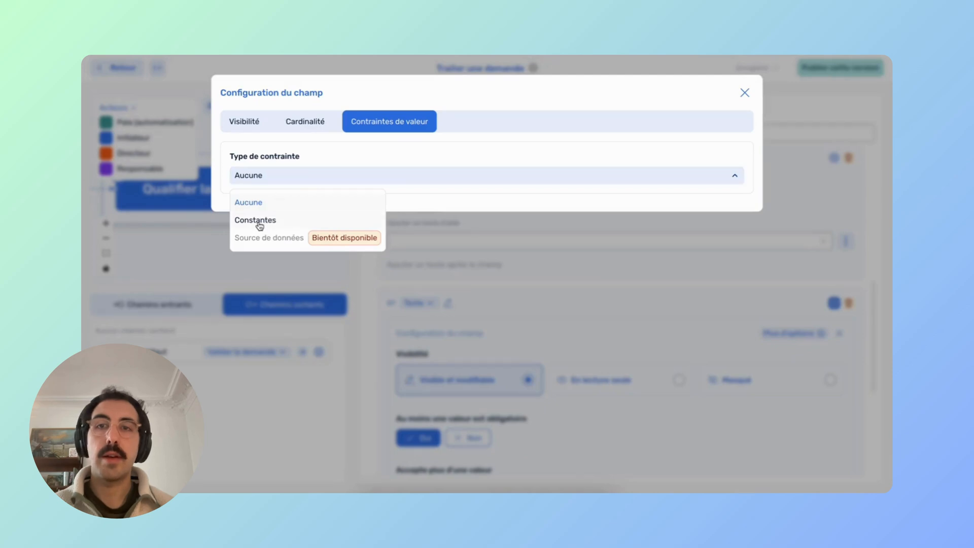
pyautogui.click(259, 222)
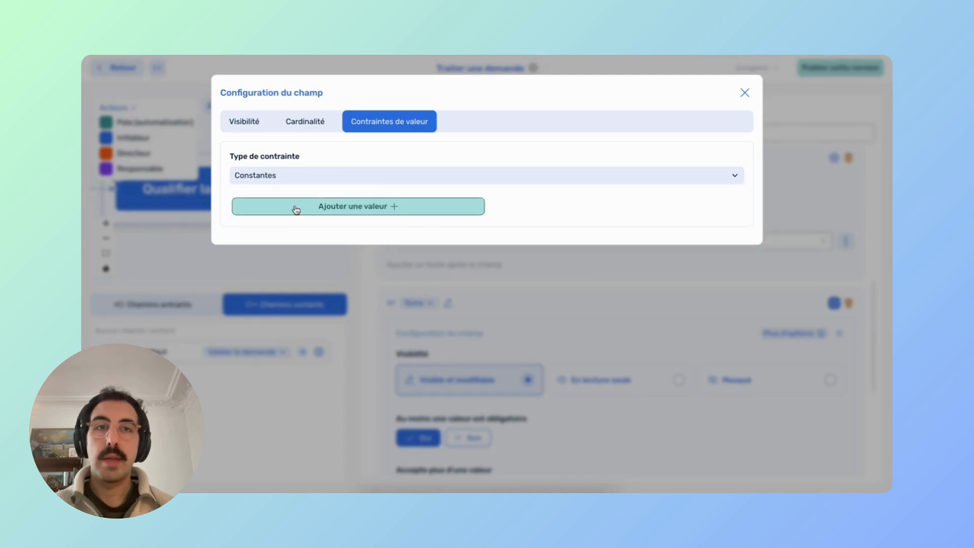
# Add the allowed values Faible, Moyenne and Élevée.
pyautogui.click(293, 208)
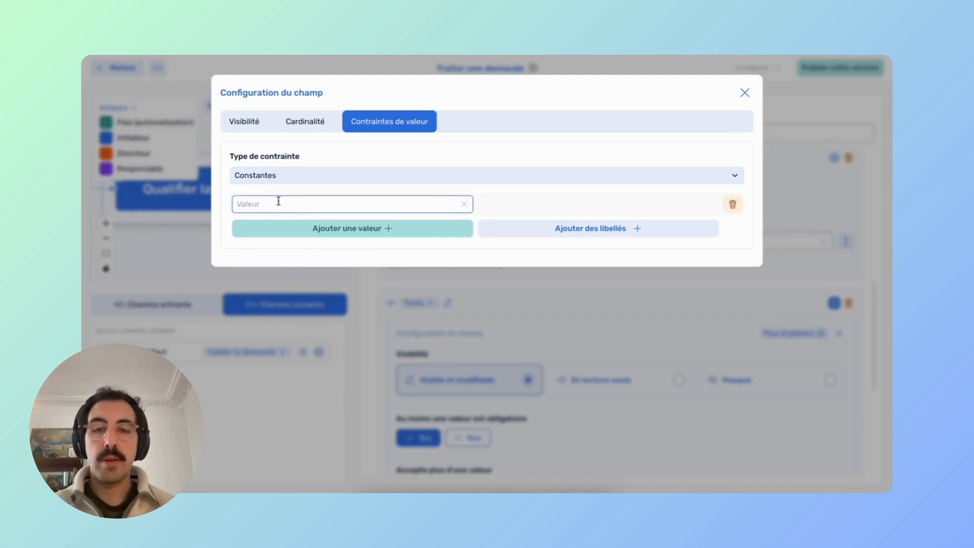
pyautogui.write('Faible')
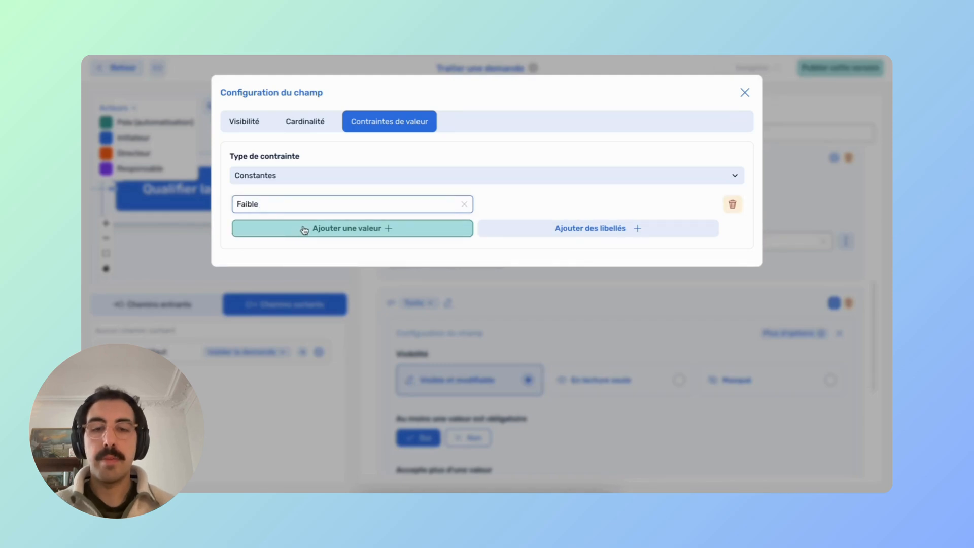
pyautogui.click(303, 228)
pyautogui.write('Moyenne')
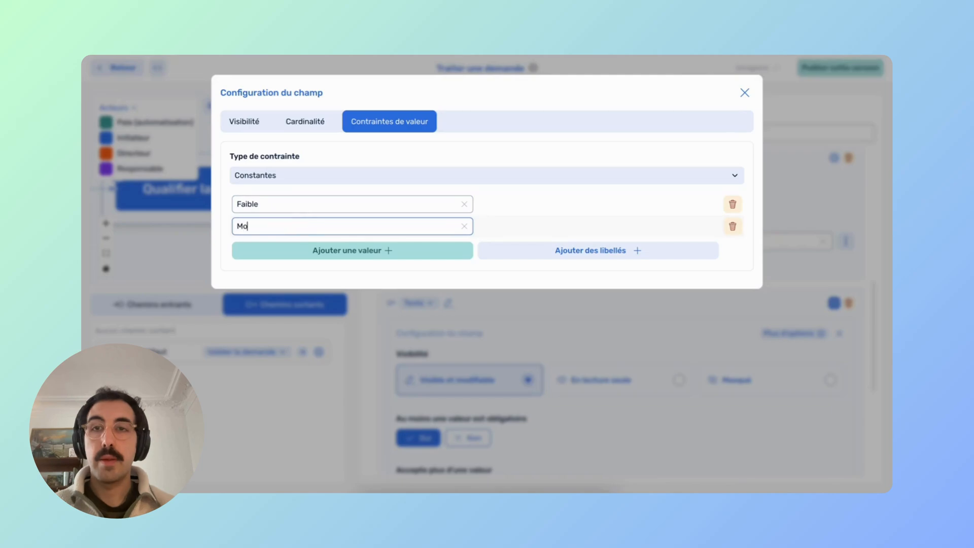
pyautogui.click(307, 259)
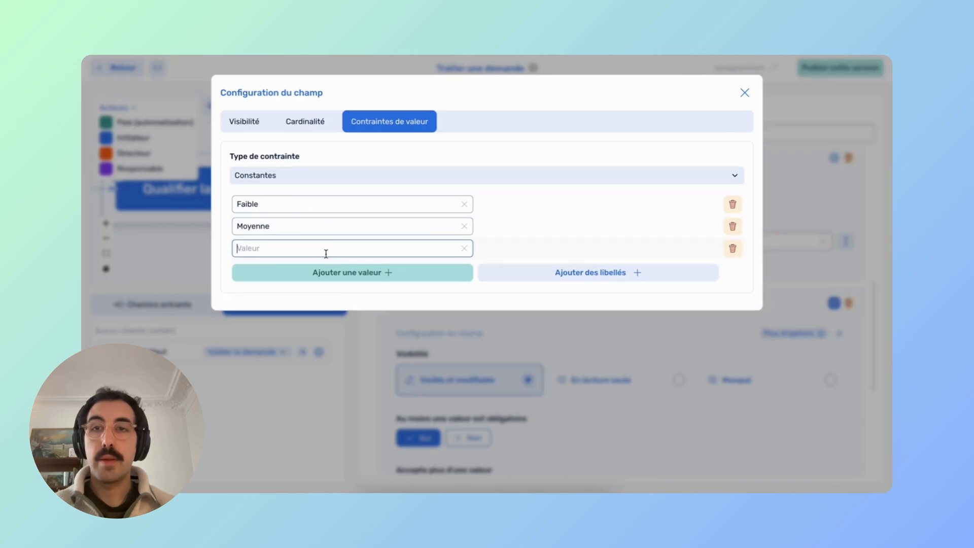
pyautogui.write('É')
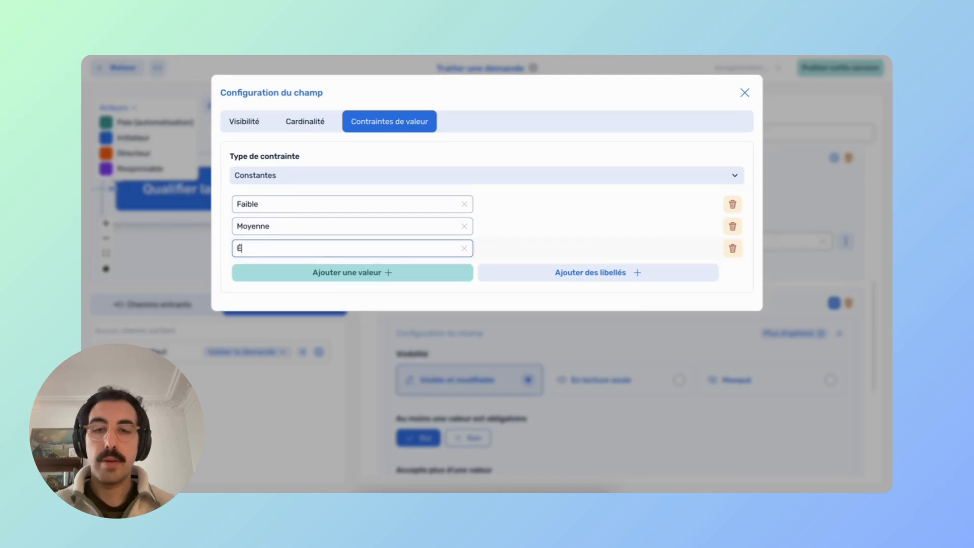
pyautogui.write('levé')
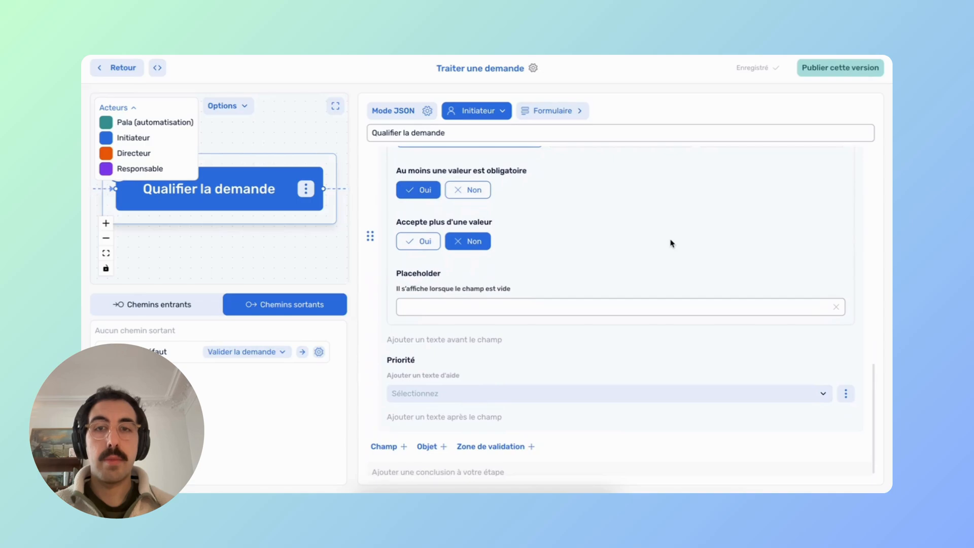
pyautogui.click(458, 389)
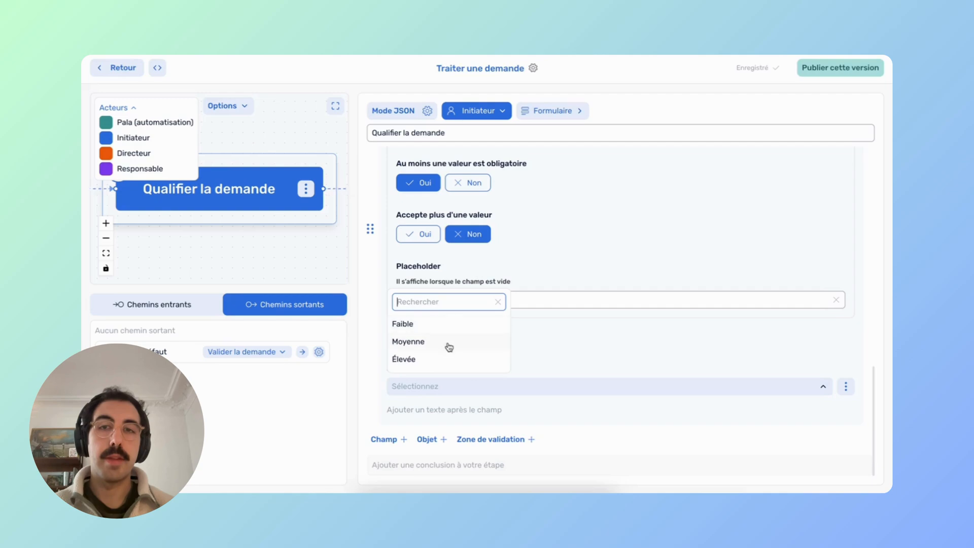
pyautogui.click(571, 320)
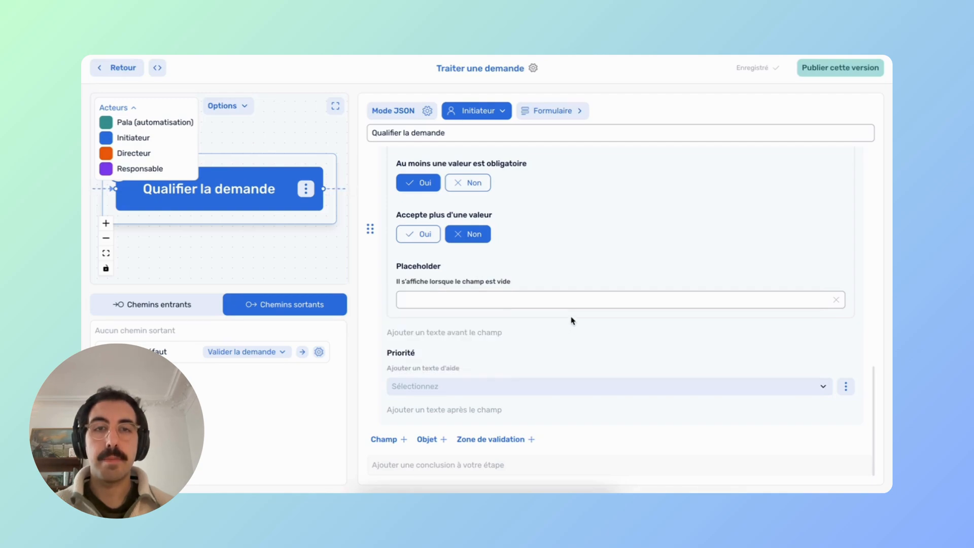
pyautogui.click(389, 439)
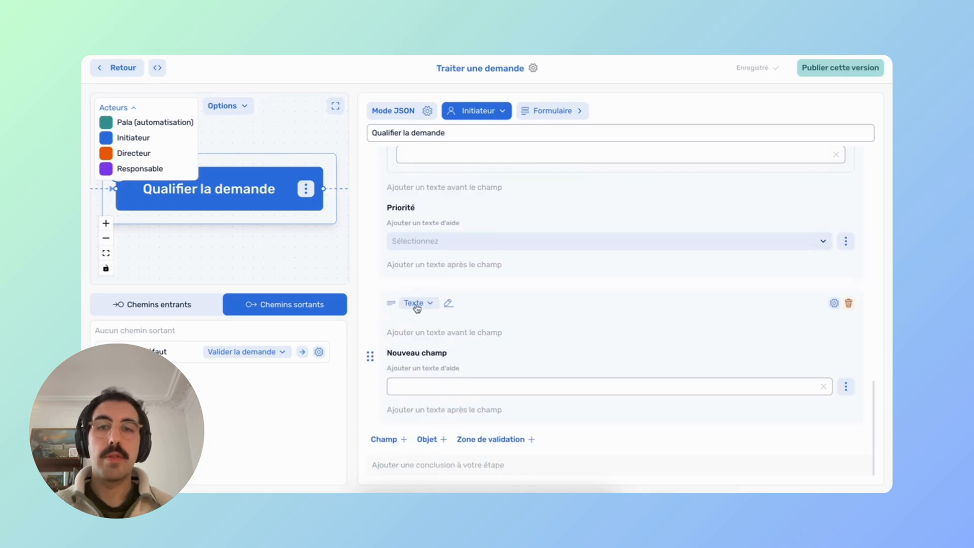
pyautogui.click(430, 304)
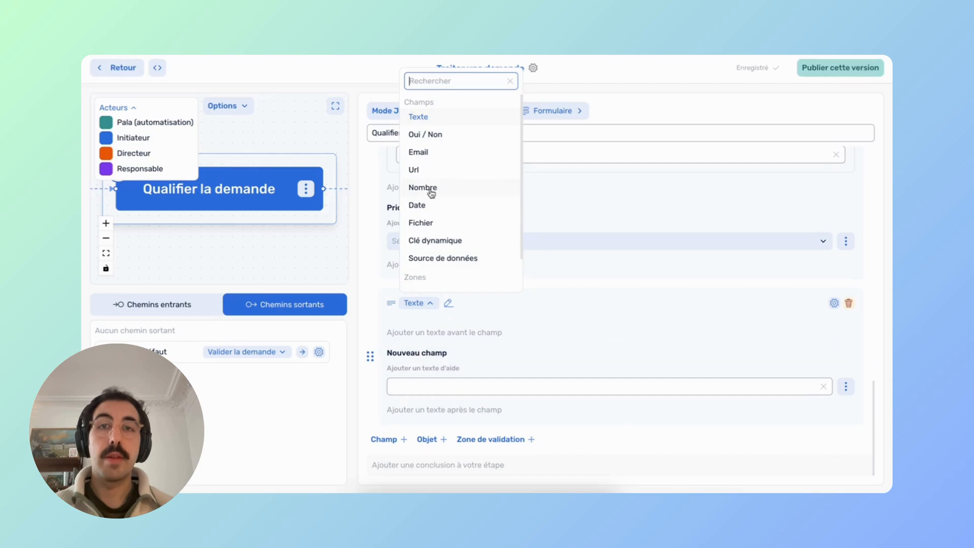
pyautogui.click(429, 192)
pyautogui.click(846, 387)
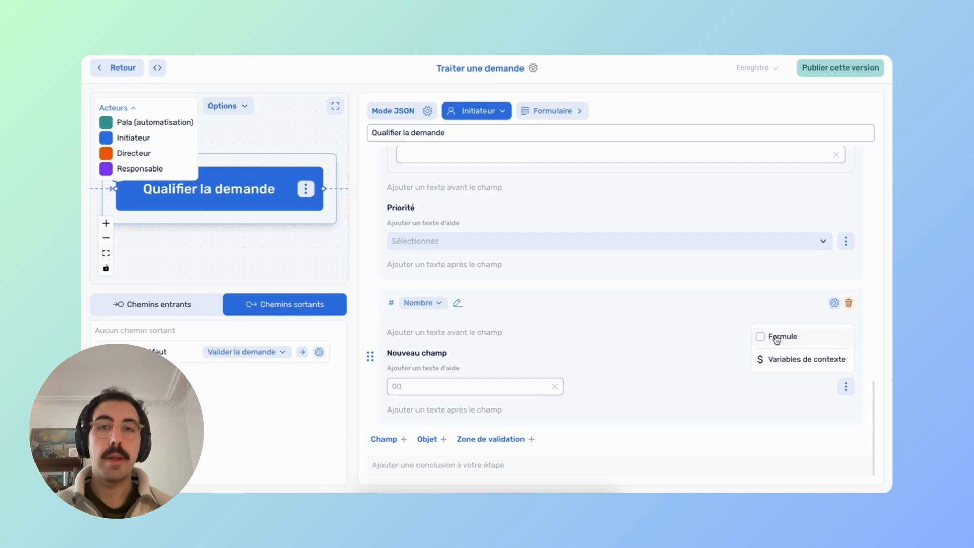
pyautogui.click(848, 303)
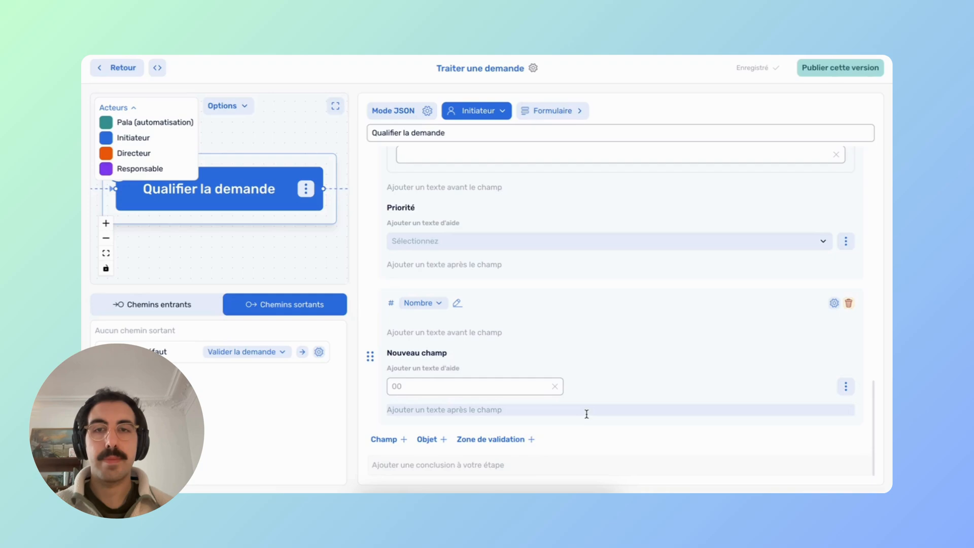
pyautogui.click(848, 303)
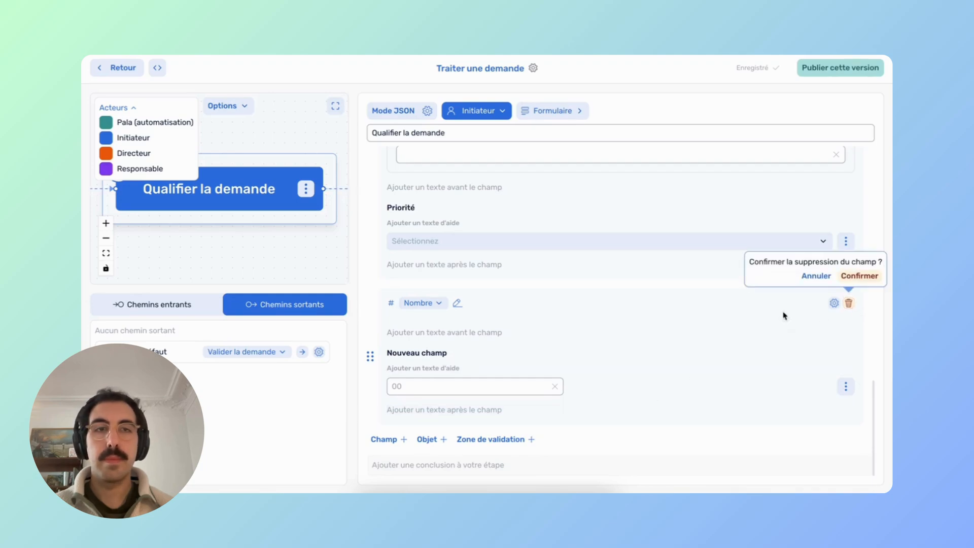
pyautogui.click(863, 276)
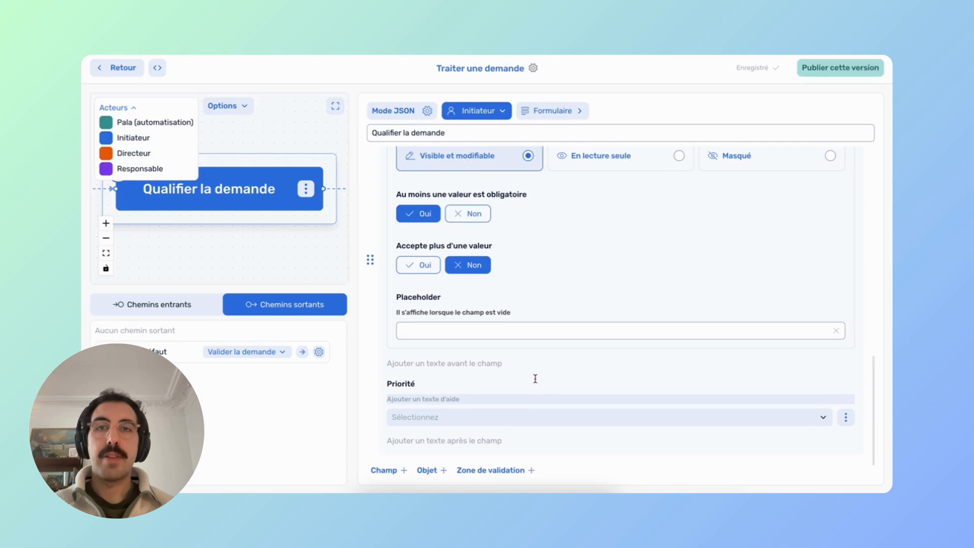
# Open the Valider la demande step and begin its introduction with 'Vous avez une nouvelle demande'.
pyautogui.click(336, 107)
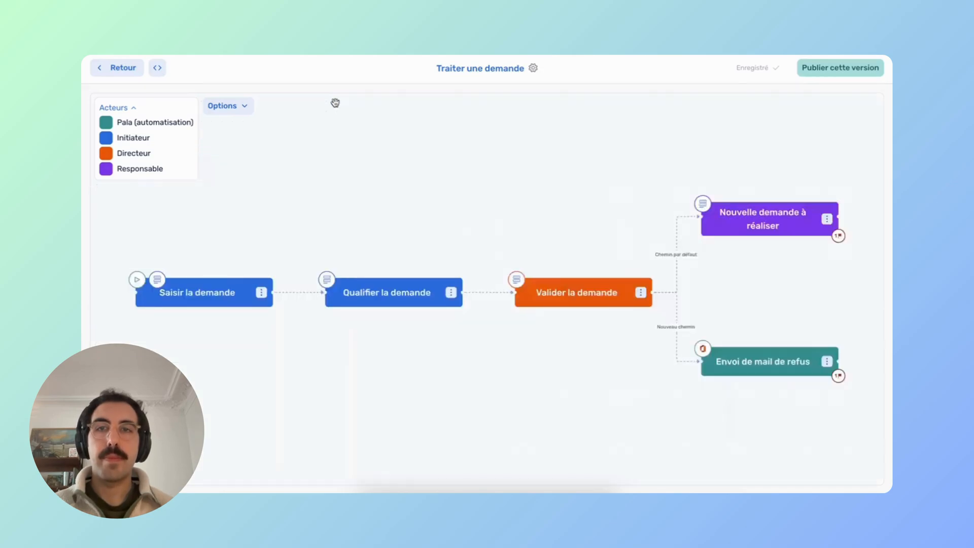
pyautogui.click(574, 314)
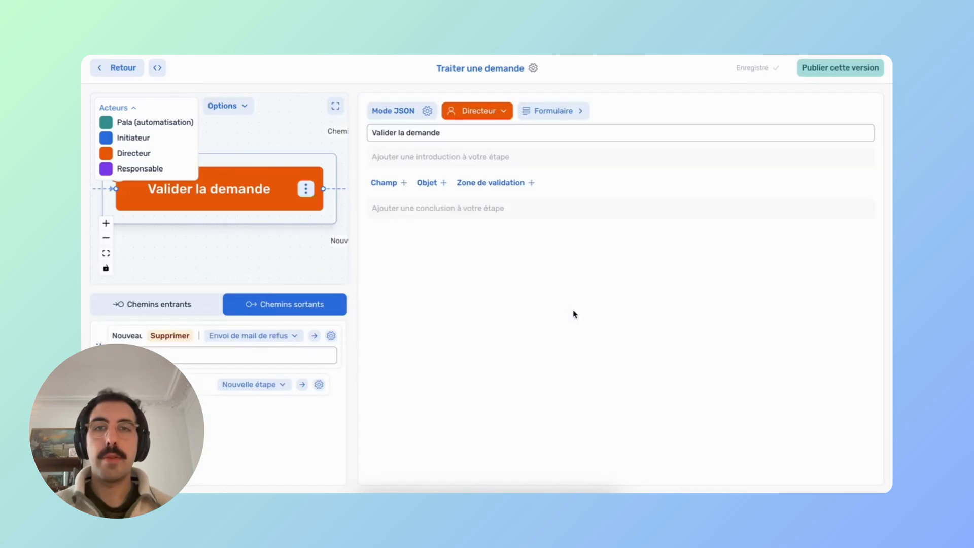
pyautogui.click(427, 157)
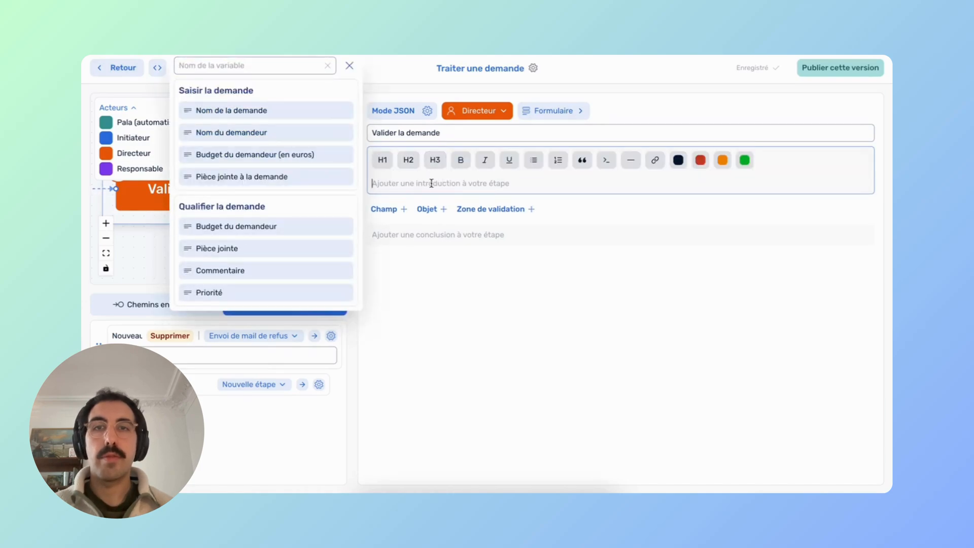
pyautogui.write('V')
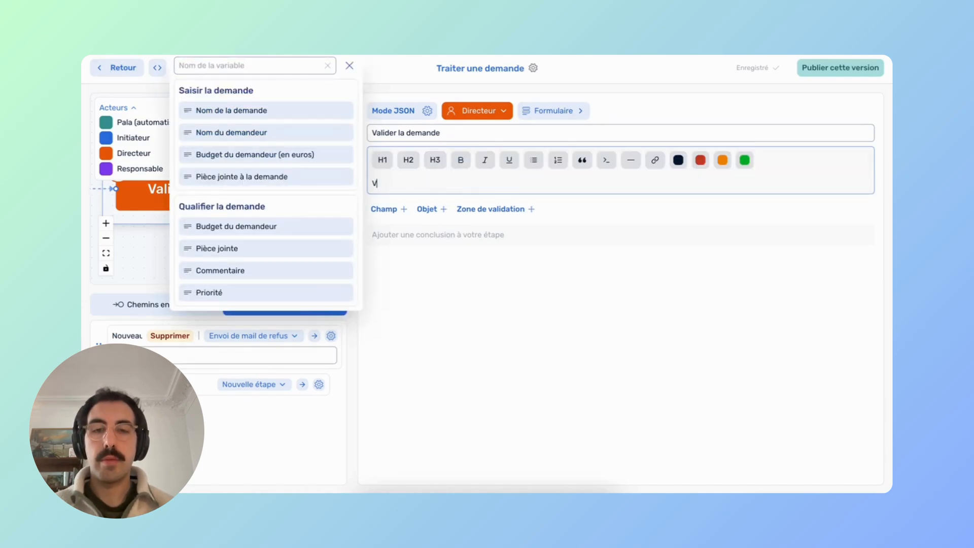
pyautogui.write('ous avez une')
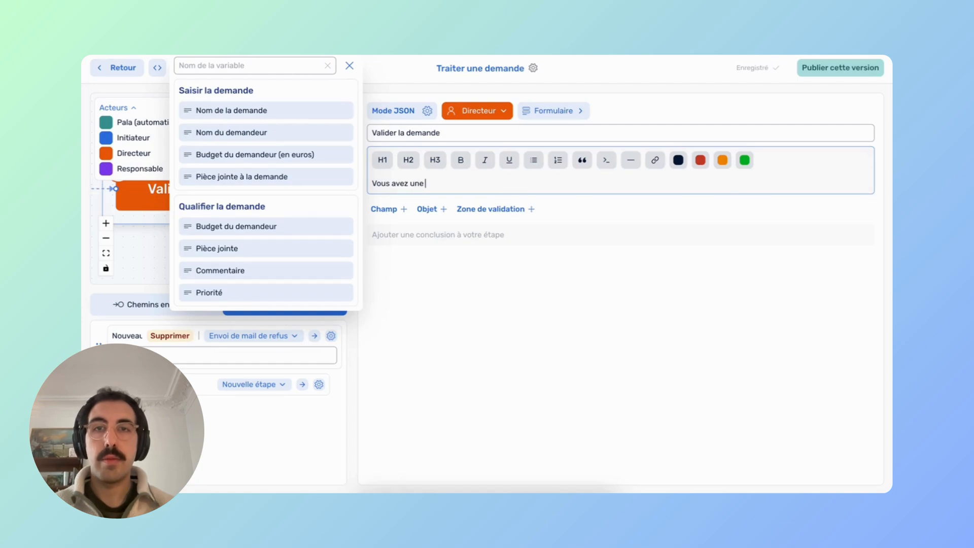
pyautogui.write(' nouvelle demande à valider')
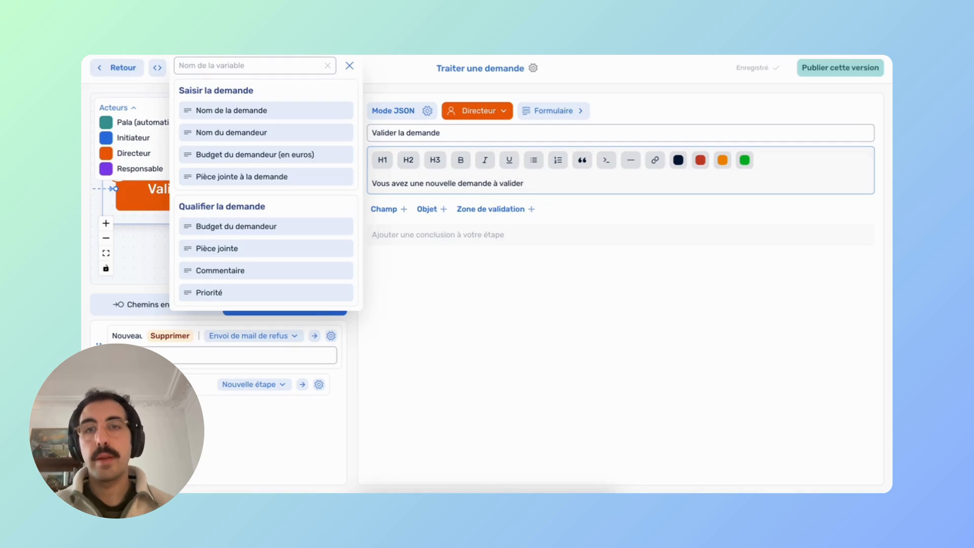
# Add Nom de la demande, Nom du demandeur and Budget lines, each with its inserted variable.
pyautogui.press('Return')
pyautogui.write('No')
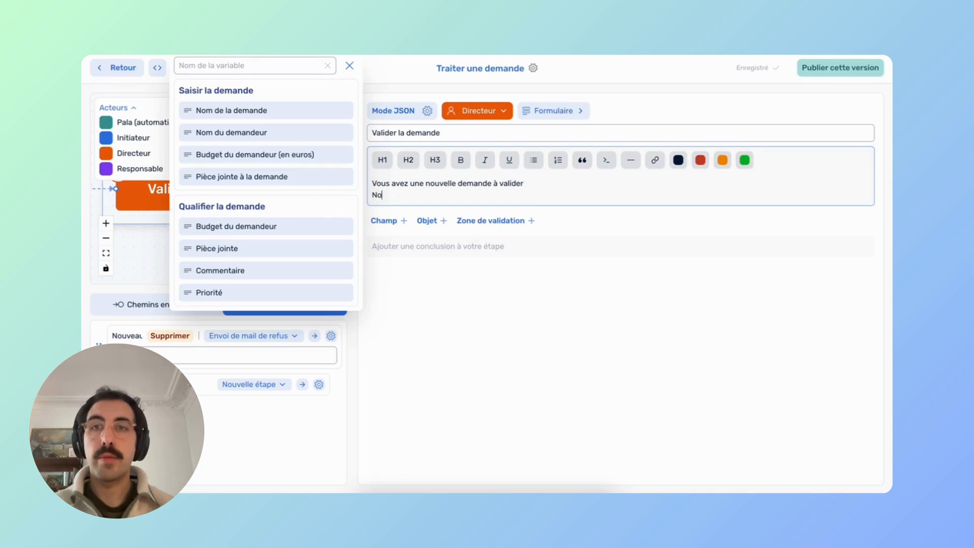
pyautogui.write('m de la deman')
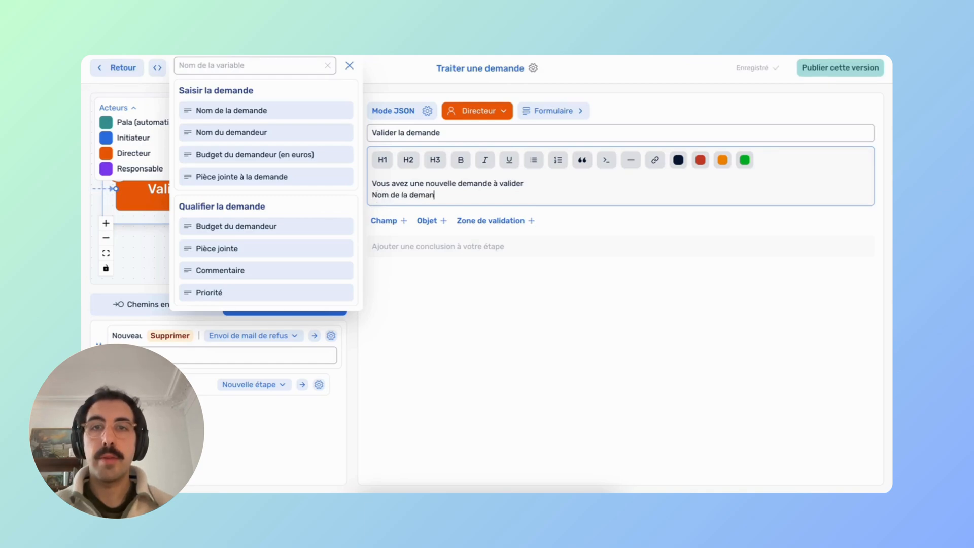
pyautogui.write('de :')
pyautogui.click(239, 116)
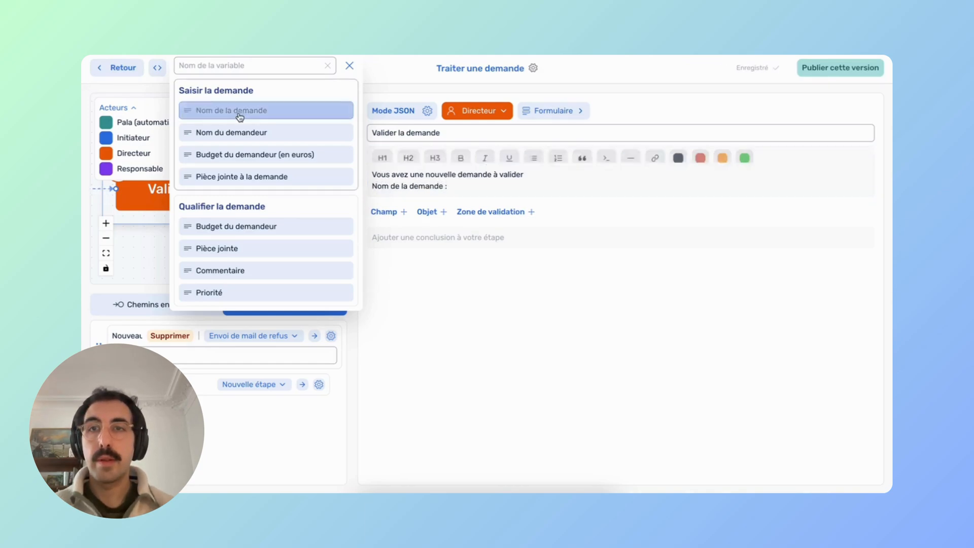
pyautogui.press('Return')
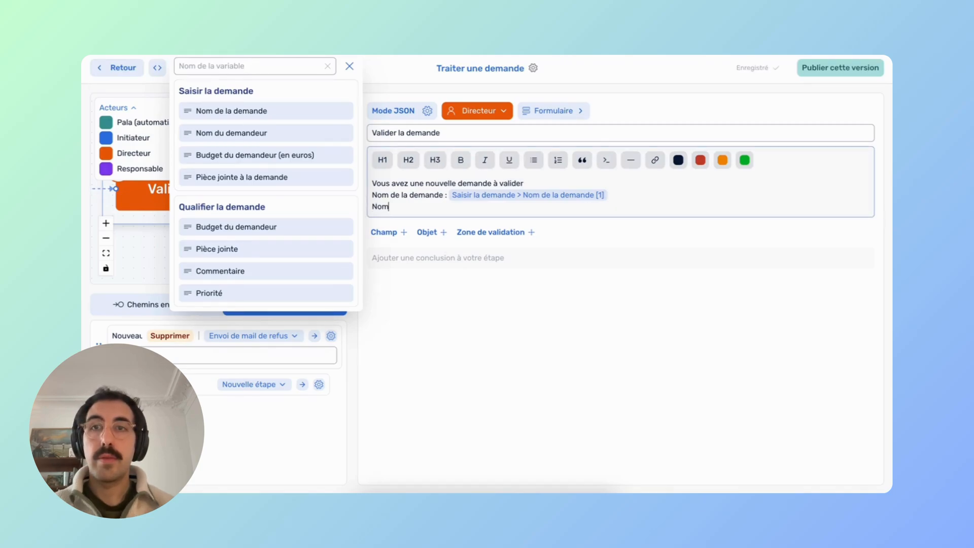
pyautogui.write('Nom du demandeur :')
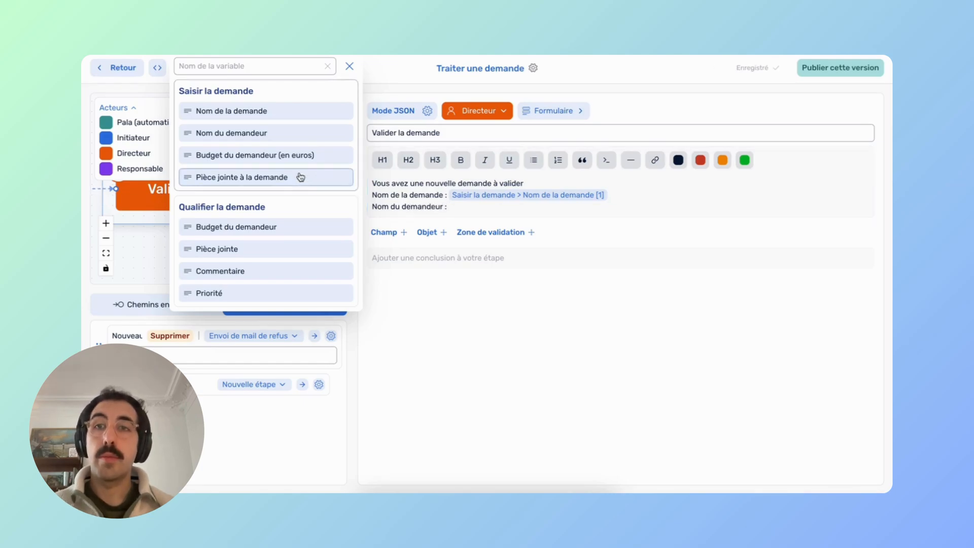
pyautogui.click(269, 134)
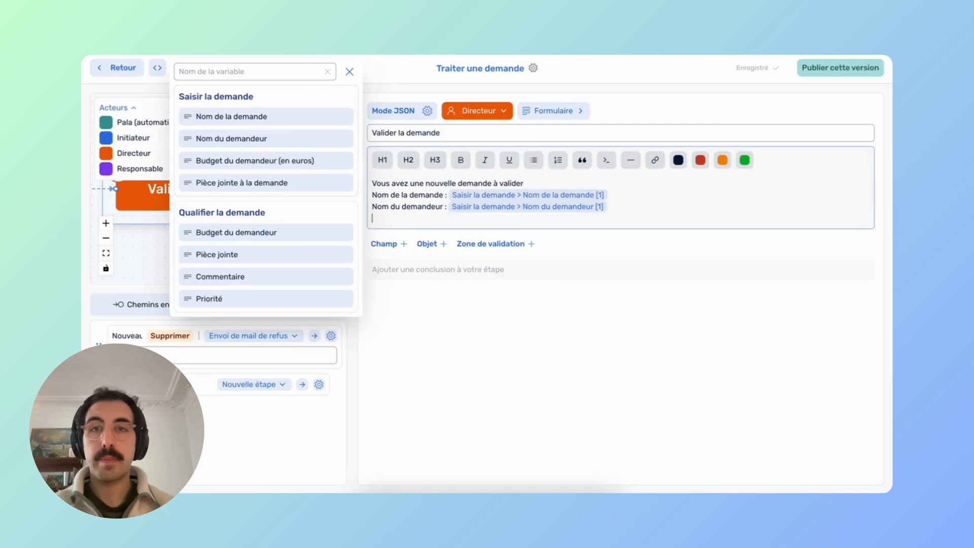
pyautogui.write('Budget')
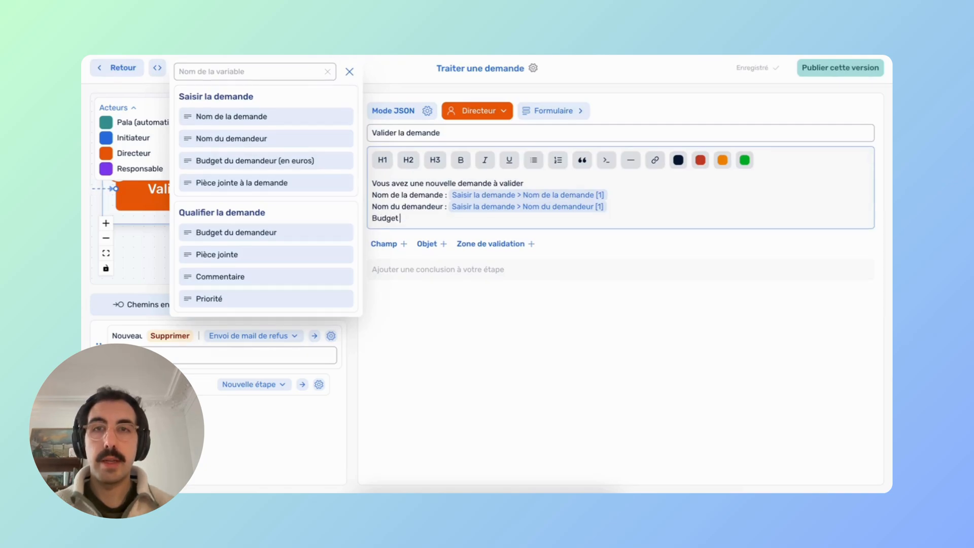
pyautogui.write(' de la demande :')
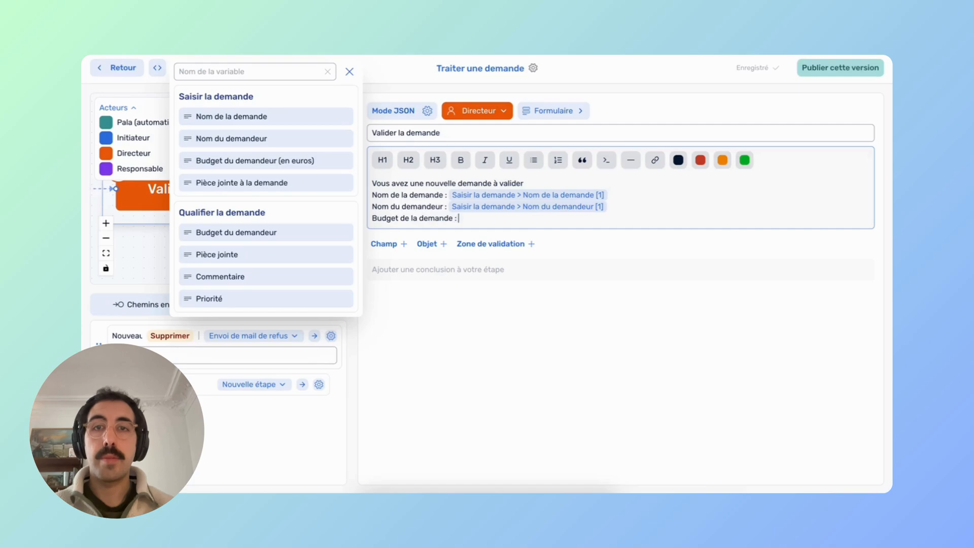
pyautogui.click(294, 161)
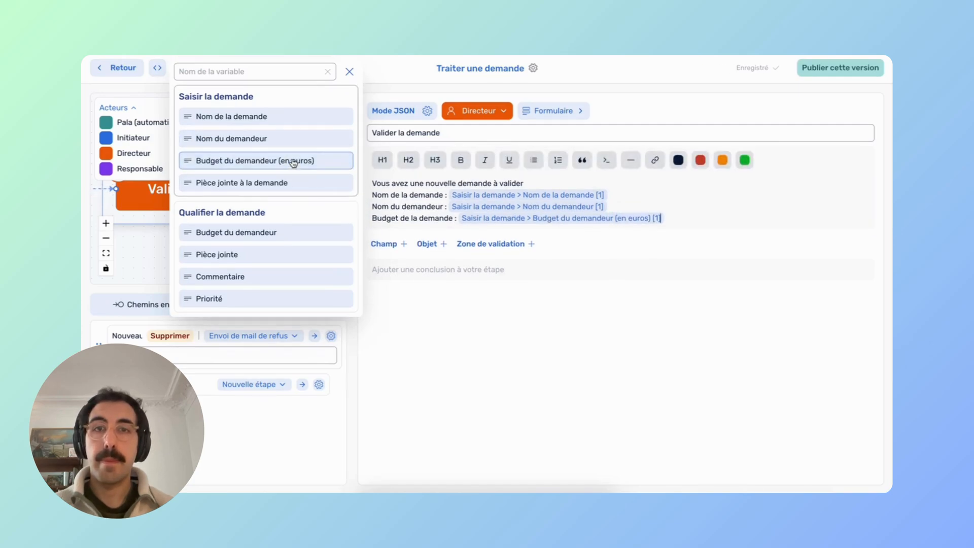
pyautogui.click(400, 244)
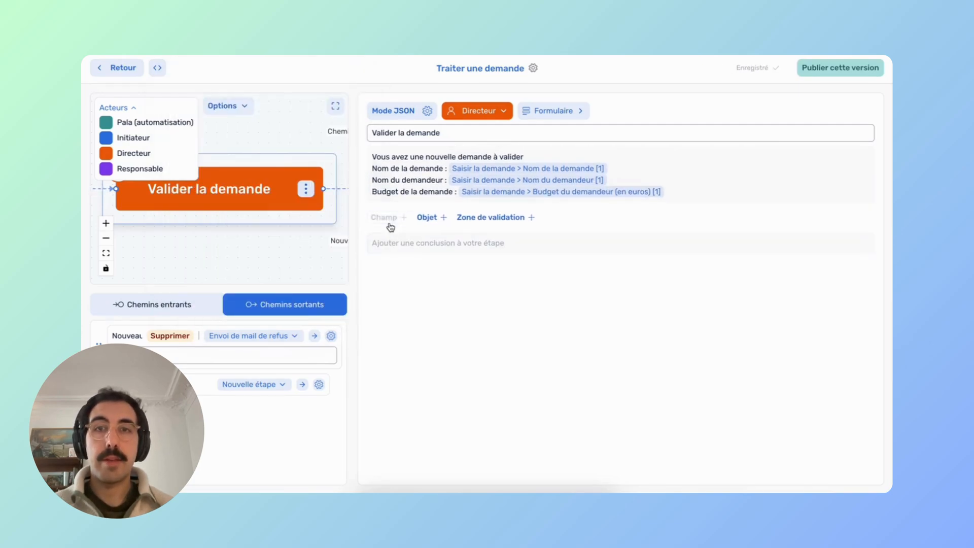
# Add a Fichier field named Pièce jointe, prefilled from Pièce jointe à la demande.
pyautogui.click(389, 225)
pyautogui.click(416, 226)
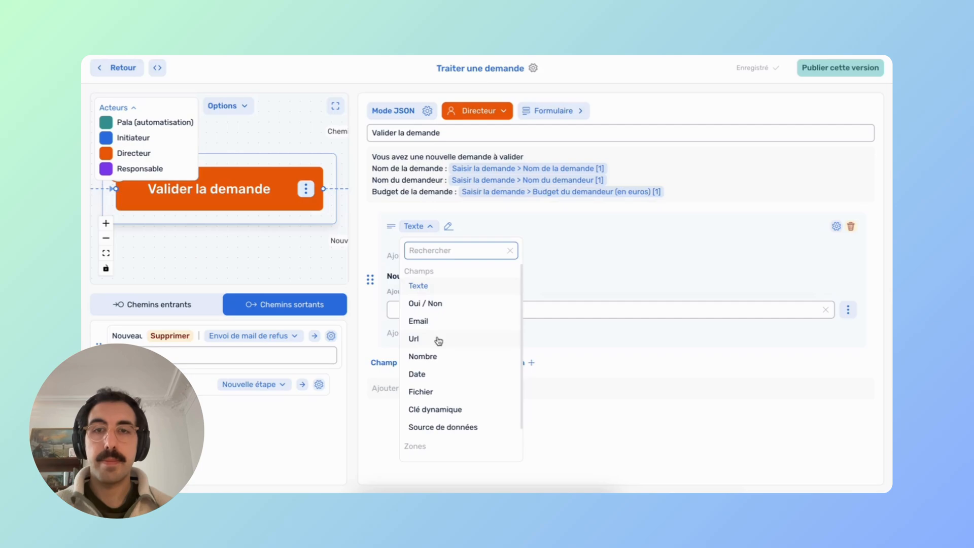
pyautogui.scroll(-1, 438, 341)
pyautogui.click(428, 355)
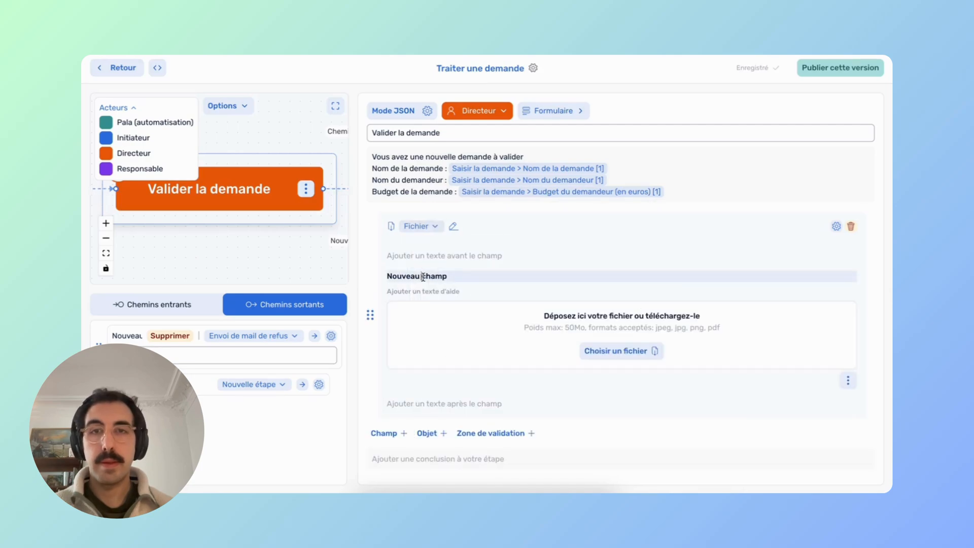
pyautogui.click(642, 276)
pyautogui.write('Pièce jointe')
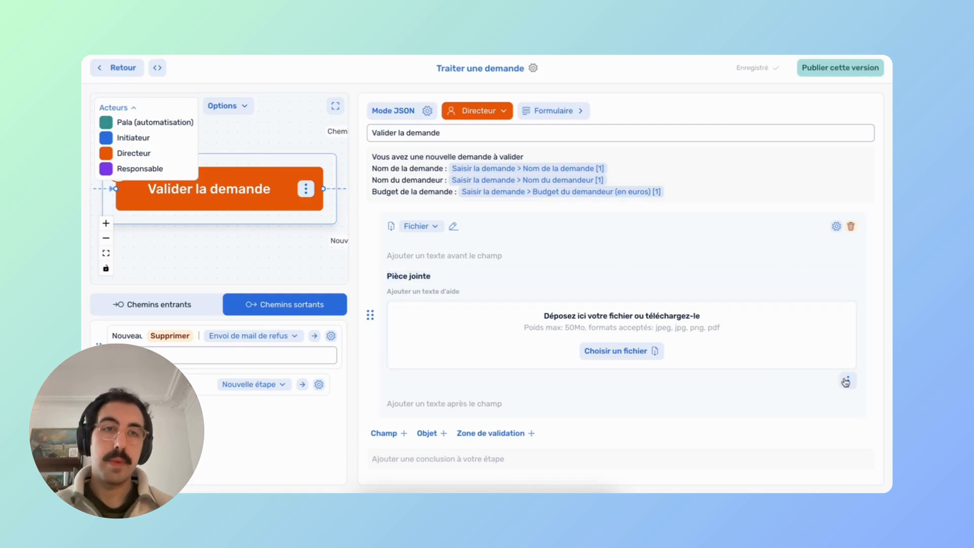
pyautogui.click(848, 381)
pyautogui.click(793, 430)
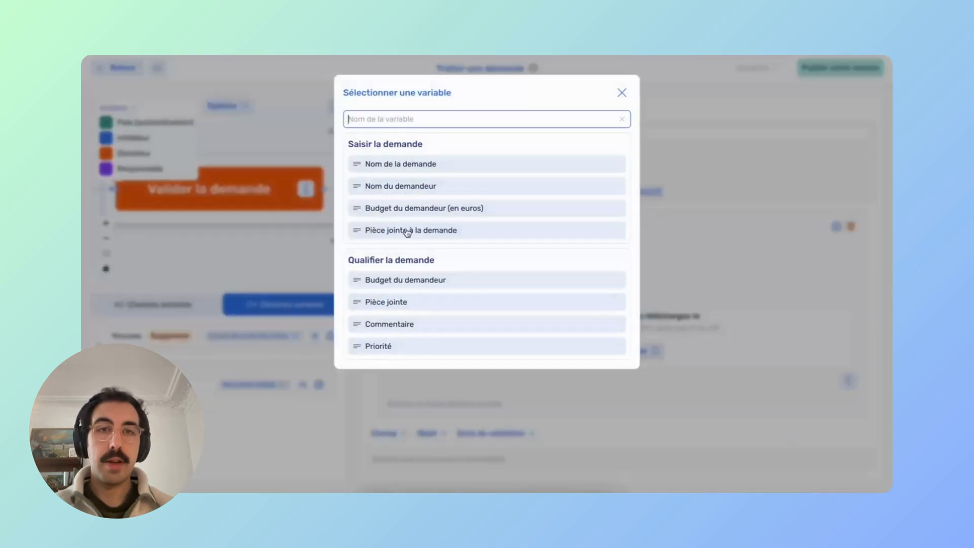
pyautogui.click(405, 233)
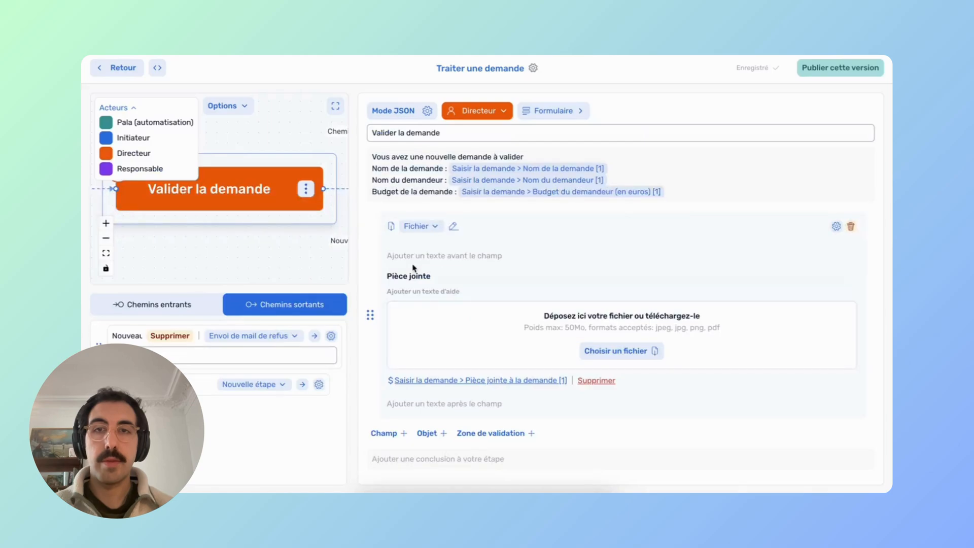
# Add another empty field below the Pièce jointe file field.
pyautogui.click(385, 432)
pyautogui.scroll(2, 391, 433)
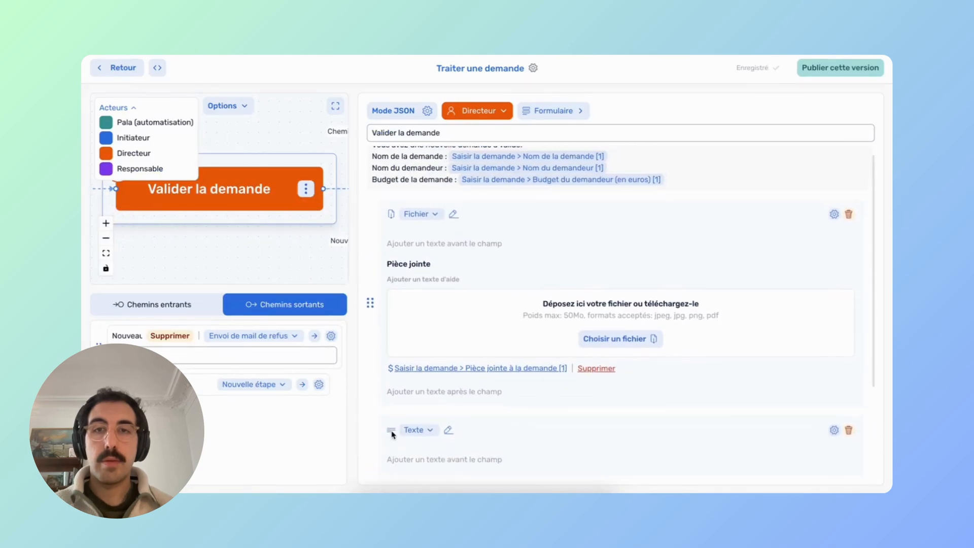
pyautogui.click(683, 191)
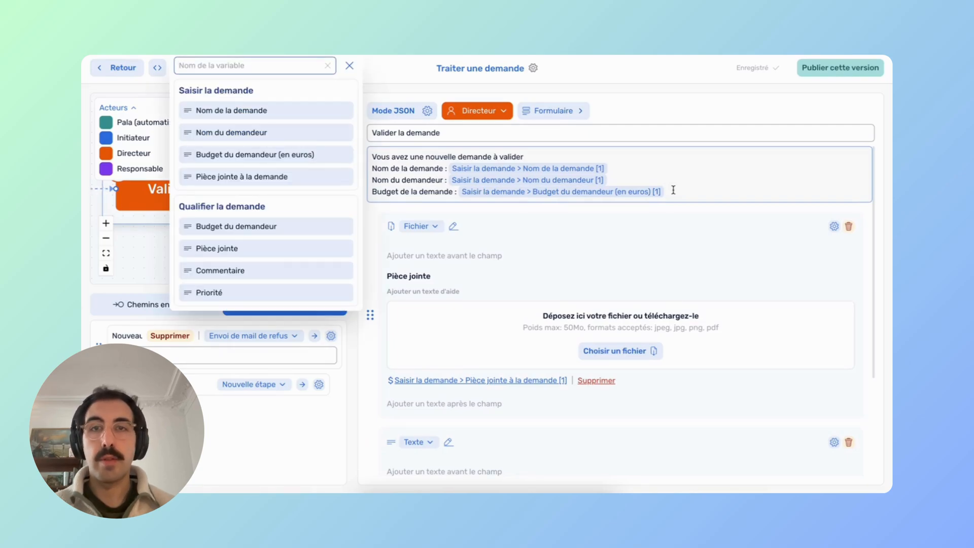
# Add lines 'Commentaire de l'initiateur :' and 'Priorité de la demande :' with their Commentaire and Priorité variables.
pyautogui.press('Return')
pyautogui.write('Commentaire')
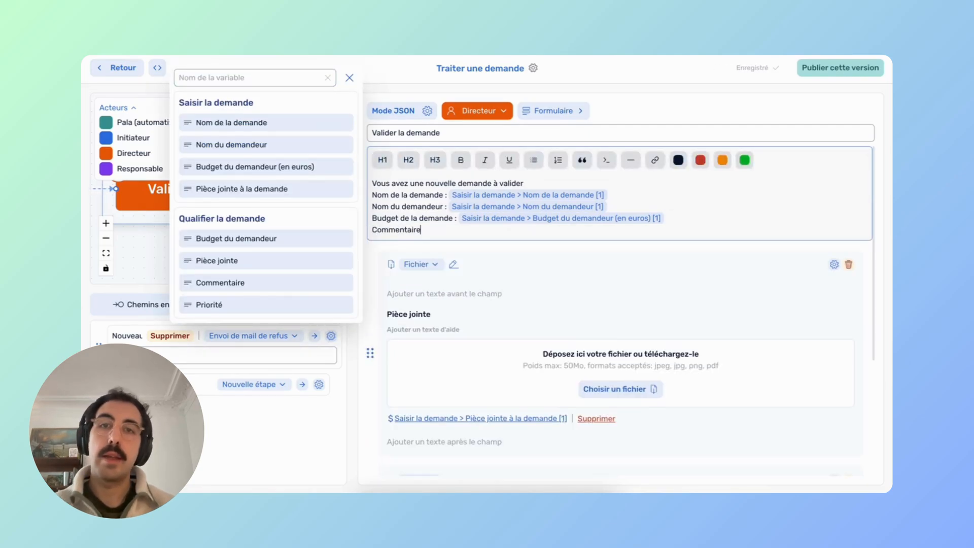
pyautogui.write(" de l'initiateur :")
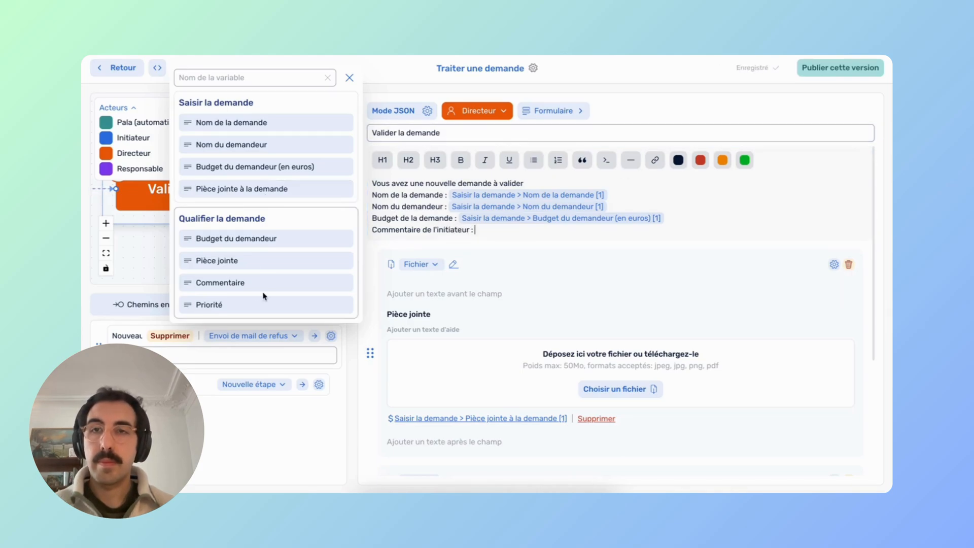
pyautogui.click(246, 284)
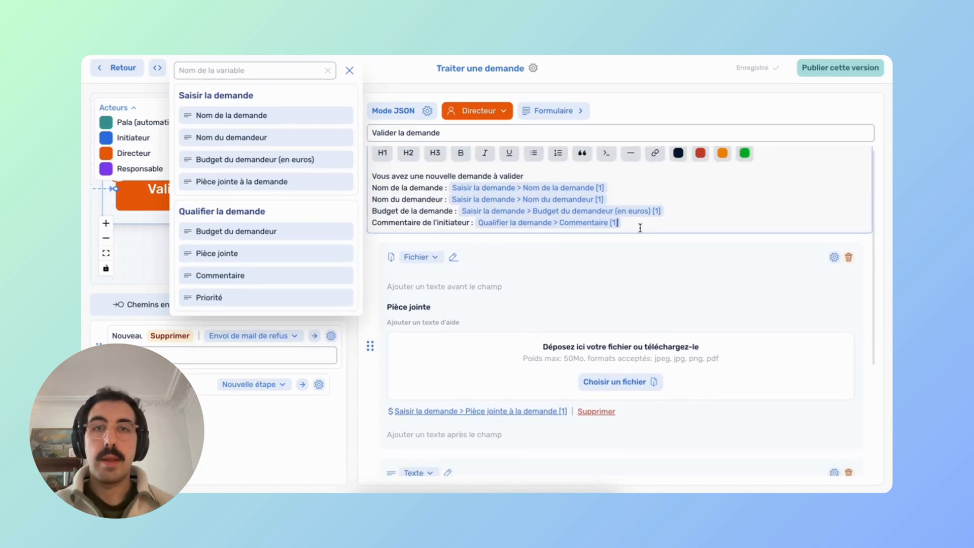
pyautogui.press('Return')
pyautogui.write('Pri')
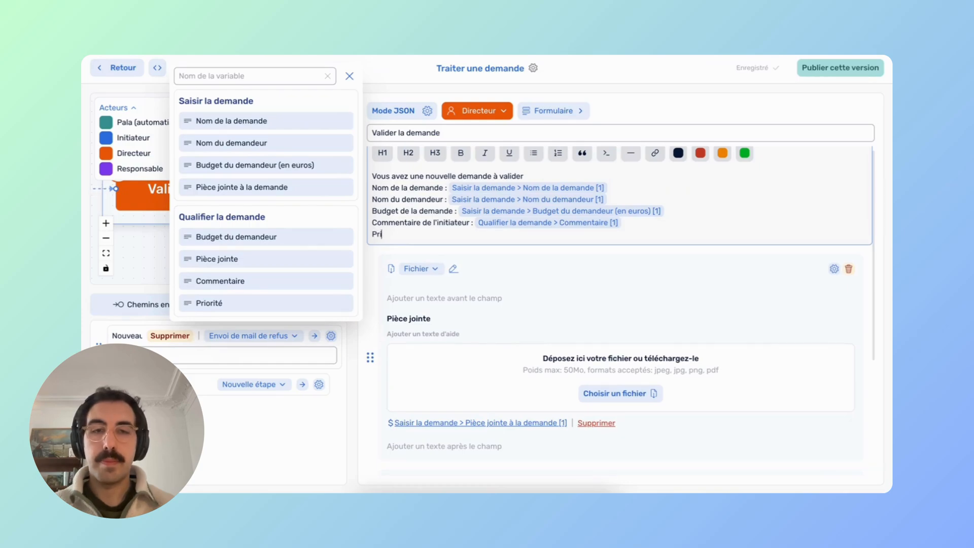
pyautogui.write('orité de ')
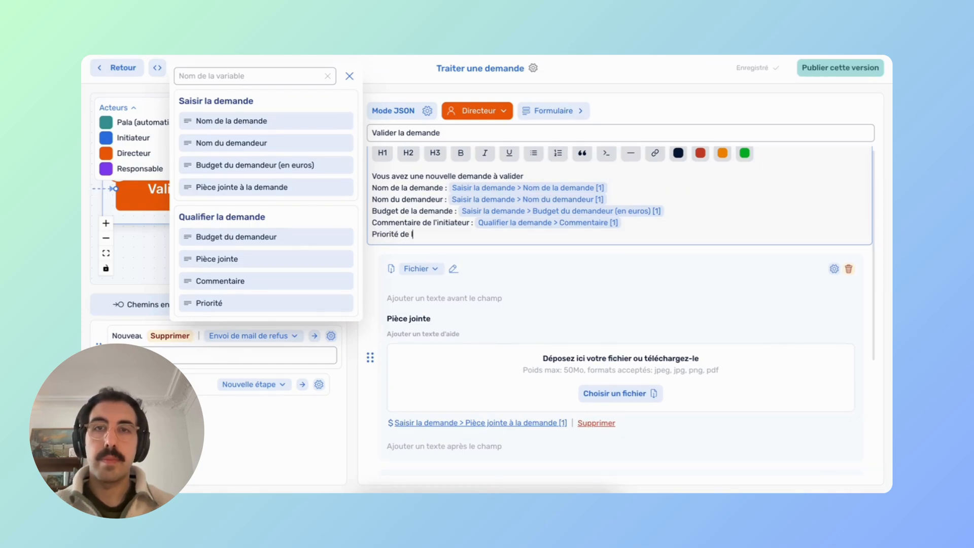
pyautogui.write('la demande :')
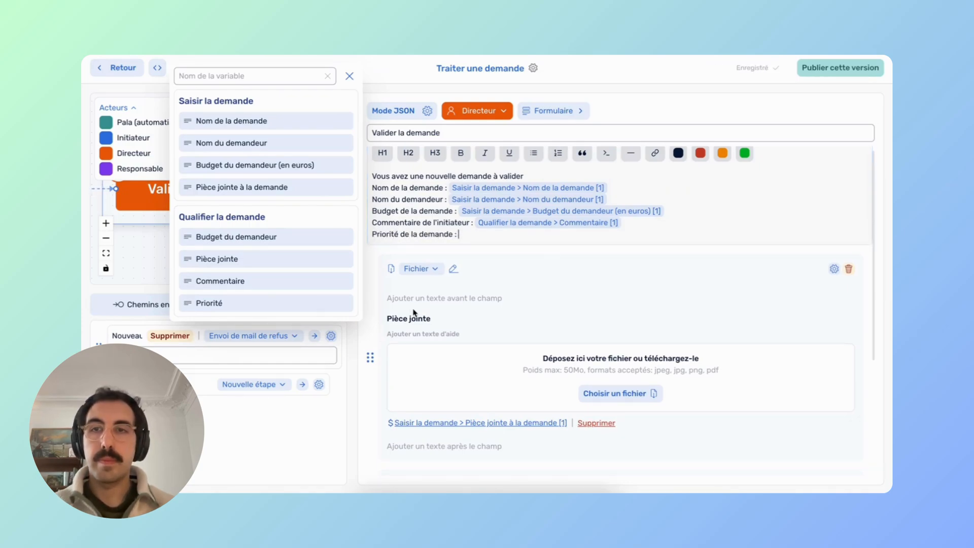
pyautogui.click(304, 304)
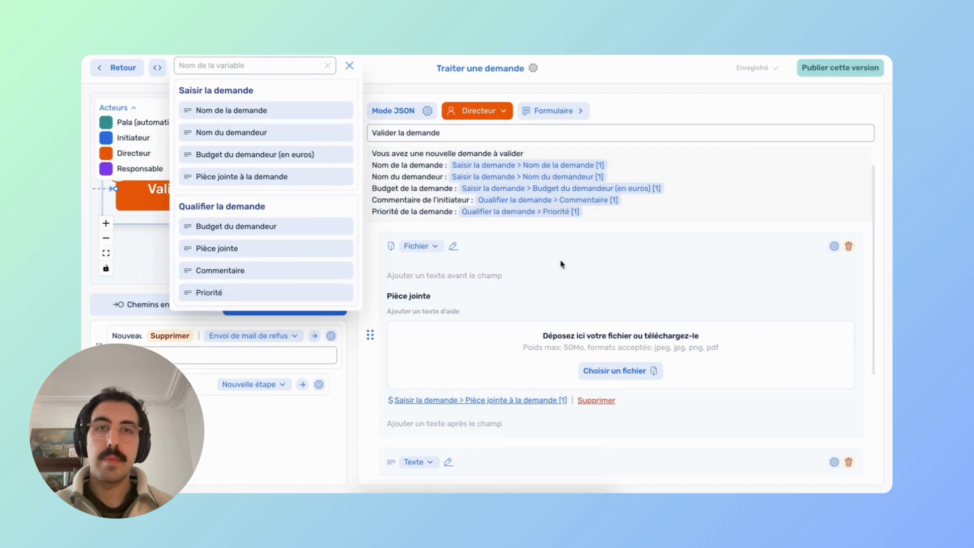
# Make the new field an Oui / Non field labelled 'Demande validée', then add another text field.
pyautogui.click(350, 65)
pyautogui.scroll(-3, 427, 303)
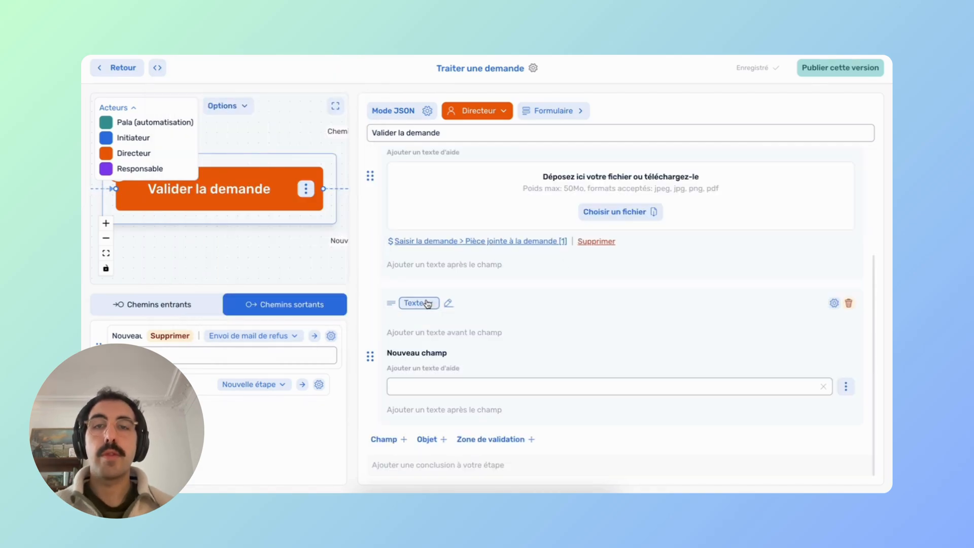
pyautogui.click(427, 303)
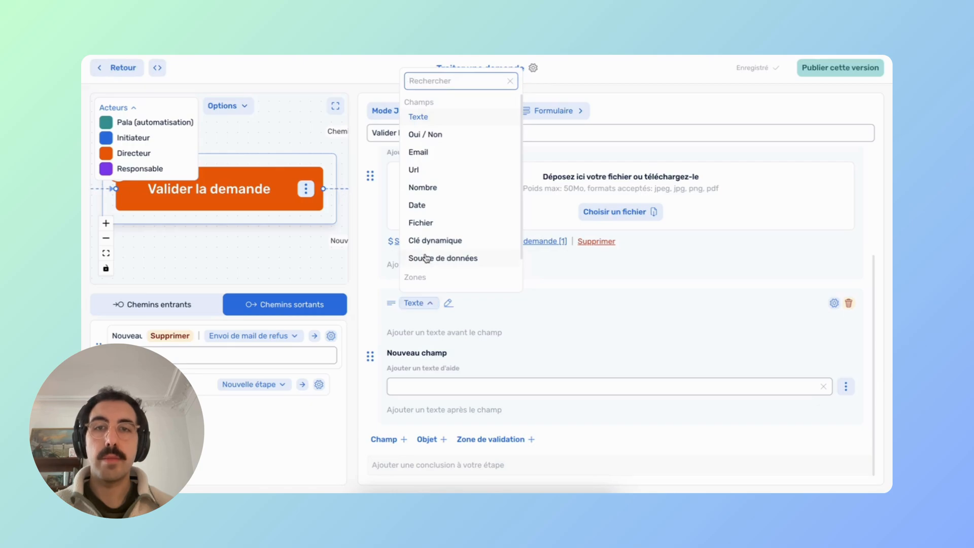
pyautogui.click(422, 135)
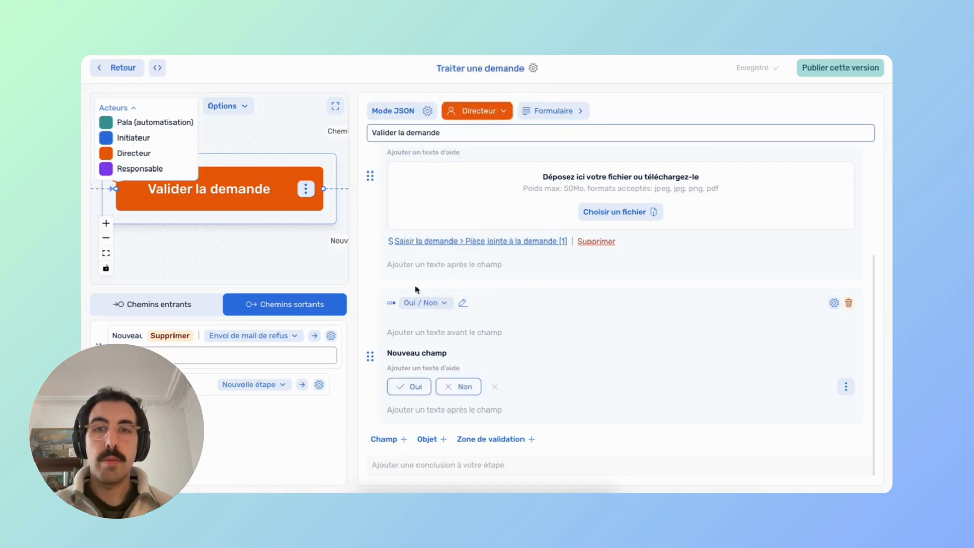
pyautogui.tripleClick(409, 353)
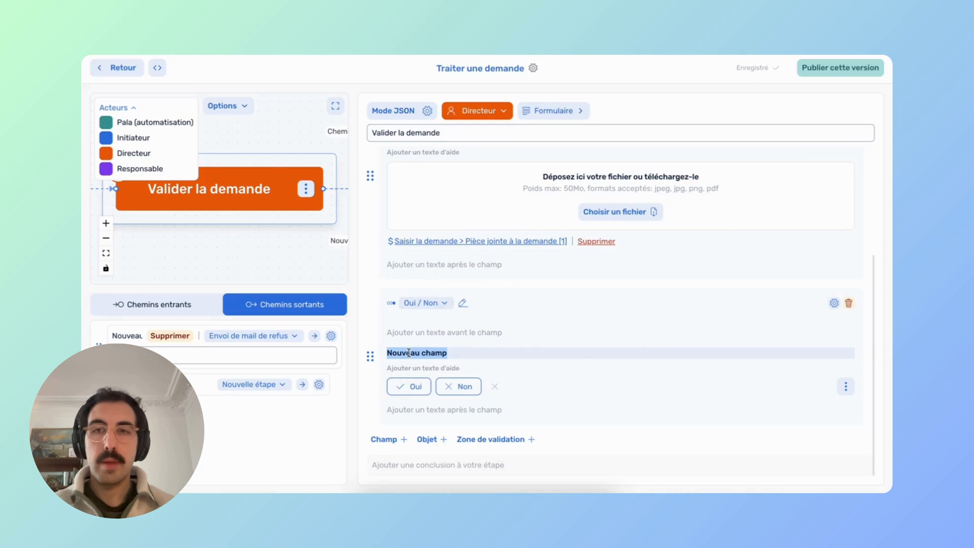
pyautogui.write('Demande validée')
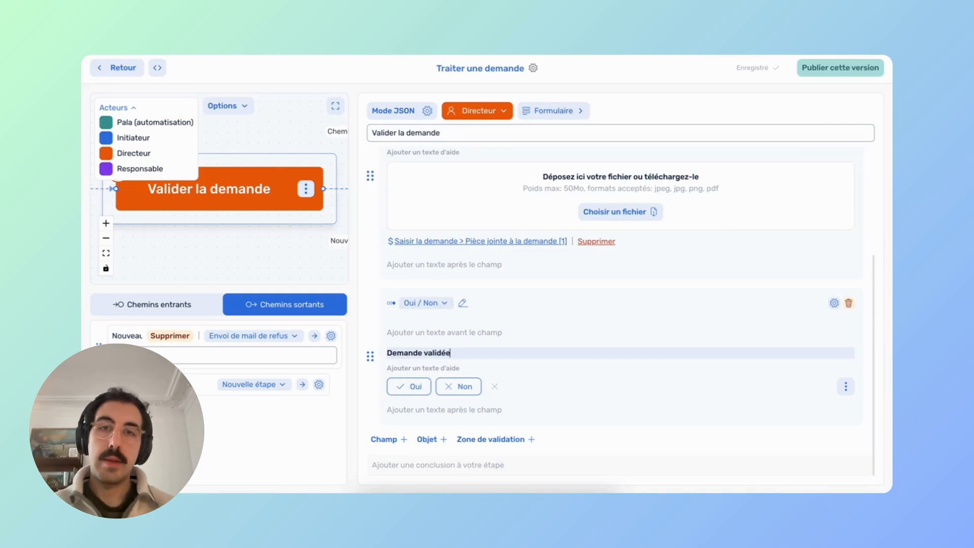
pyautogui.click(410, 416)
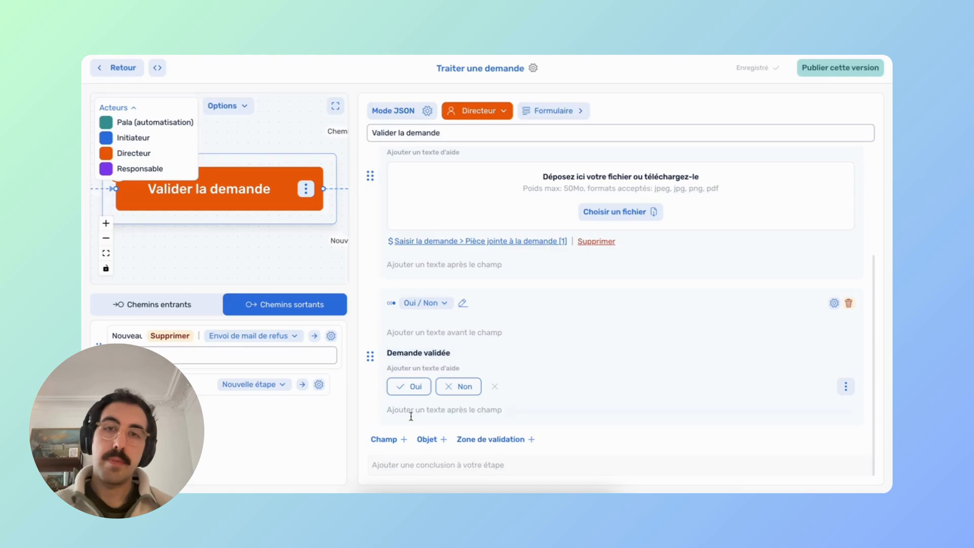
pyautogui.click(395, 441)
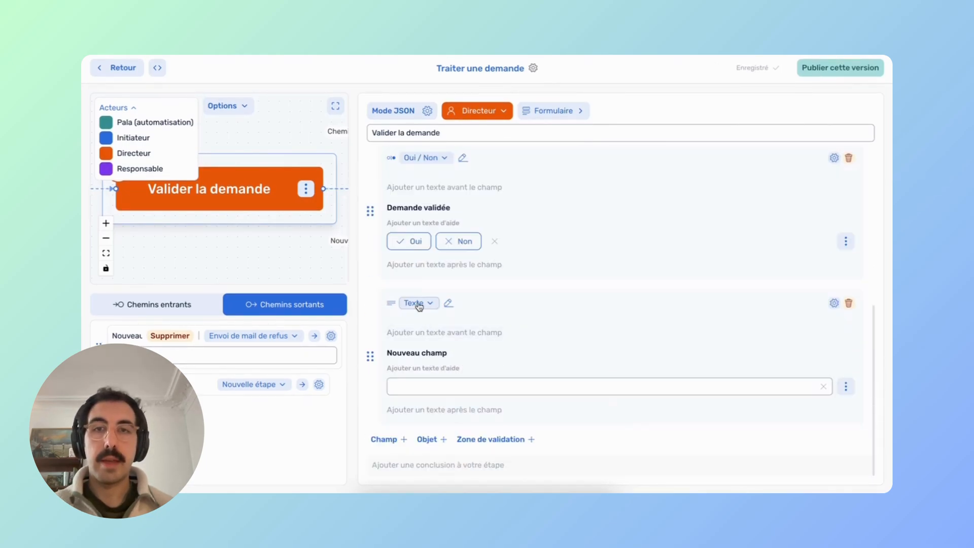
# Make the new text field optional and label it 'Commentaire si refus'.
pyautogui.click(834, 303)
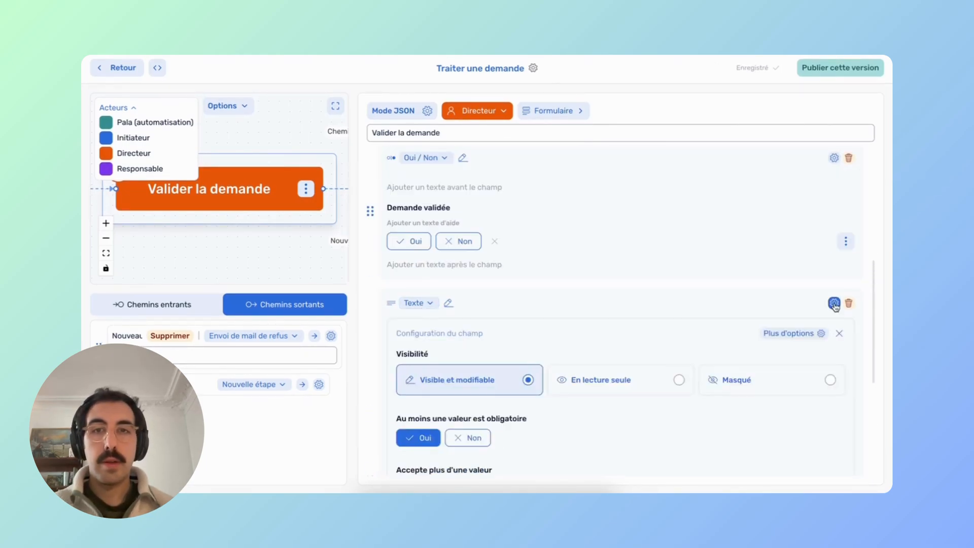
pyautogui.click(472, 278)
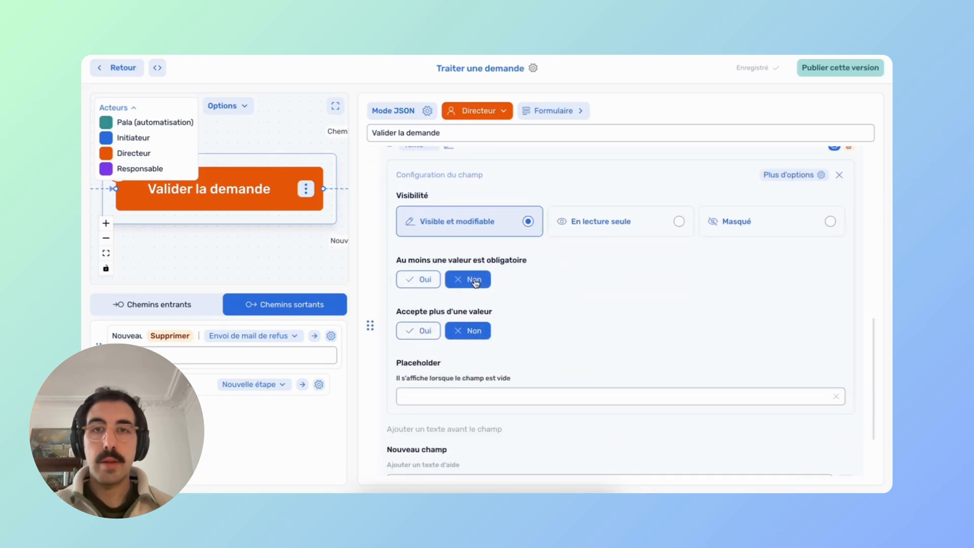
pyautogui.scroll(-3, 475, 282)
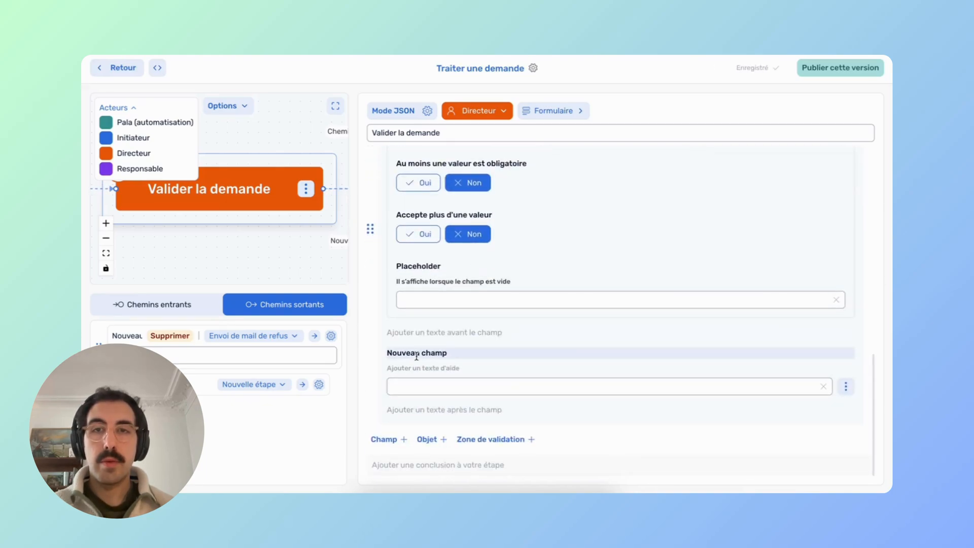
pyautogui.tripleClick(416, 354)
pyautogui.write('Commentaire si refu')
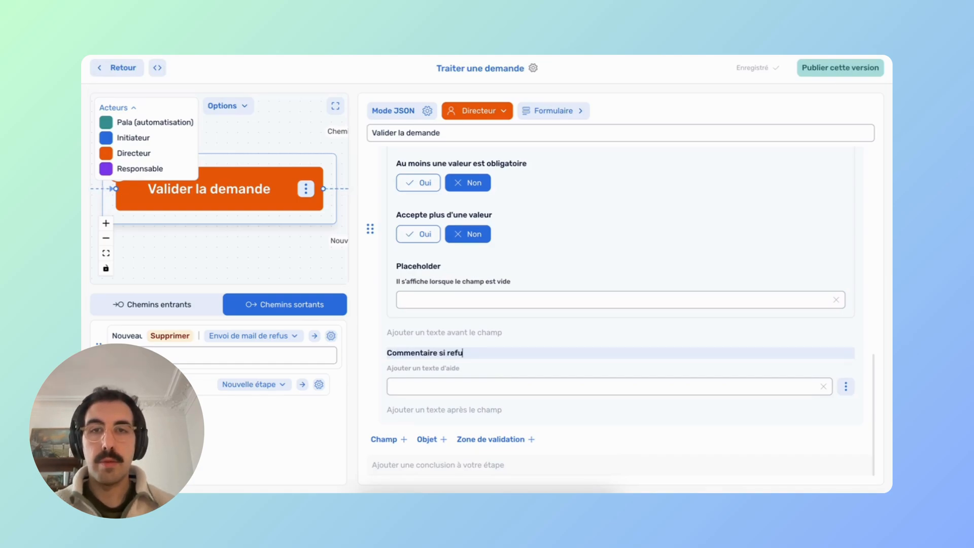
pyautogui.write('s')
pyautogui.press('Return')
pyautogui.scroll(2, 700, 242)
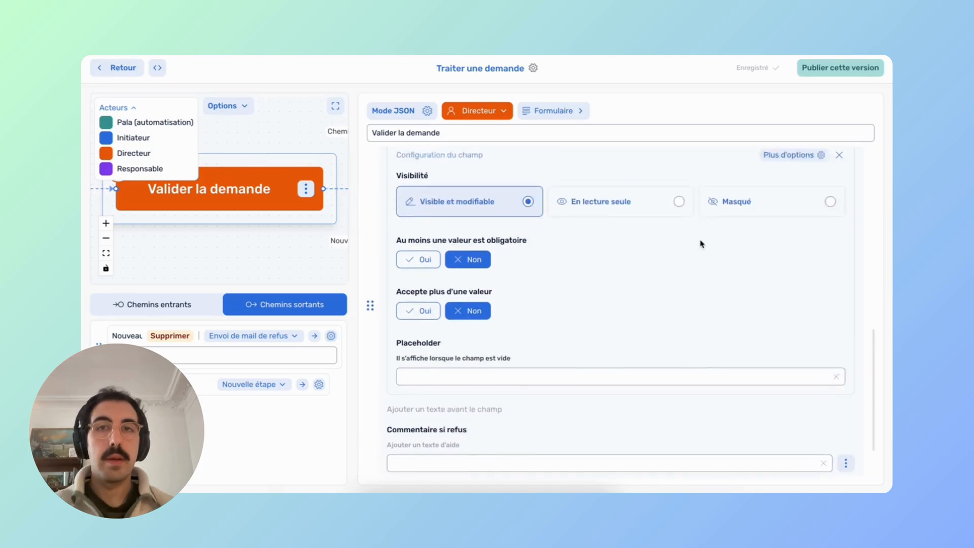
# Rename the Valider la demande paths: 'Chemin par défaut' to Validée, 'Nouveau chemin' to Refusée.
pyautogui.click(336, 106)
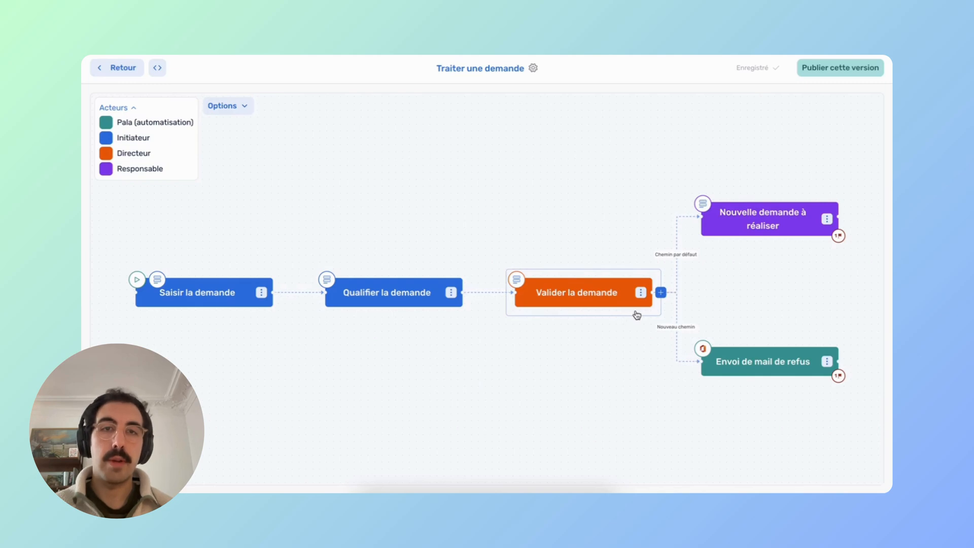
pyautogui.click(637, 315)
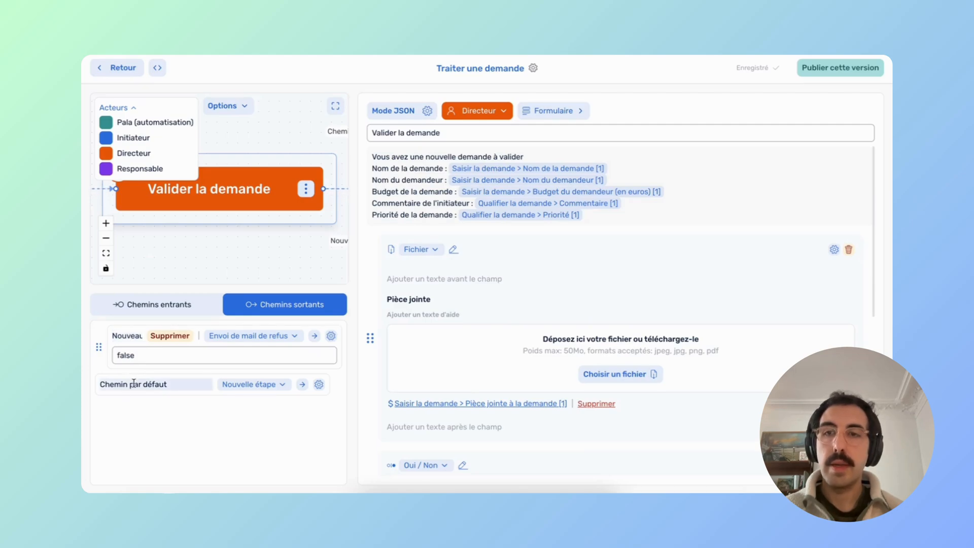
pyautogui.click(335, 106)
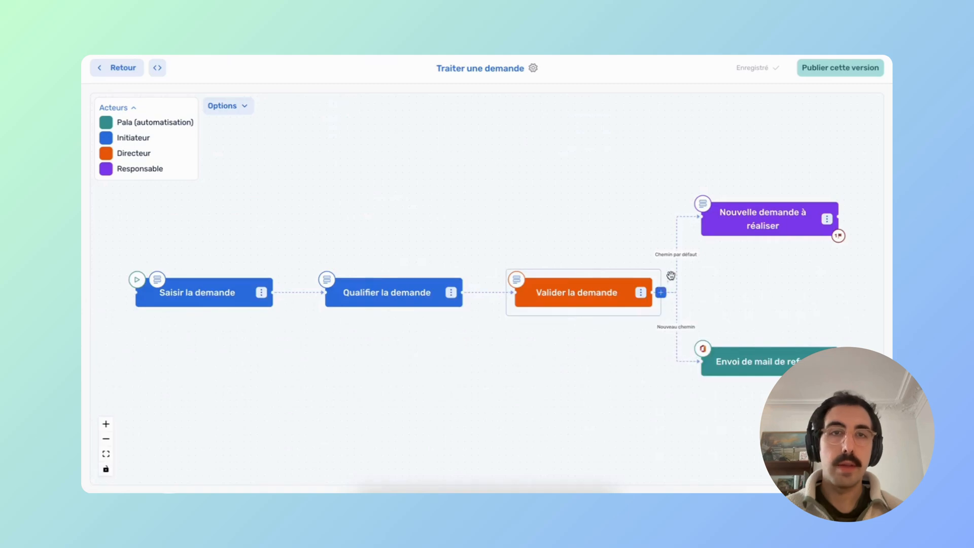
pyautogui.click(607, 279)
pyautogui.tripleClick(130, 384)
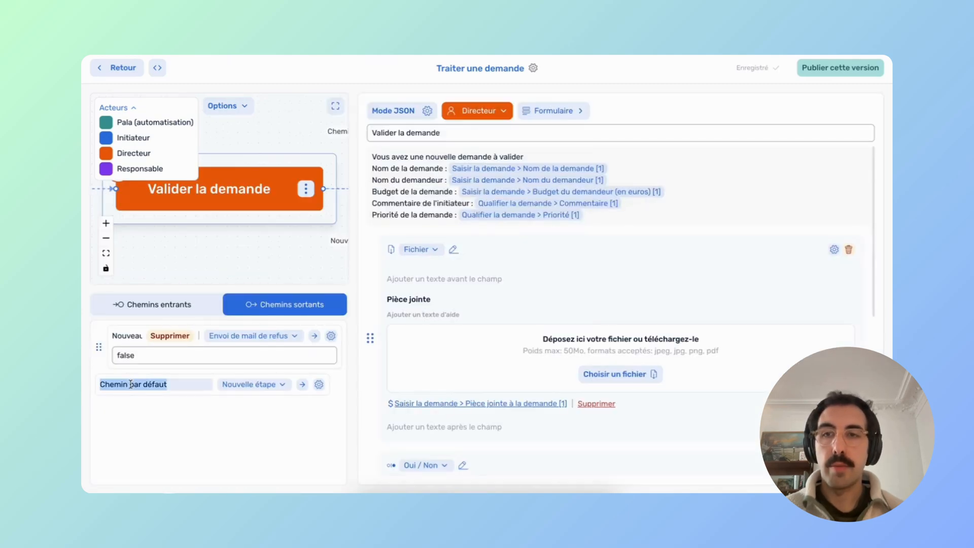
pyautogui.write('Validée')
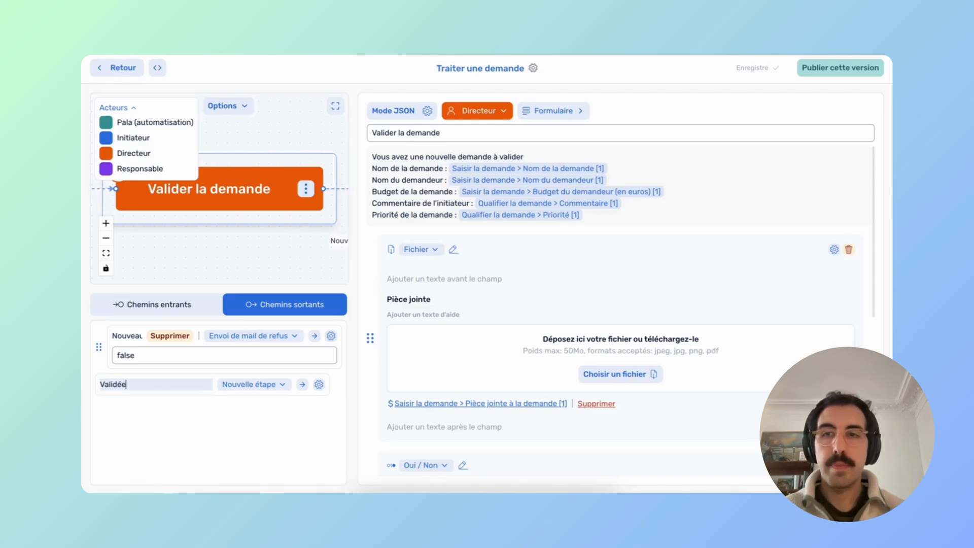
pyautogui.tripleClick(125, 336)
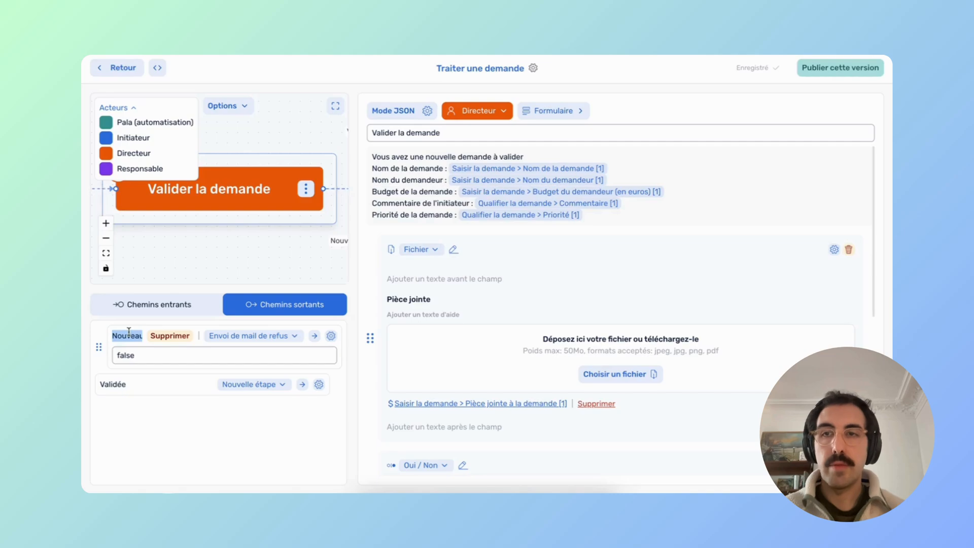
pyautogui.write('Refusé')
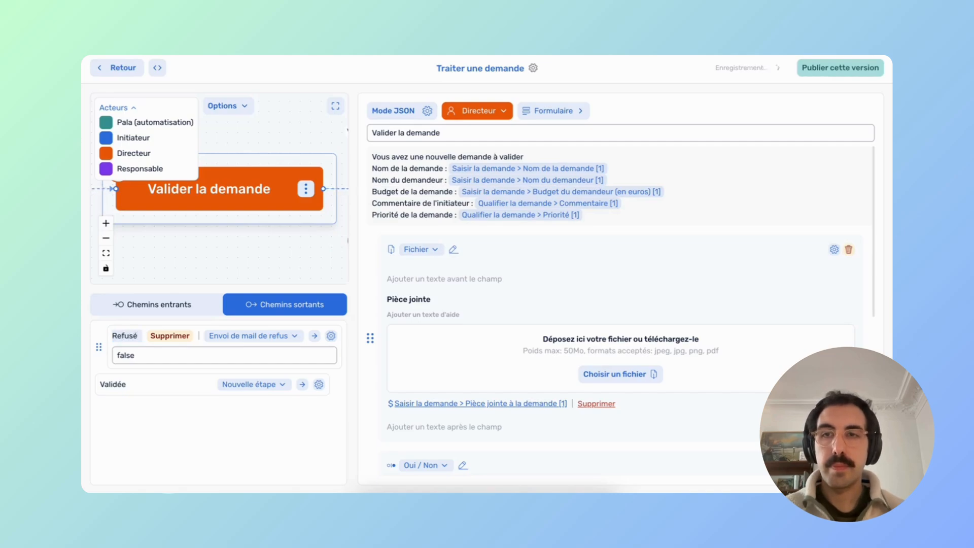
pyautogui.write('e')
pyautogui.click(335, 106)
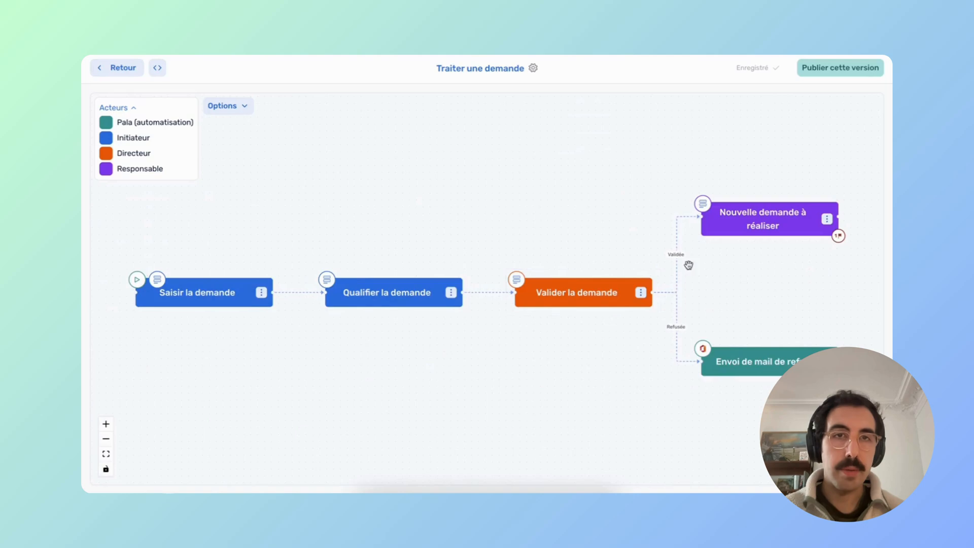
# Replace the Refusée path condition with Valider la demande > Demande validée = false.
pyautogui.scroll(5, 694, 277)
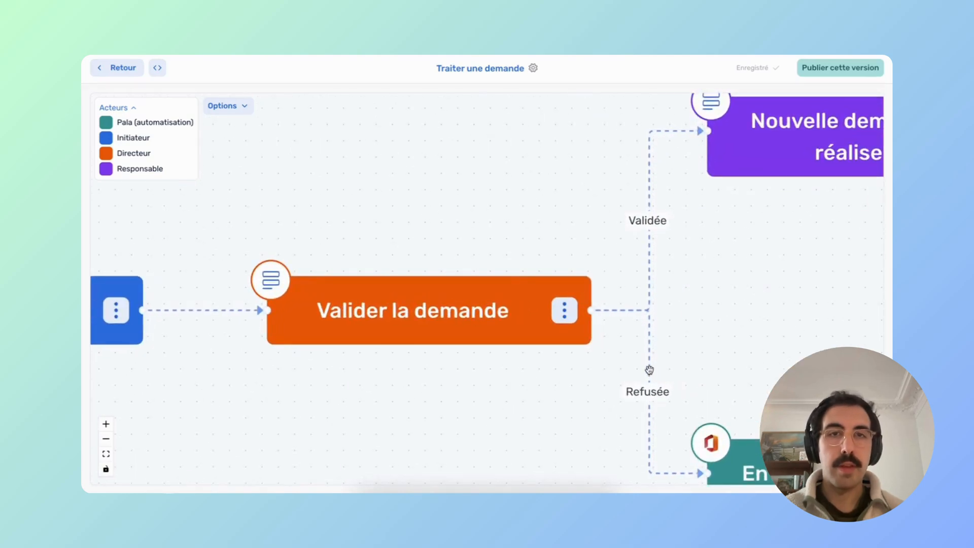
pyautogui.click(573, 268)
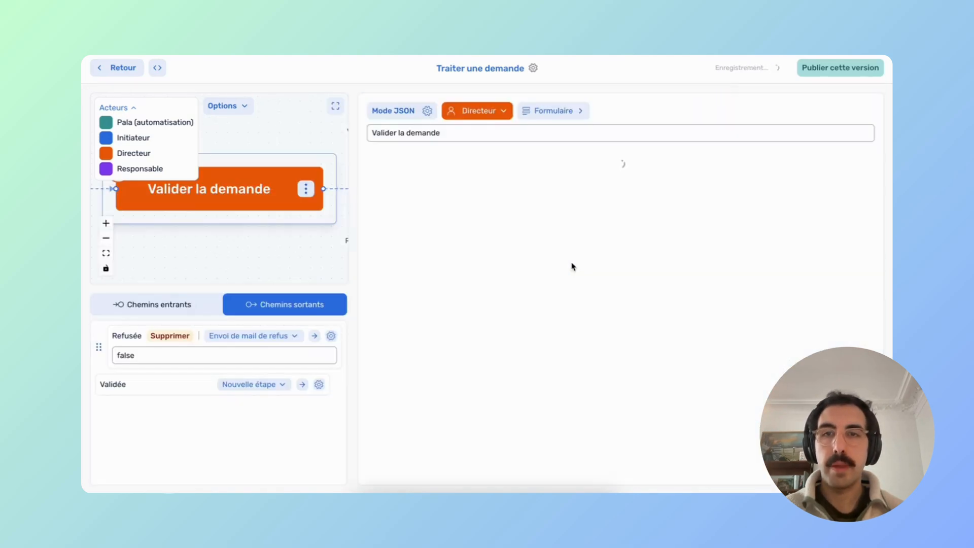
pyautogui.scroll(-6, 428, 388)
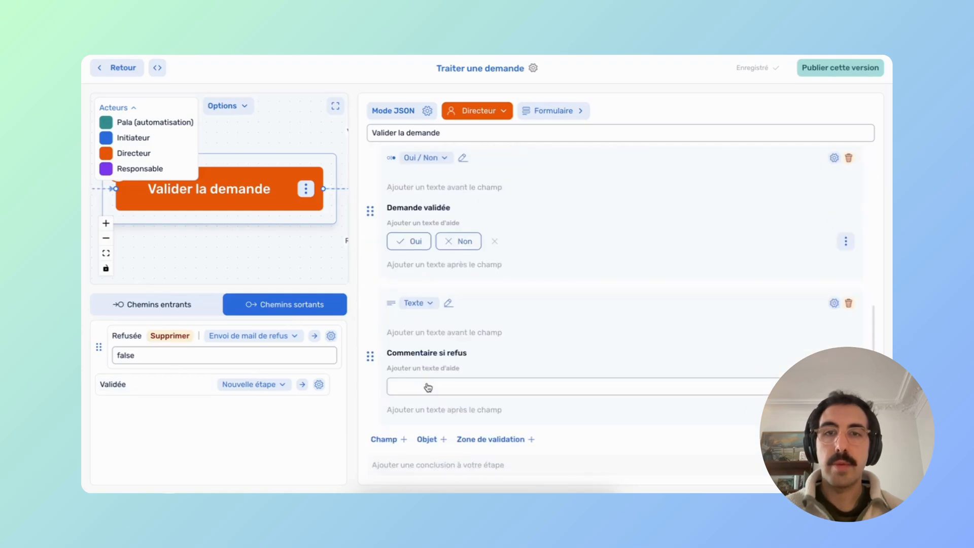
pyautogui.scroll(1, 398, 313)
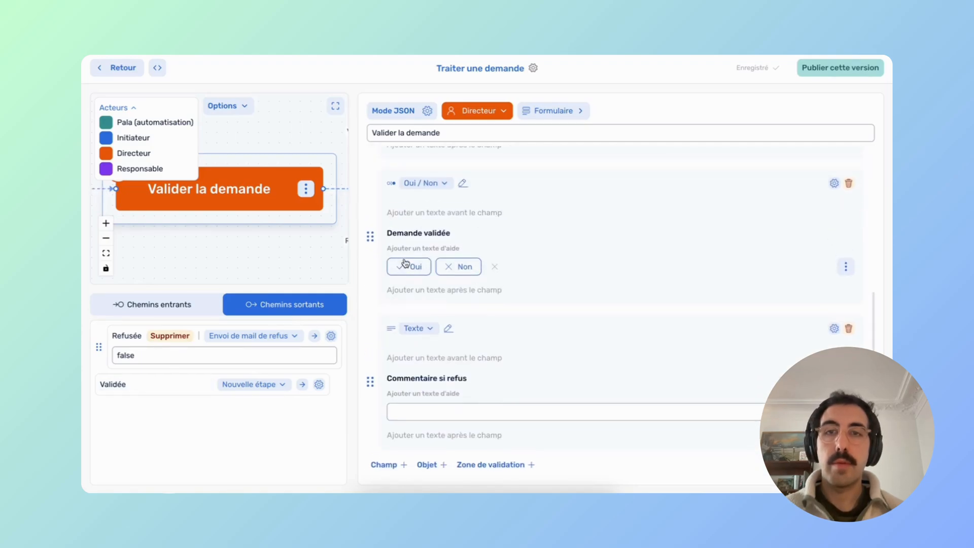
pyautogui.click(191, 355)
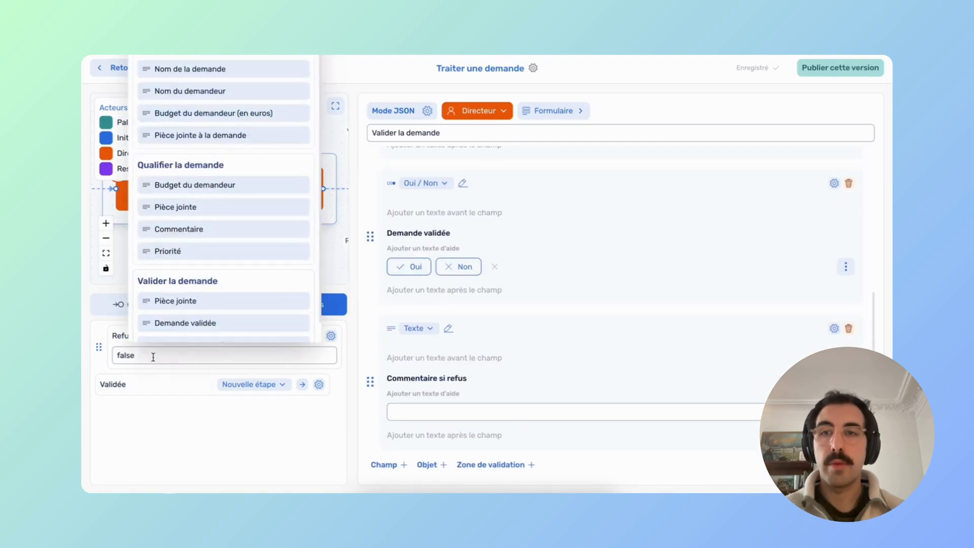
pyautogui.press('BackSpace')
pyautogui.press('BackSpace')
pyautogui.press('BackSpace')
pyautogui.press('BackSpace')
pyautogui.press('BackSpace')
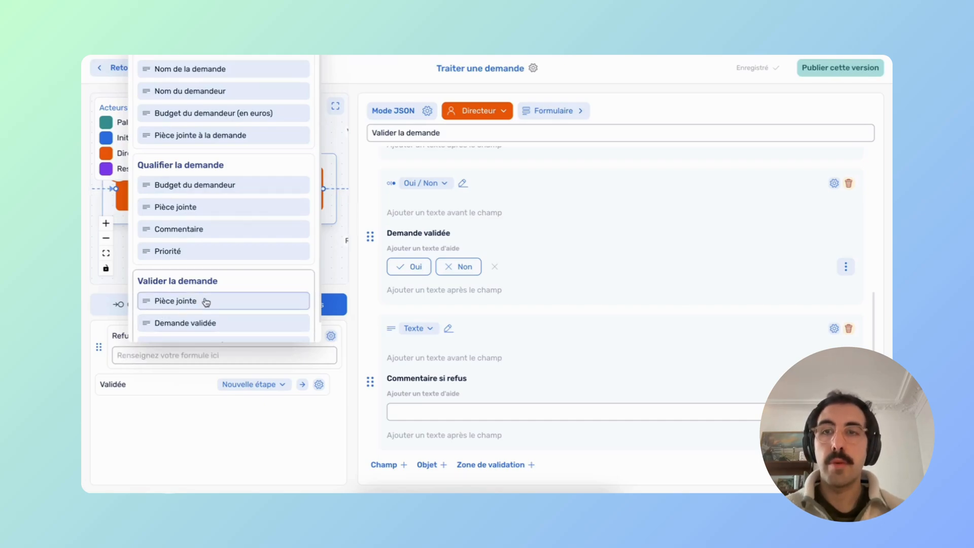
pyautogui.scroll(-1, 206, 303)
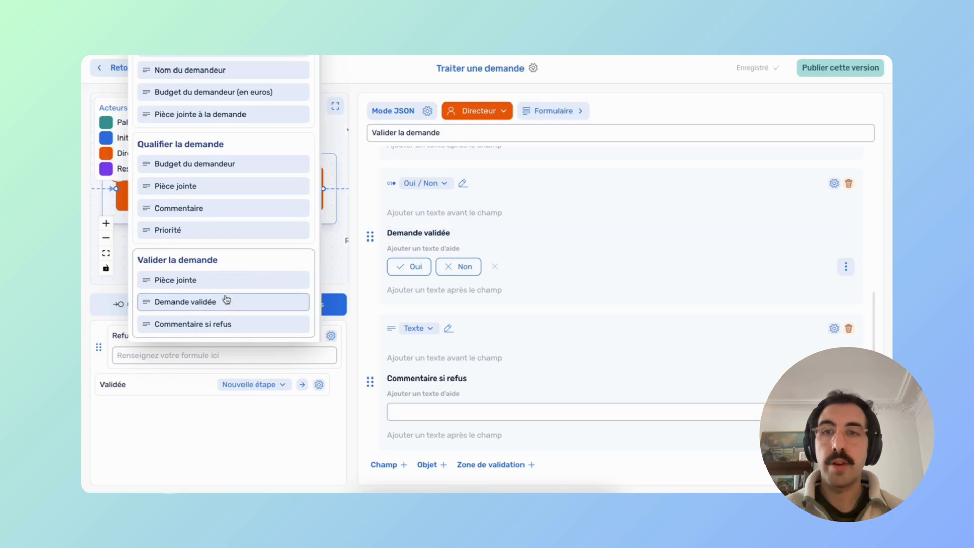
pyautogui.click(197, 303)
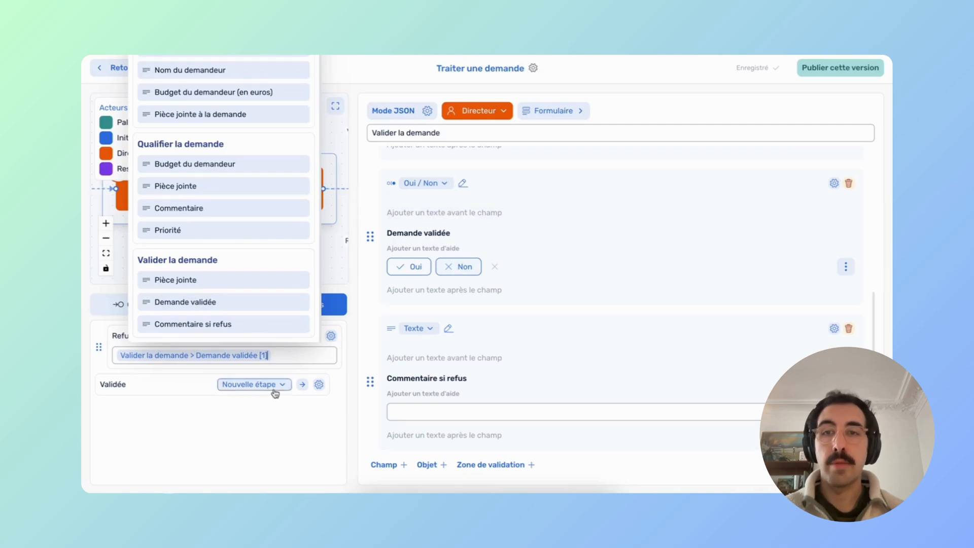
pyautogui.write('= false')
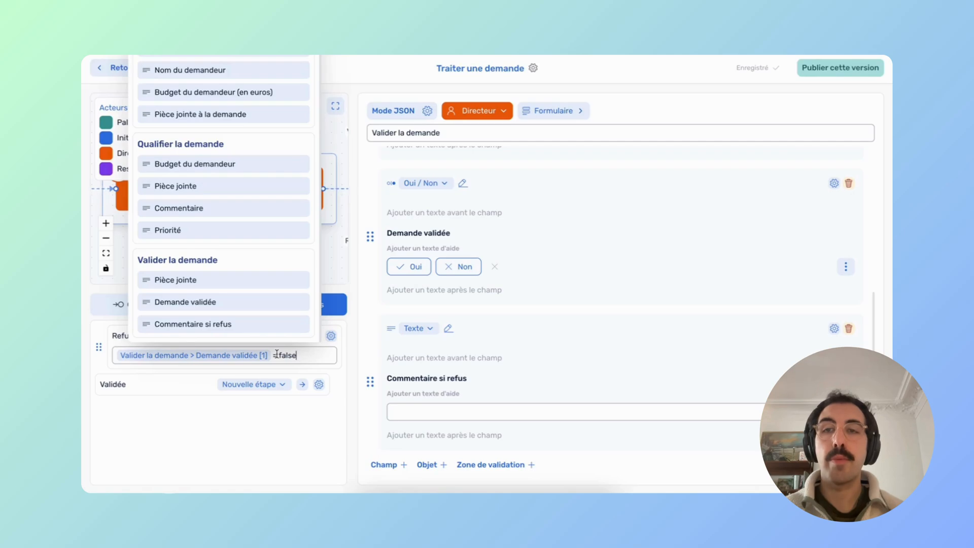
pyautogui.click(348, 360)
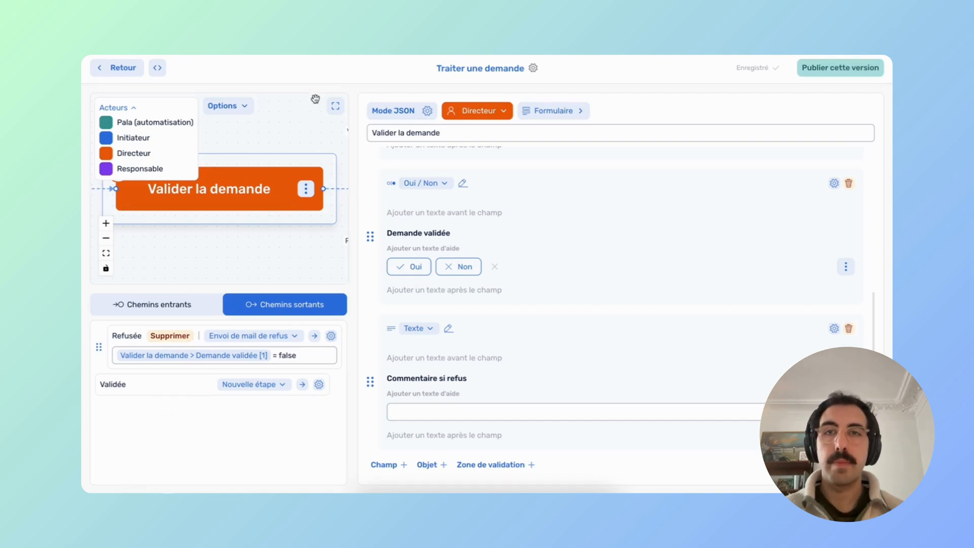
pyautogui.click(335, 108)
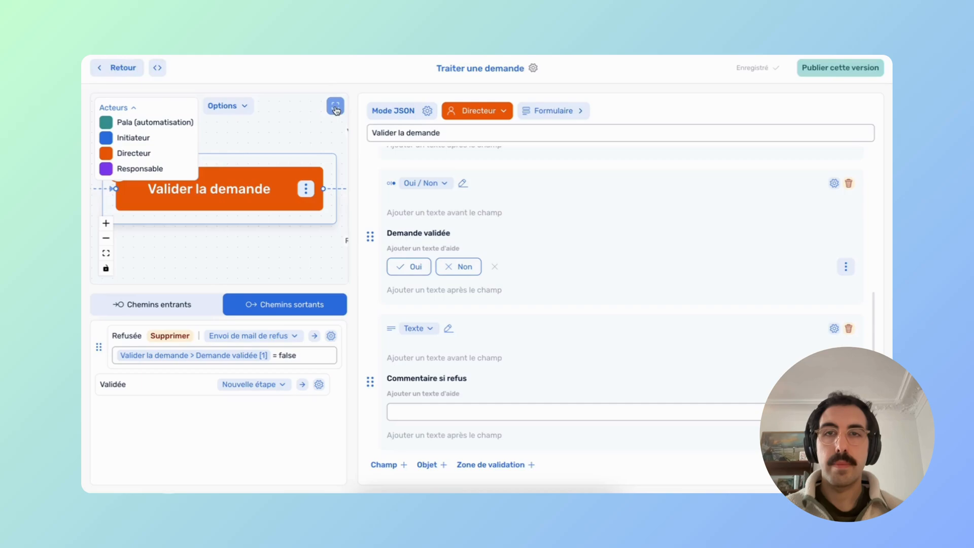
# Write the Nouvelle demande à réaliser introduction 'Vous devez traiter cette demande :' with request name pour requester name.
pyautogui.moveTo(720, 270); pyautogui.dragTo(544, 277)
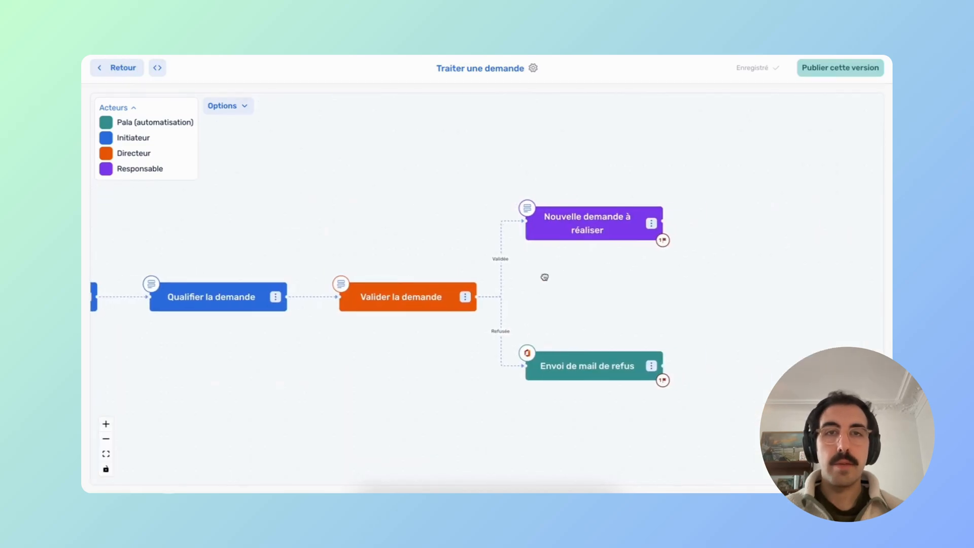
pyautogui.click(559, 251)
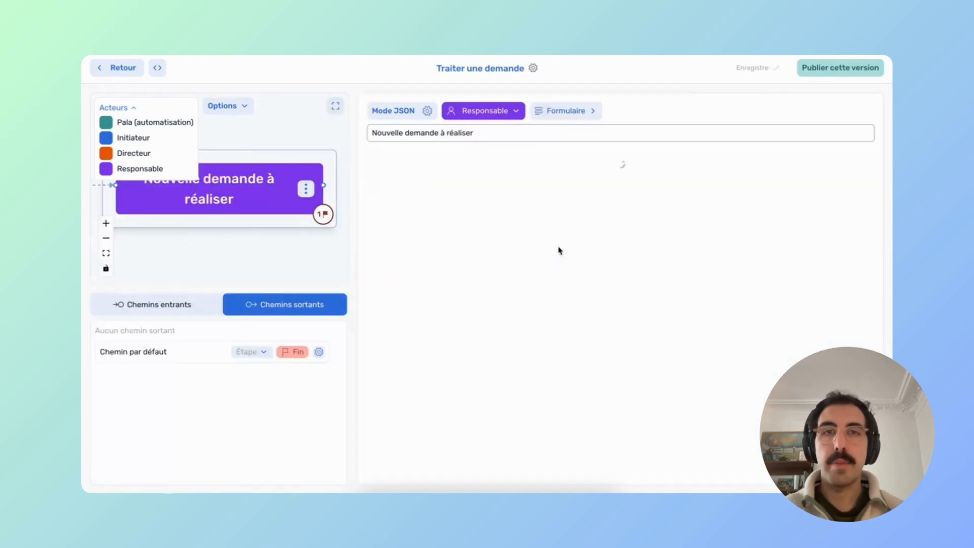
pyautogui.click(408, 161)
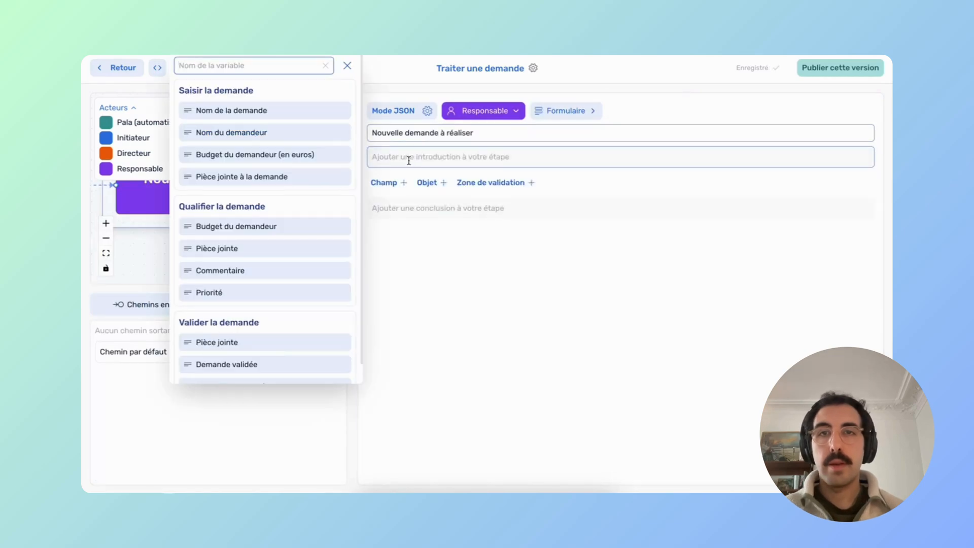
pyautogui.write('Vous deve')
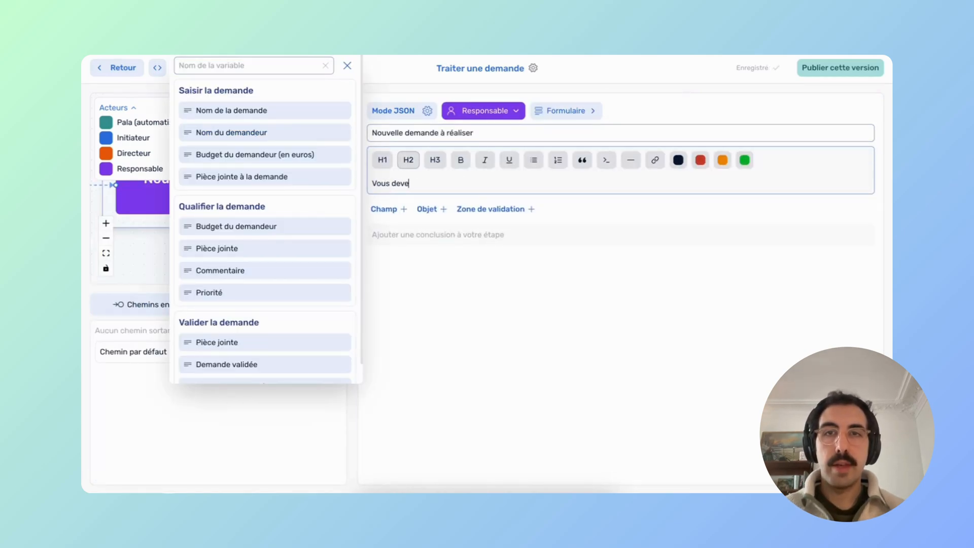
pyautogui.write('z traiter')
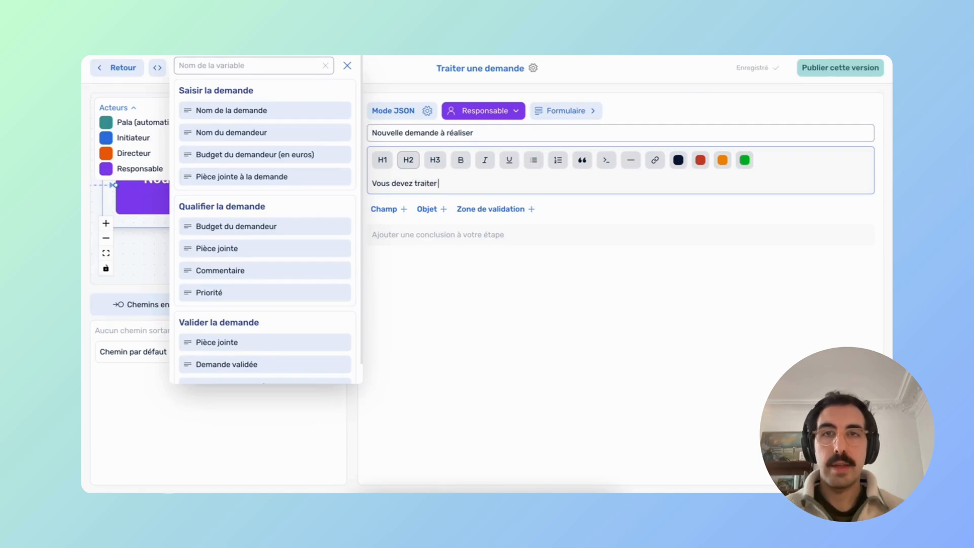
pyautogui.write(' cette demande :')
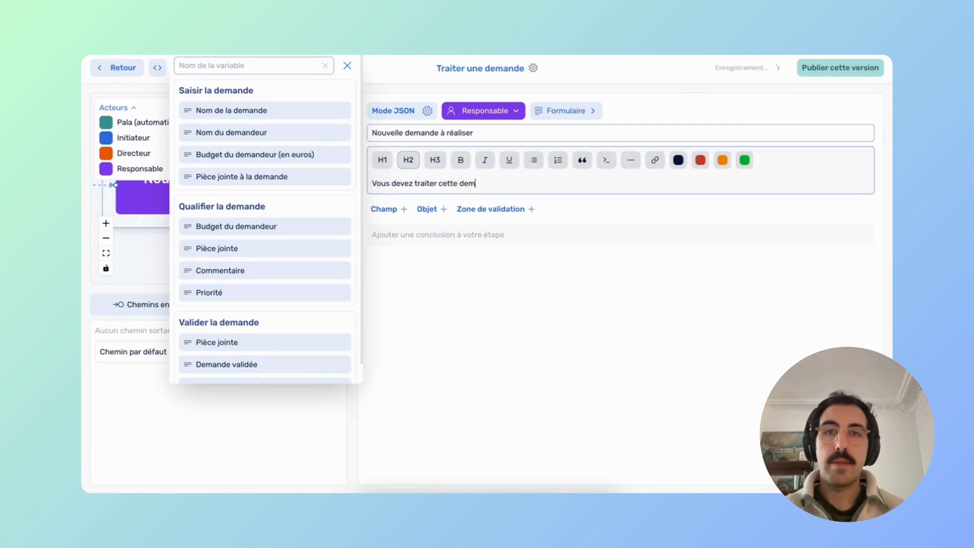
pyautogui.click(240, 111)
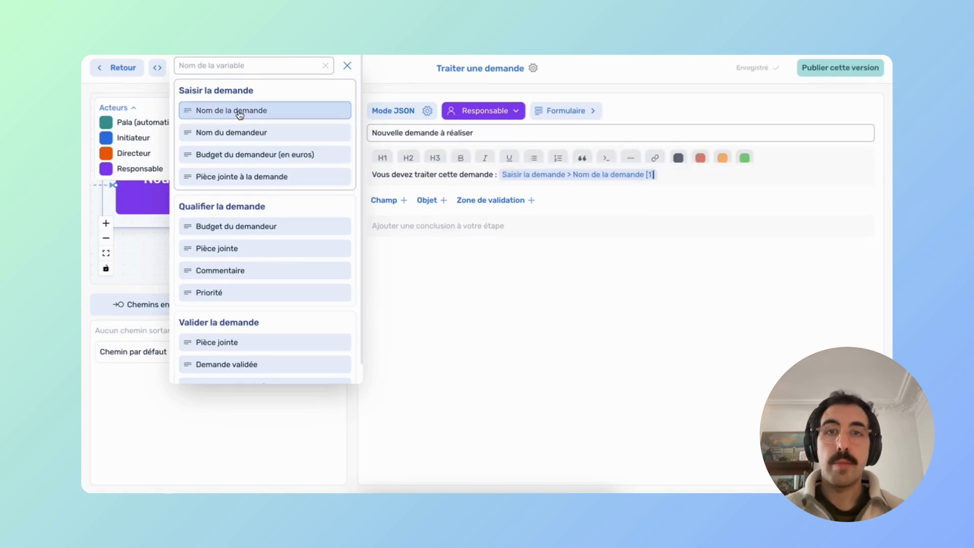
pyautogui.click(264, 133)
pyautogui.press('Left')
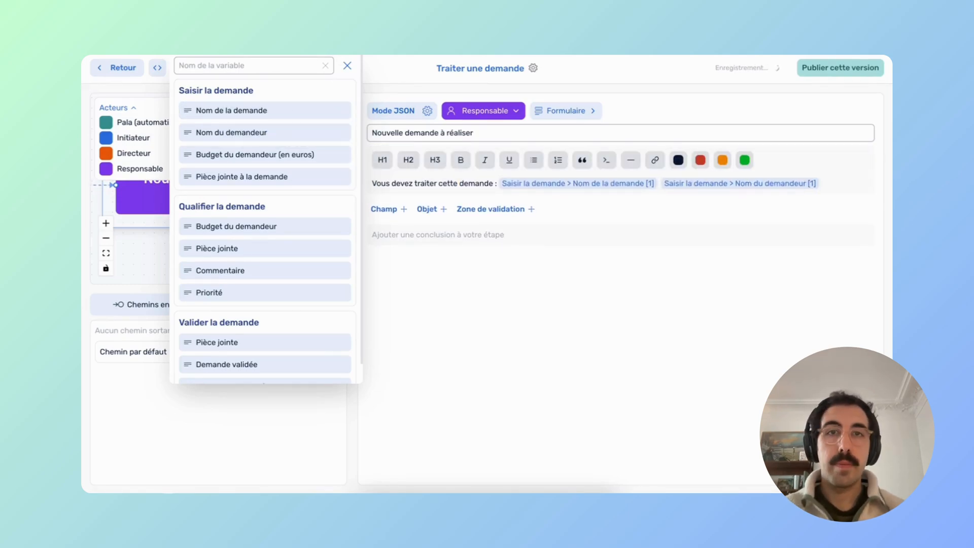
pyautogui.write('pour')
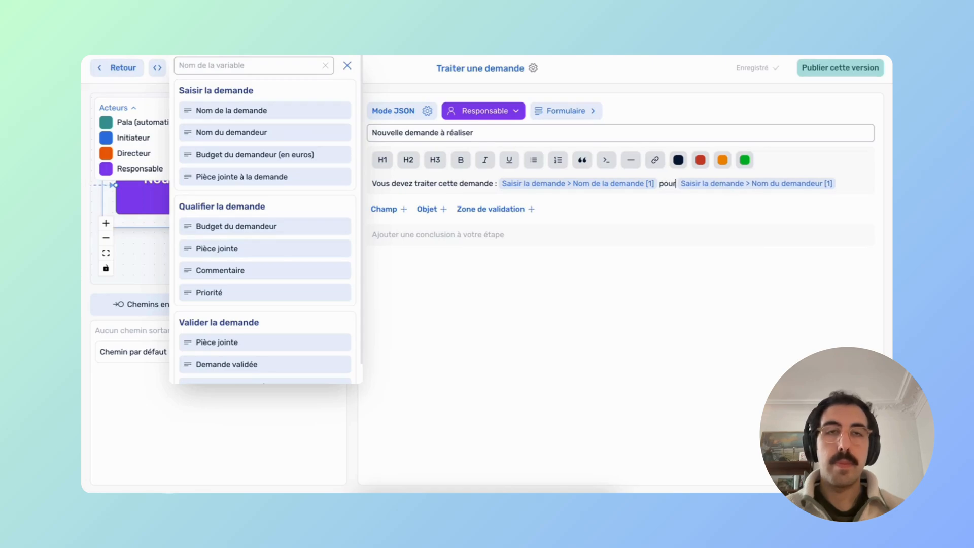
# Add a 'Budget de la demande :' line showing the Budget du demandeur (en euros) variable.
pyautogui.click(857, 180)
pyautogui.press('Return')
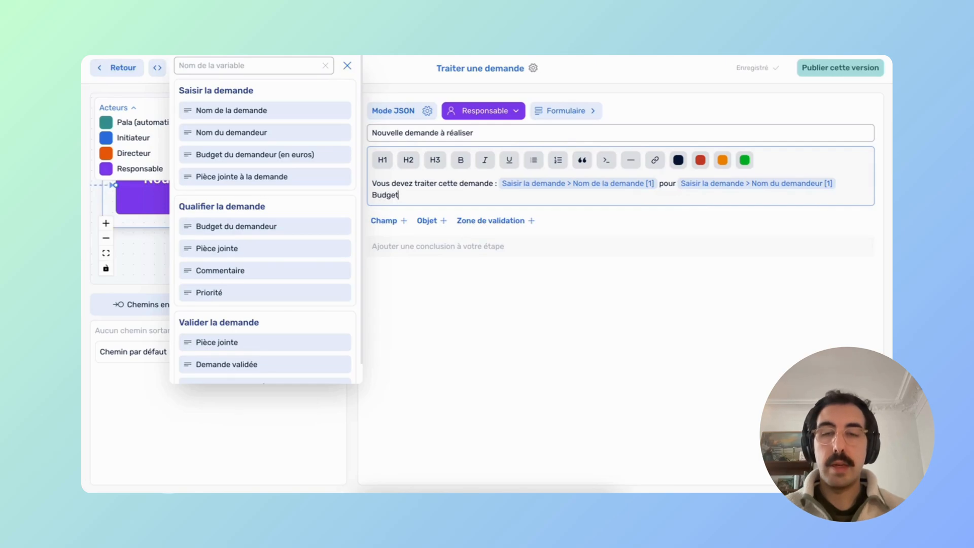
pyautogui.write('Budget de la dema')
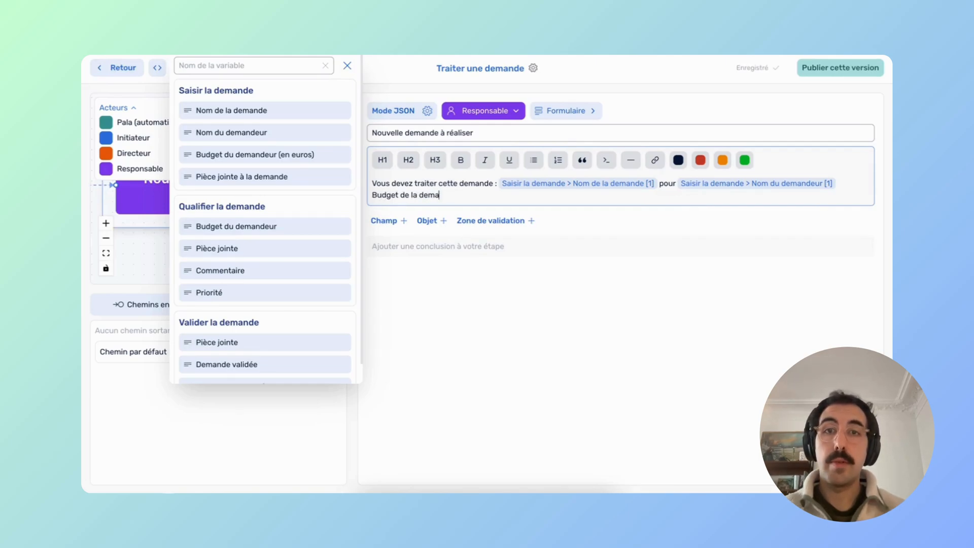
pyautogui.write('nde :')
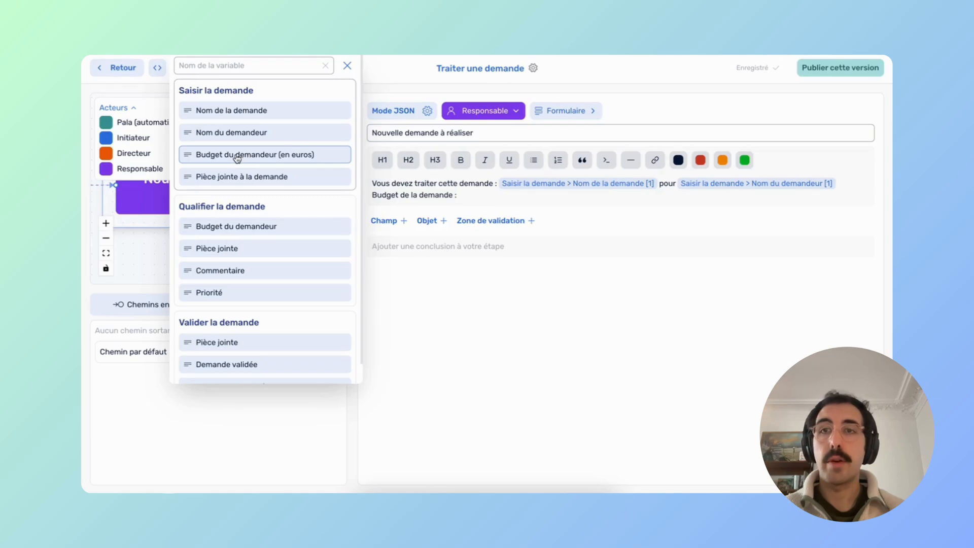
pyautogui.click(237, 155)
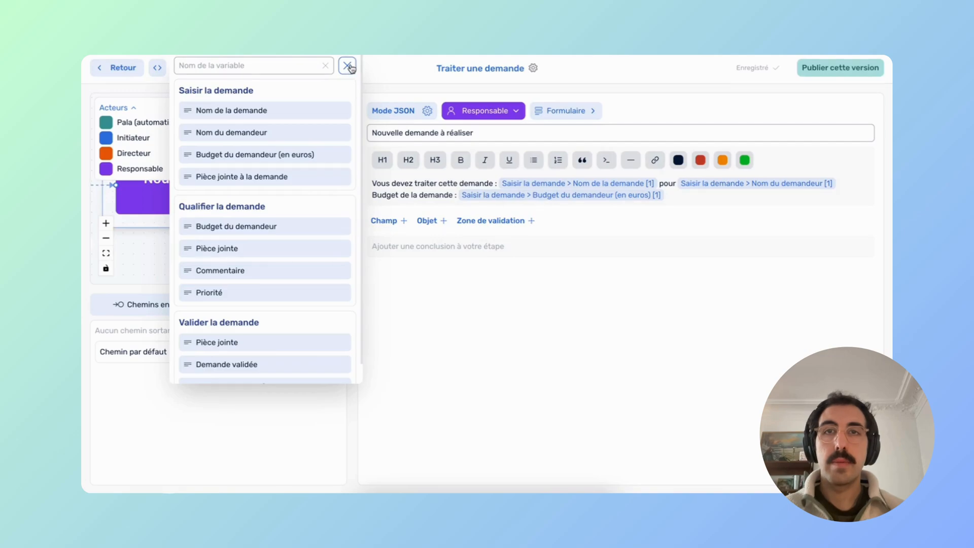
pyautogui.click(348, 66)
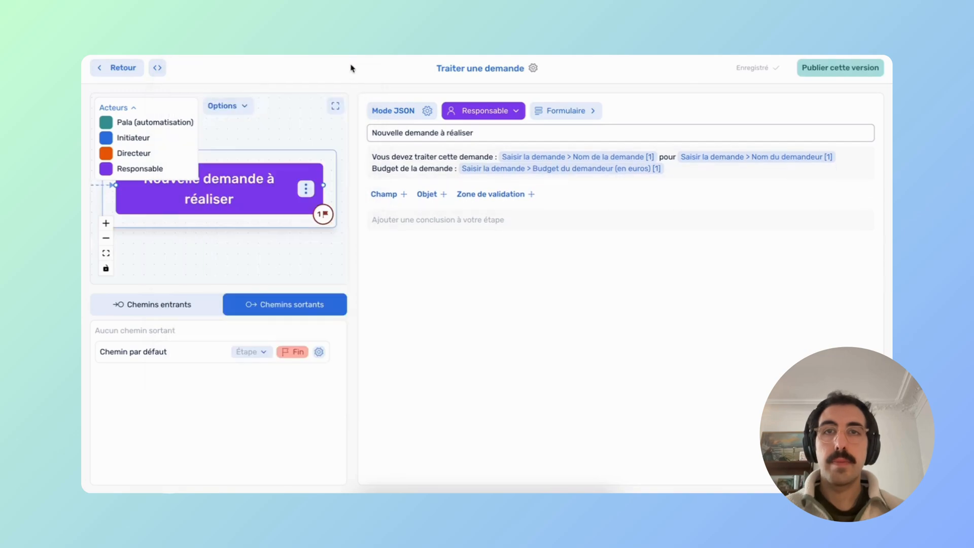
pyautogui.click(335, 107)
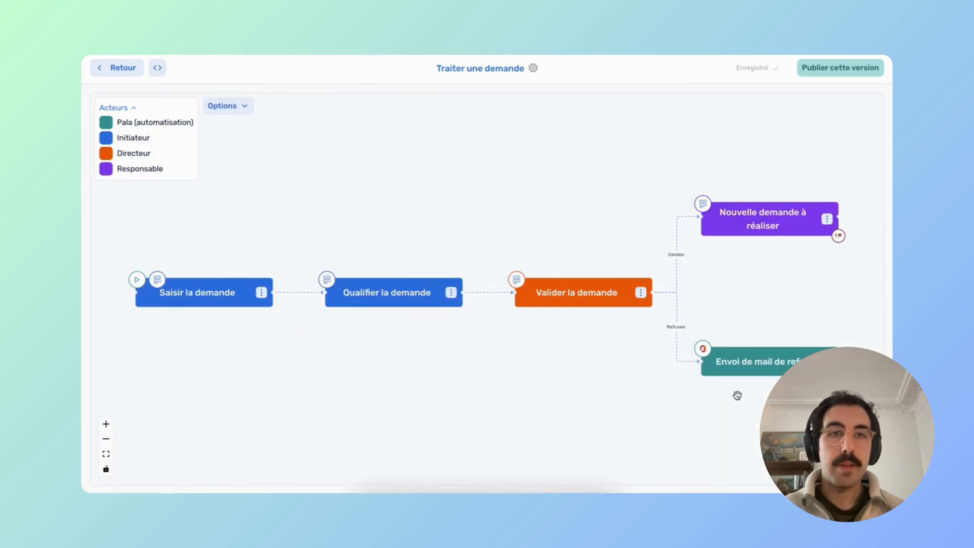
# In the Envoi de mail de refus step, enter the sender address and subject 'Demande refusée'.
pyautogui.moveTo(737, 393); pyautogui.dragTo(692, 400)
pyautogui.click(687, 378)
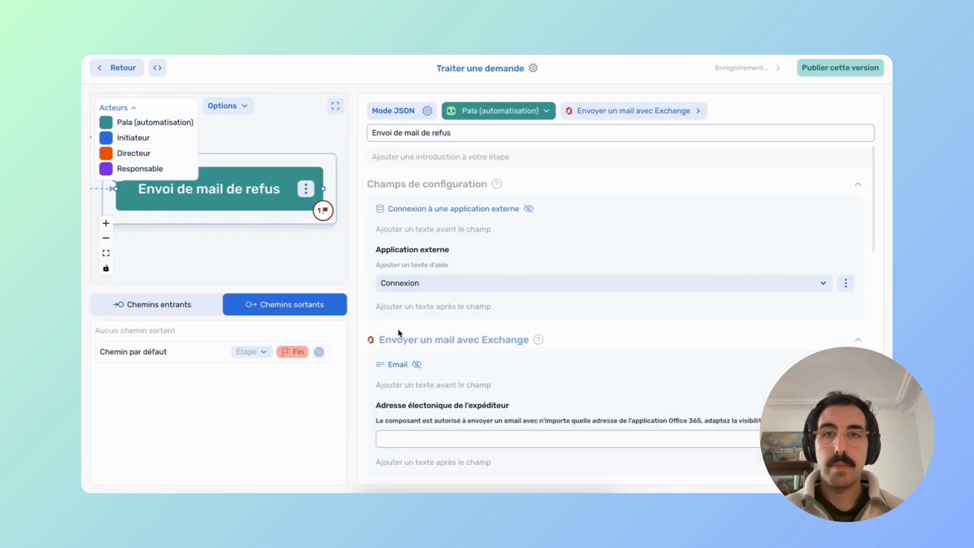
pyautogui.scroll(-3, 421, 335)
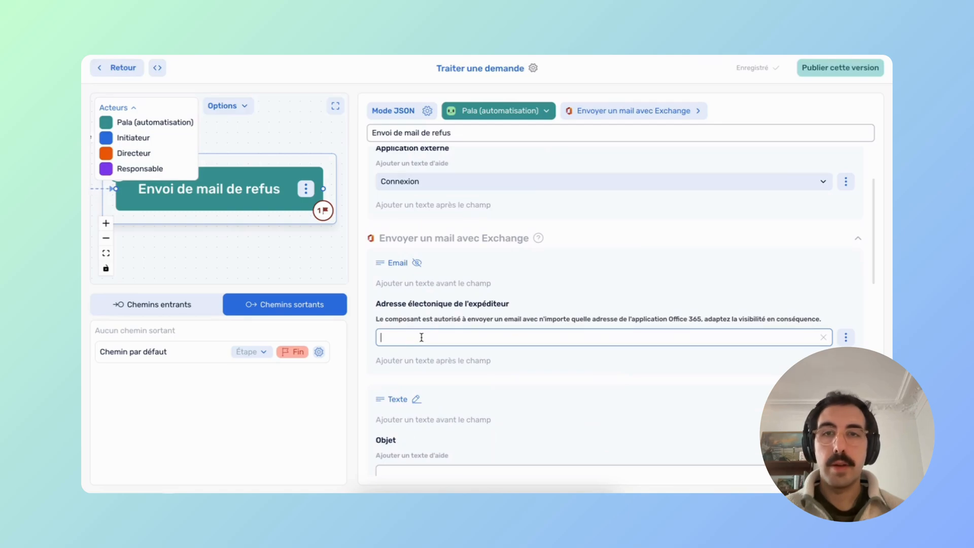
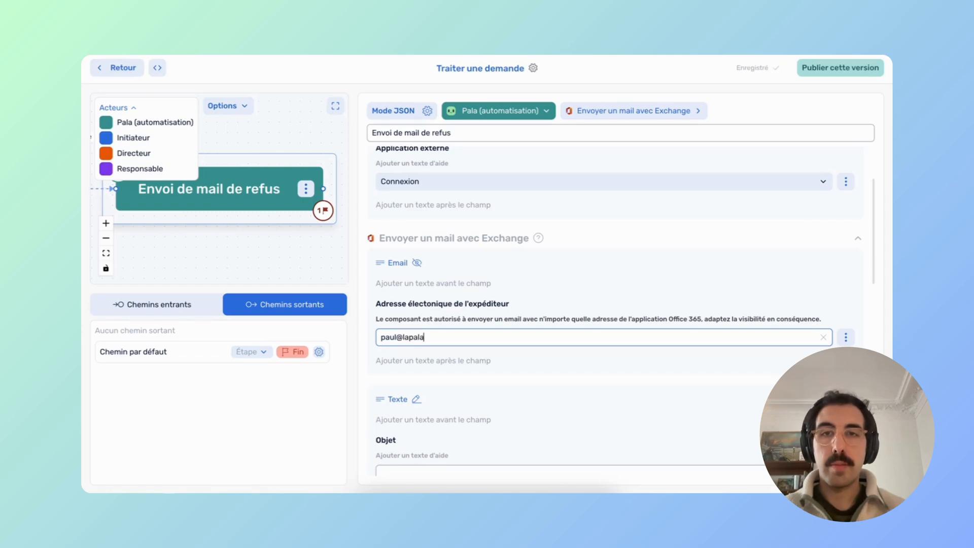
pyautogui.scroll(-3, 454, 383)
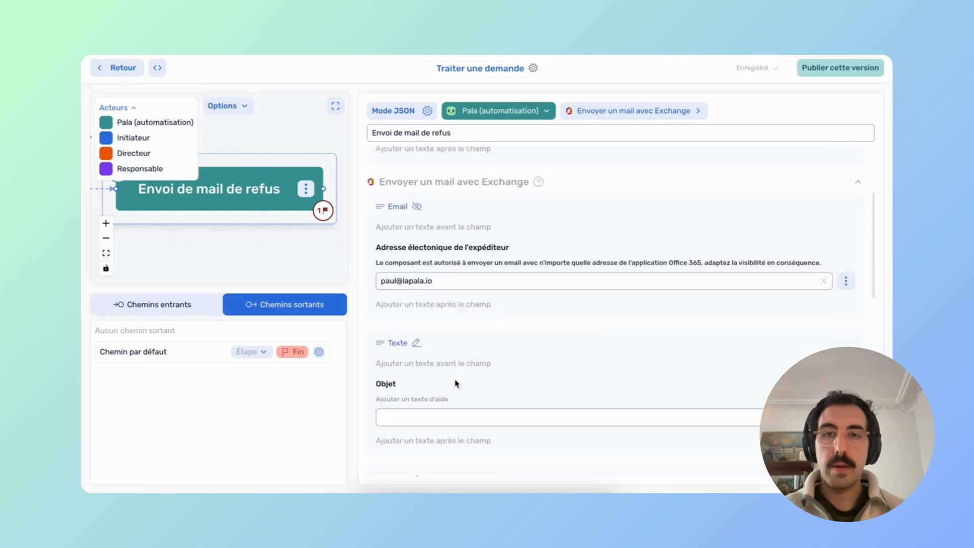
pyautogui.click(393, 304)
pyautogui.write('Demande')
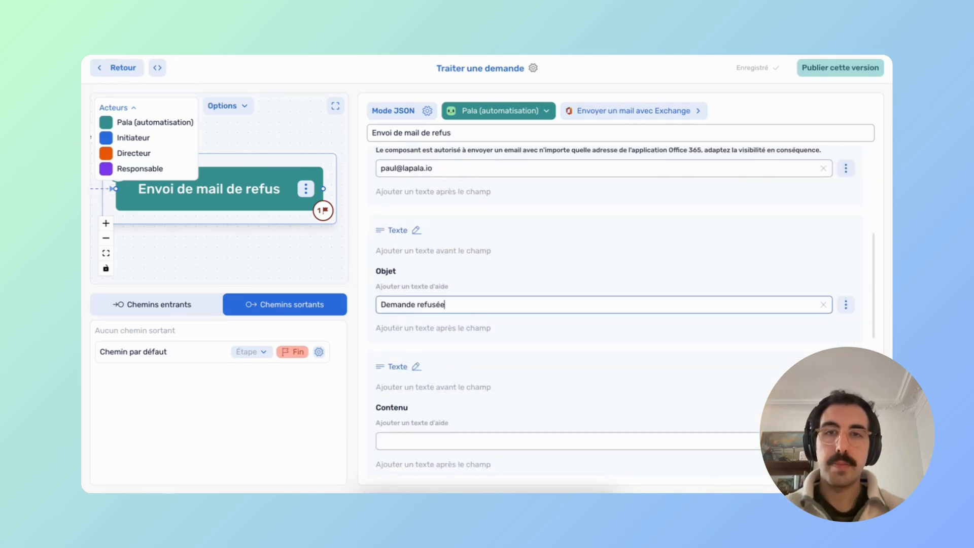
pyautogui.write(' refusée')
# Switch the email body (Contenu) to a formula.
pyautogui.click(398, 441)
pyautogui.scroll(-2, 399, 441)
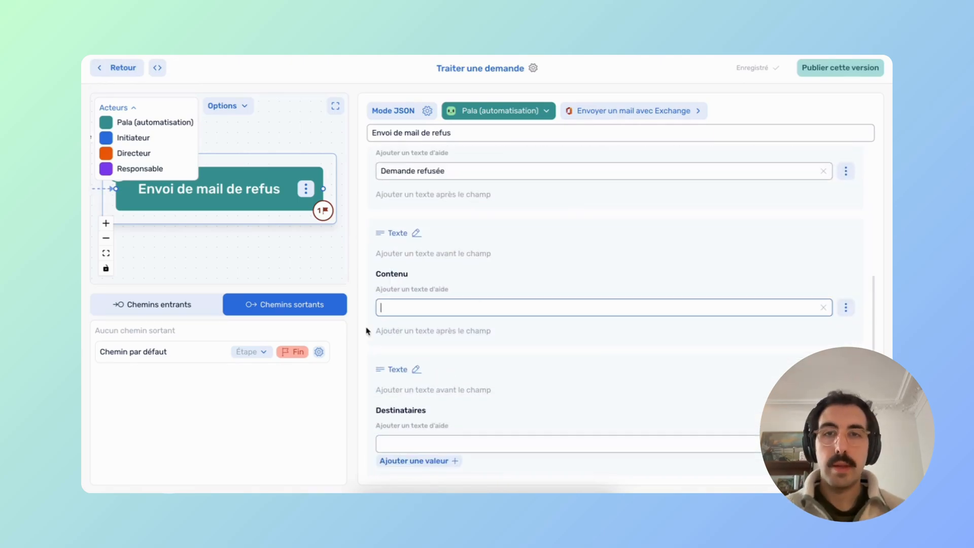
pyautogui.click(846, 308)
pyautogui.click(758, 258)
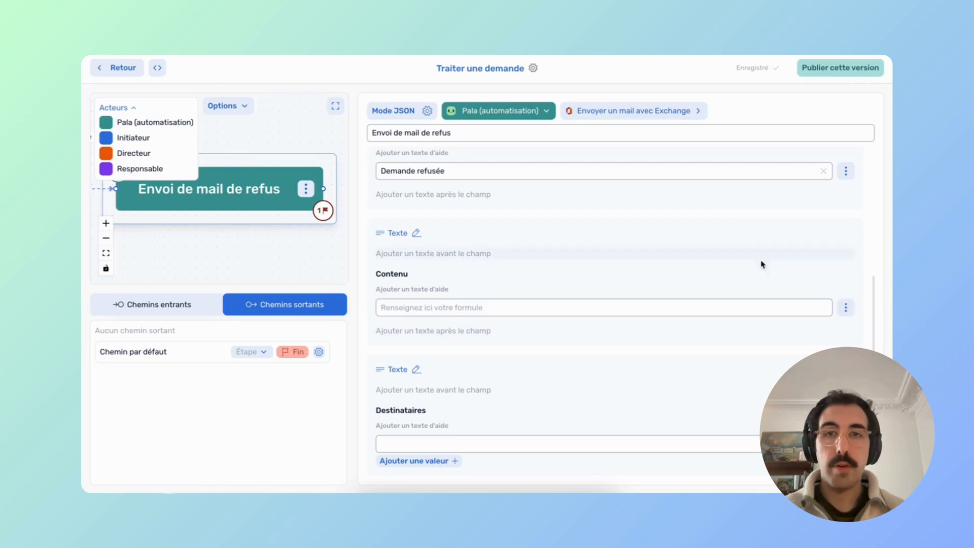
# Write the refusal email body citing the Commentaire si refus value as the reason.
pyautogui.click(463, 305)
pyautogui.write('Bo')
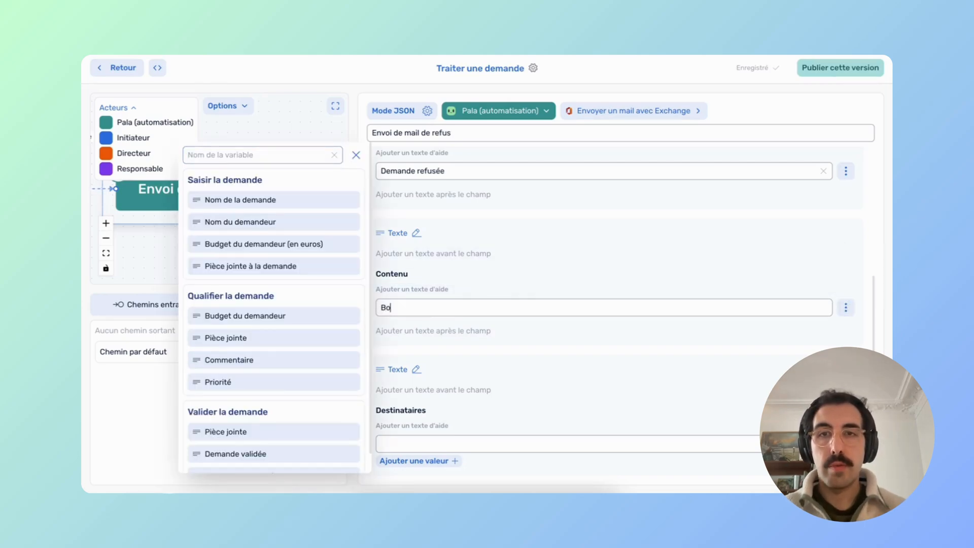
pyautogui.write('njour v')
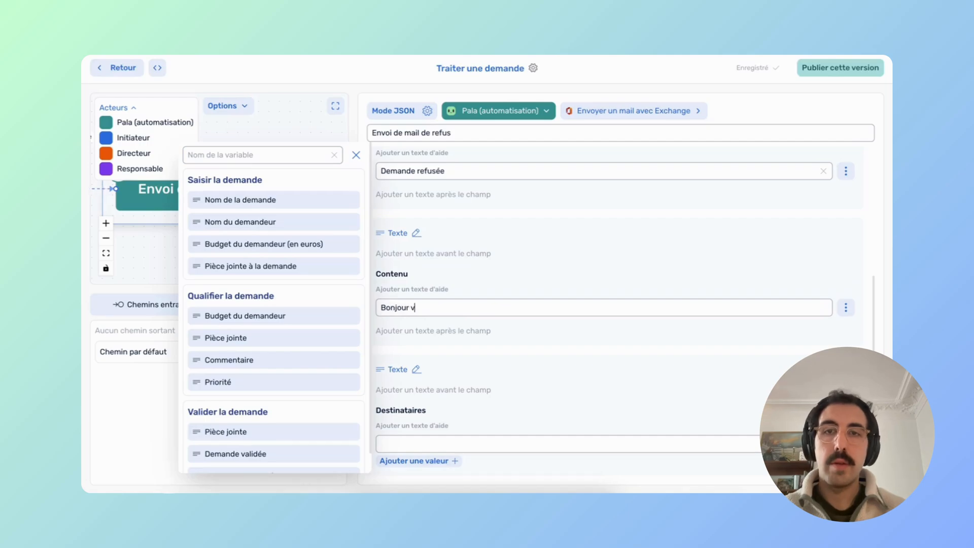
pyautogui.write('otre demande a été refusée pour cette')
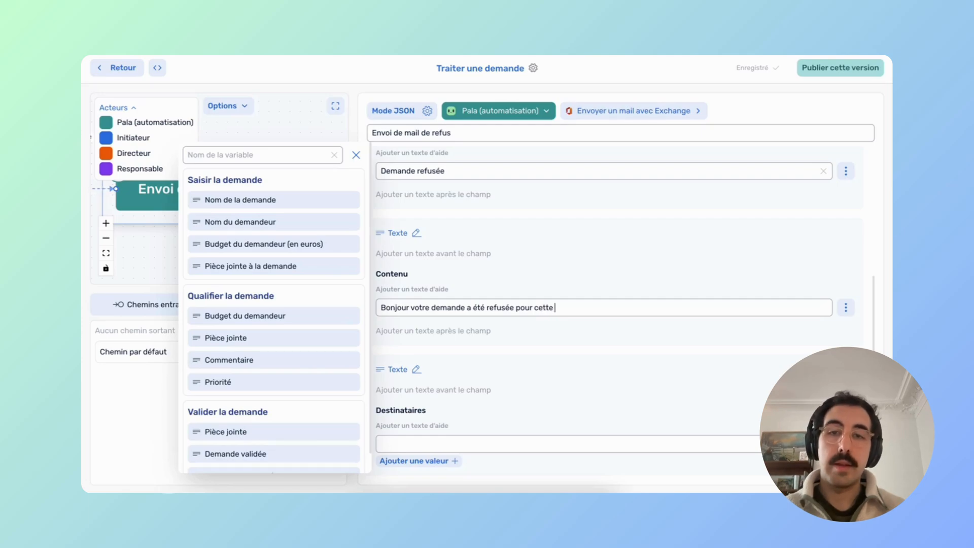
pyautogui.write('ison :')
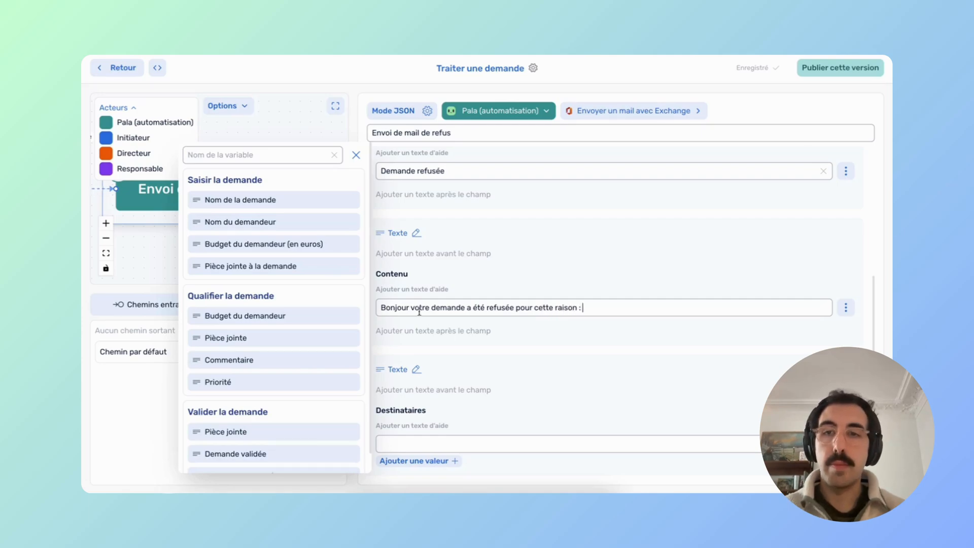
pyautogui.scroll(-1, 243, 401)
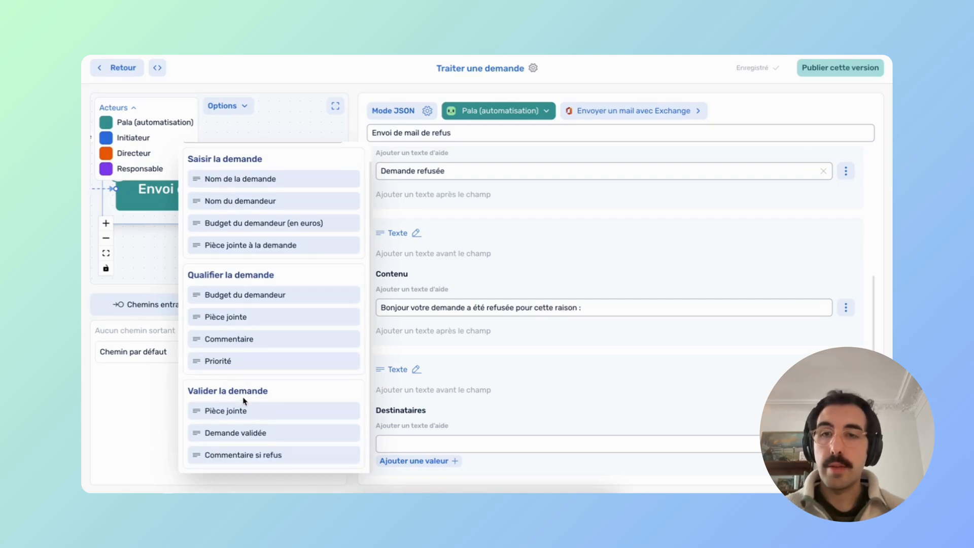
pyautogui.click(252, 456)
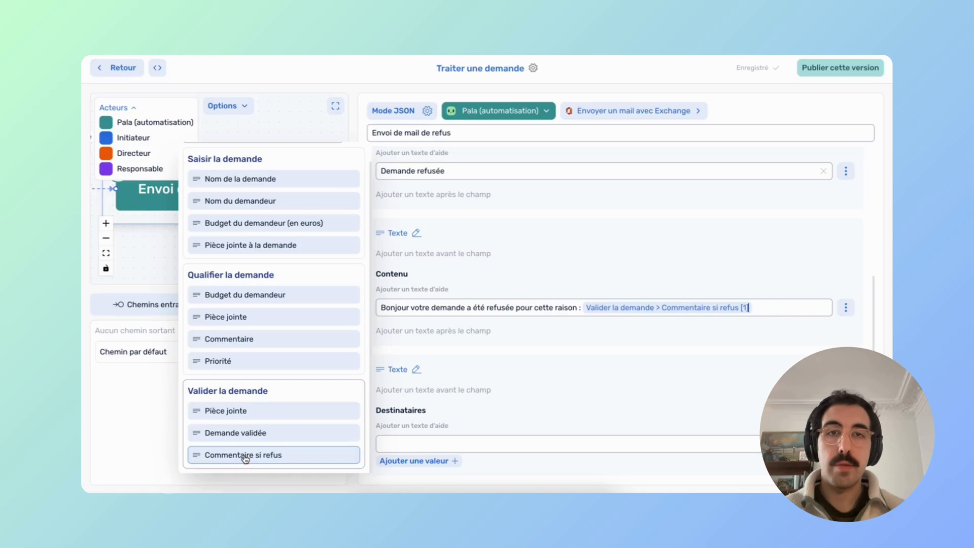
pyautogui.click(417, 352)
# Enter the recipient's email address in Destinataires.
pyautogui.scroll(-3, 405, 325)
pyautogui.click(392, 287)
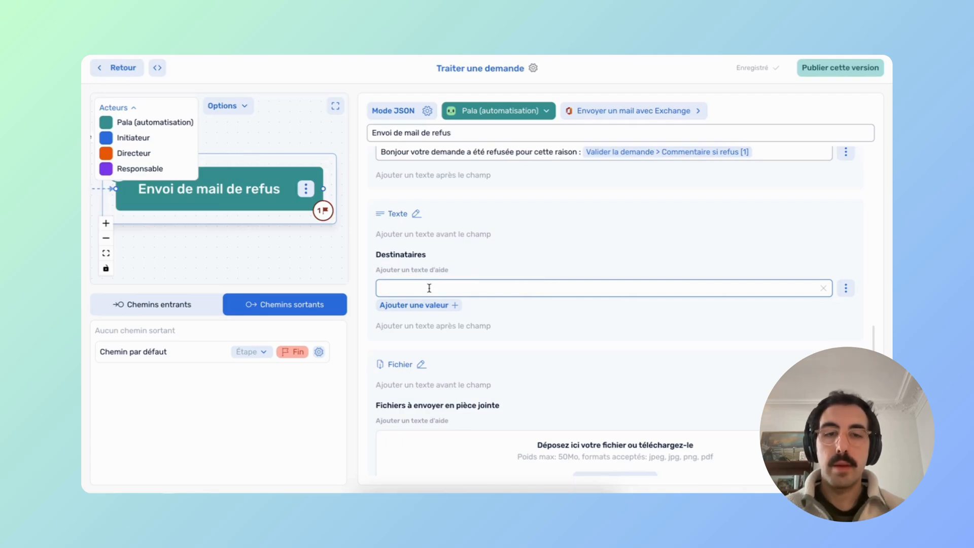
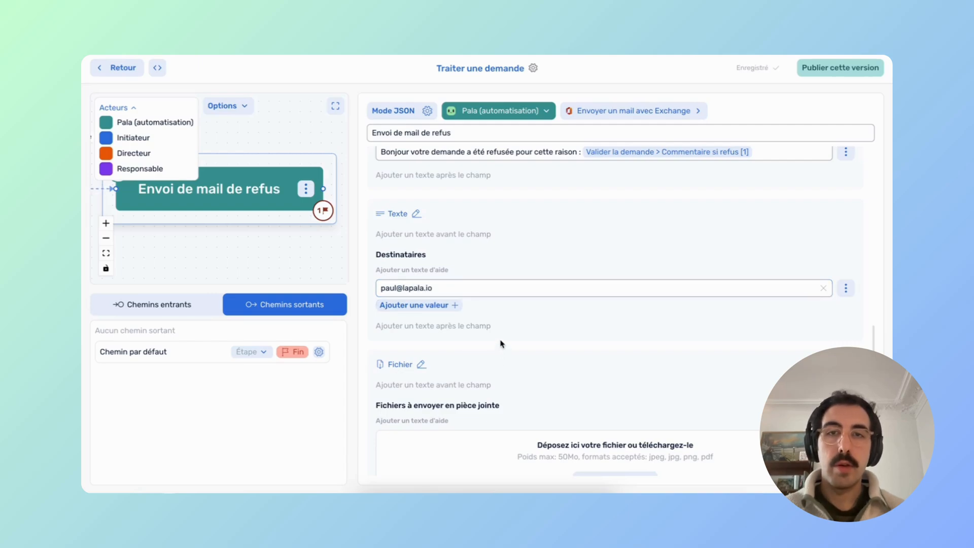
pyautogui.scroll(-3, 394, 278)
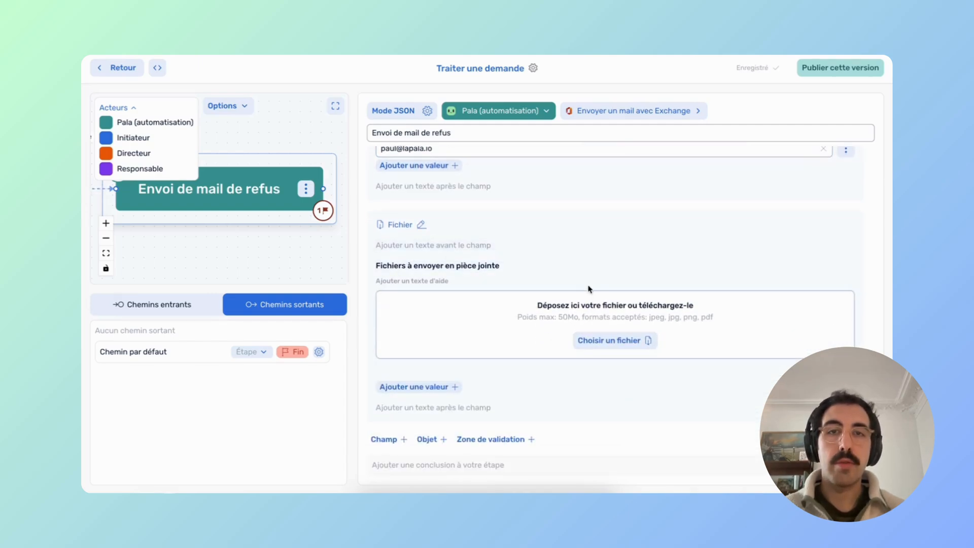
pyautogui.scroll(1, 608, 277)
pyautogui.scroll(10, 608, 276)
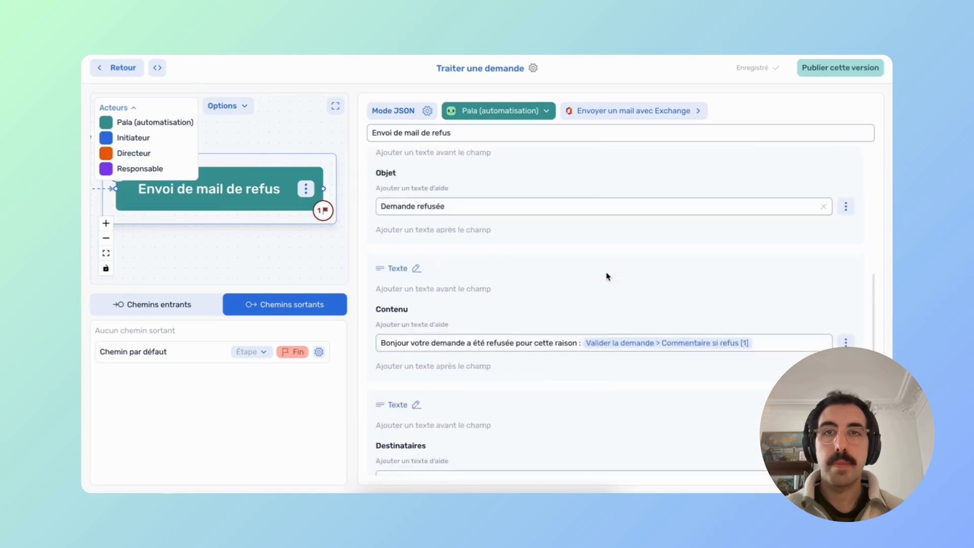
pyautogui.click(335, 106)
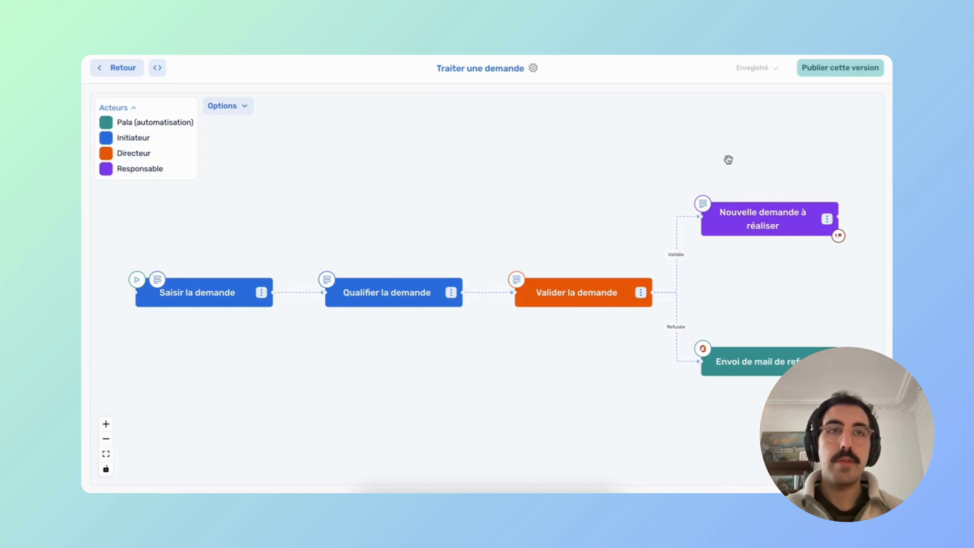
# Publish this version of Traiter une demande and start a new run from its process page.
pyautogui.click(840, 69)
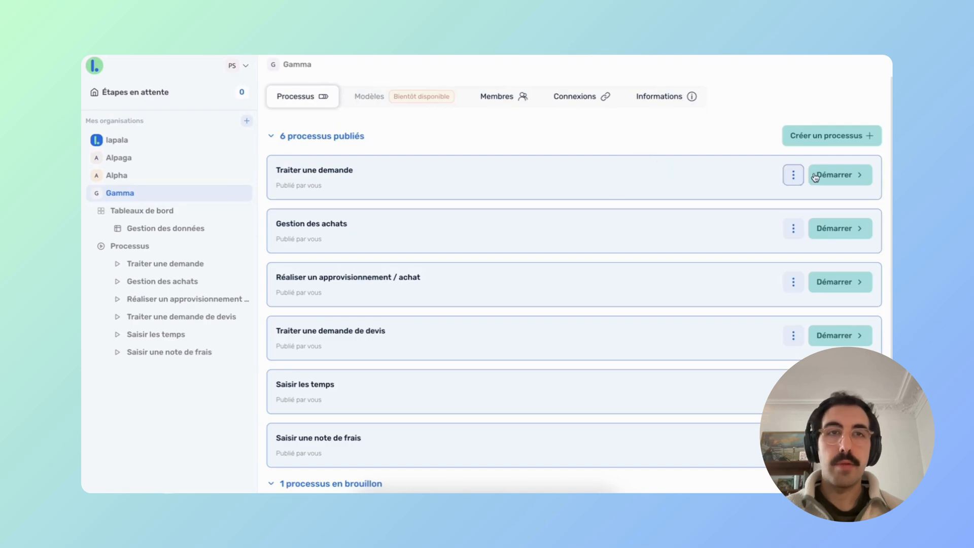
pyautogui.moveTo(157, 264)
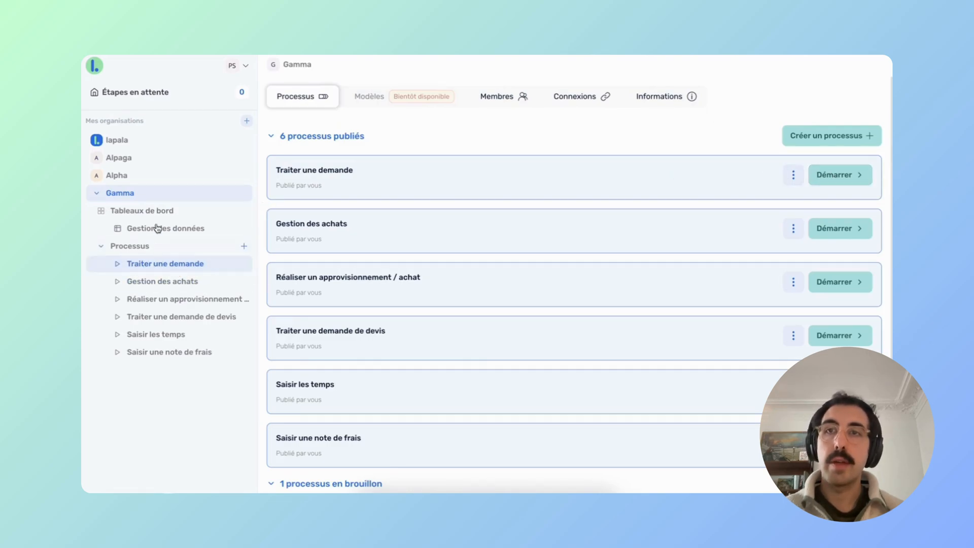
pyautogui.click(161, 93)
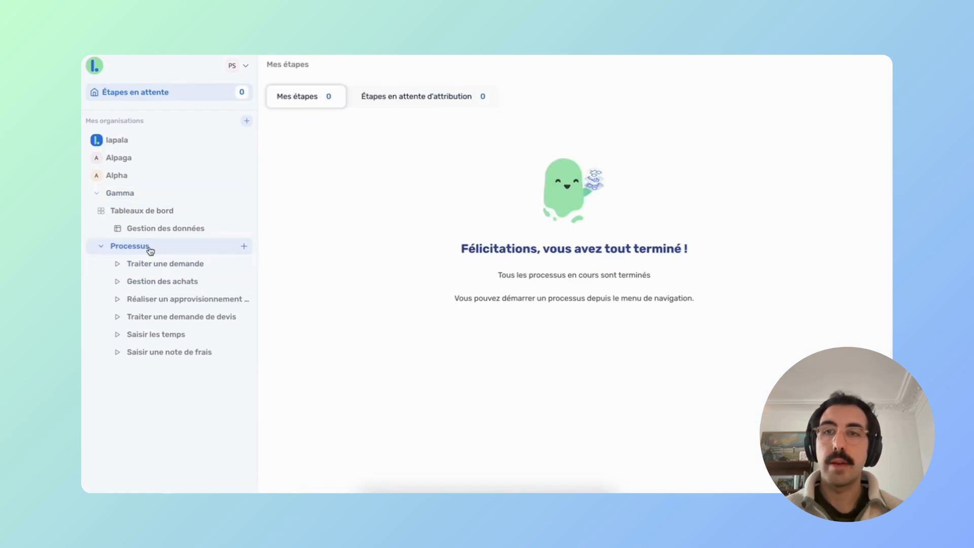
pyautogui.click(161, 264)
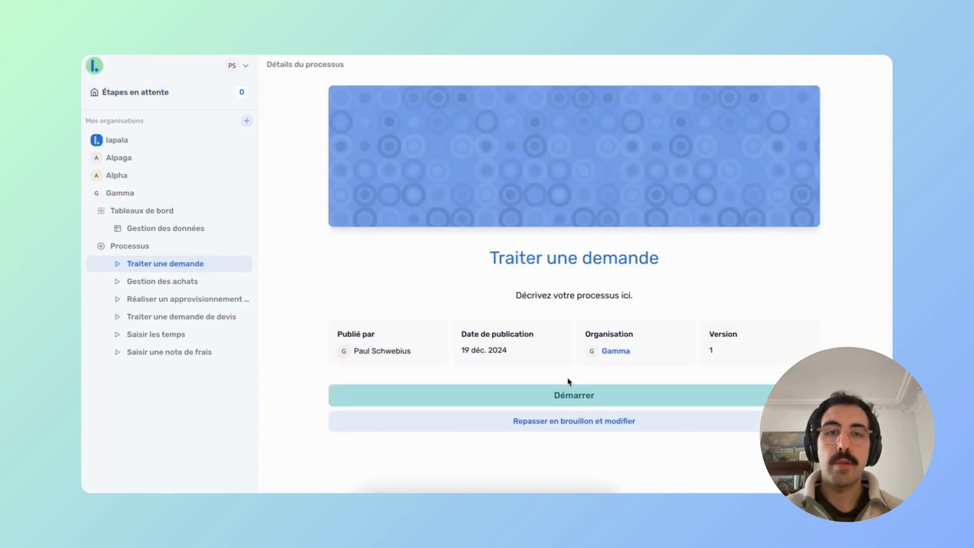
pyautogui.click(564, 403)
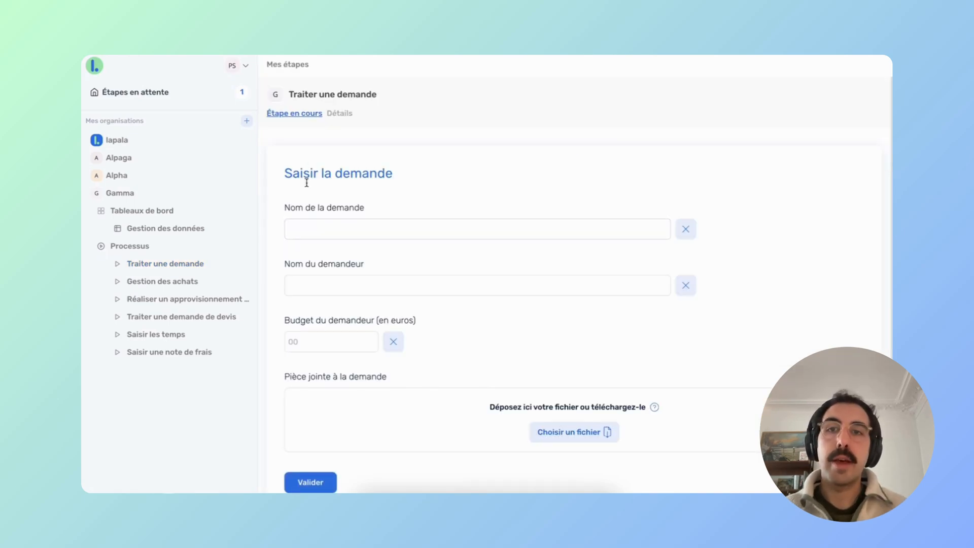
# Fill in request name 'Intervention technique', the requester's name and budget 1500.
pyautogui.click(301, 232)
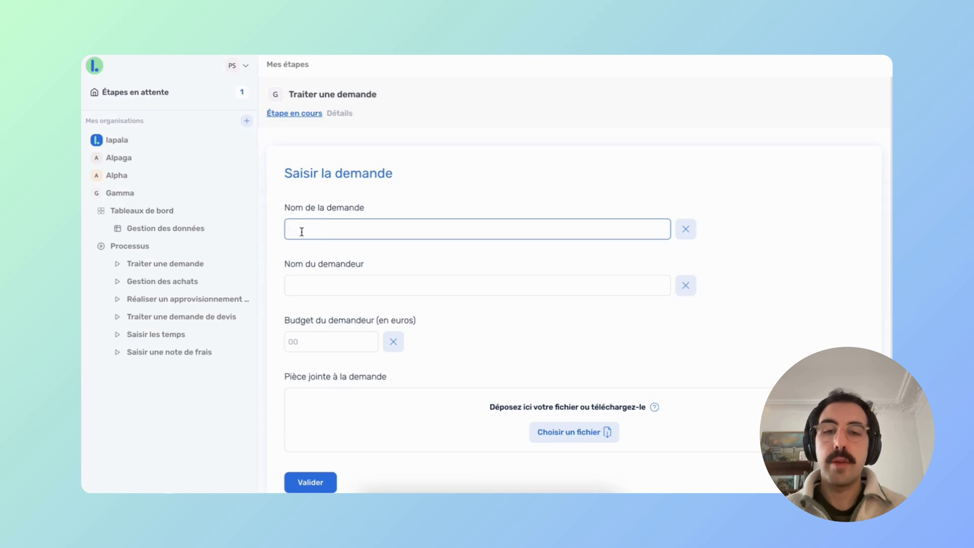
pyautogui.write('Interventio')
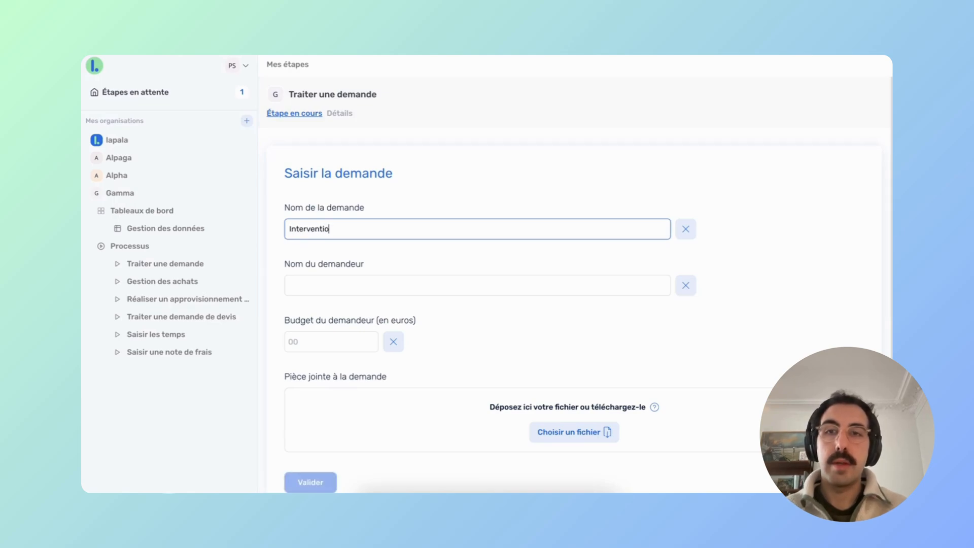
pyautogui.write('n technique')
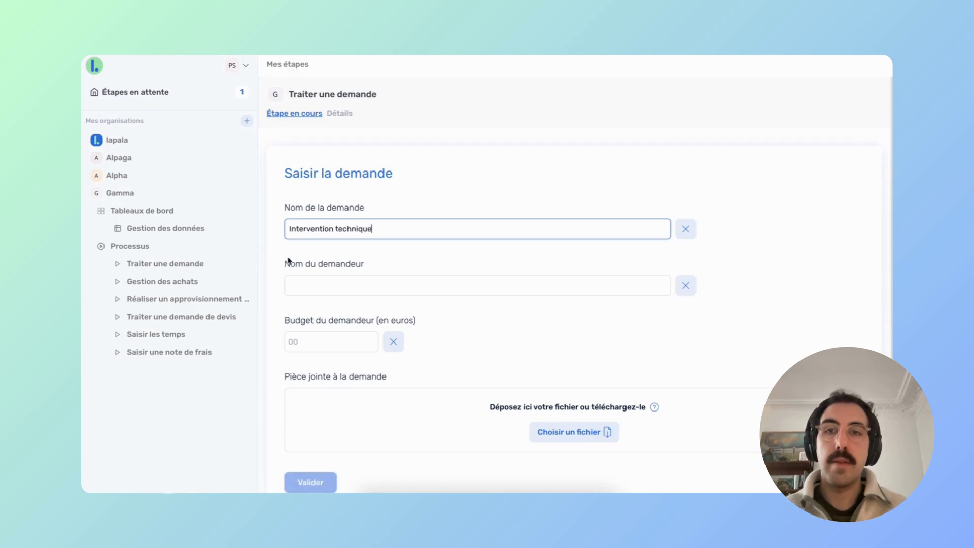
pyautogui.click(298, 289)
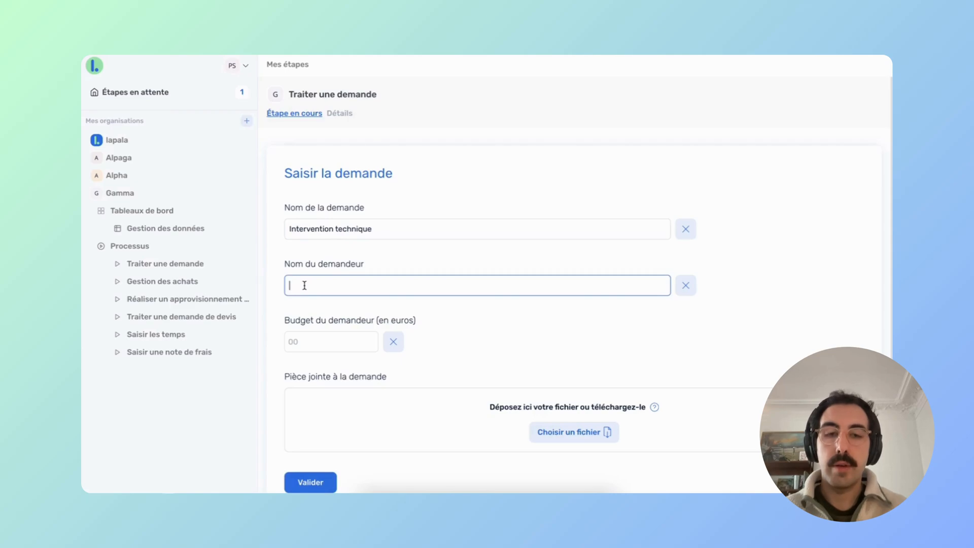
pyautogui.write('Lapala')
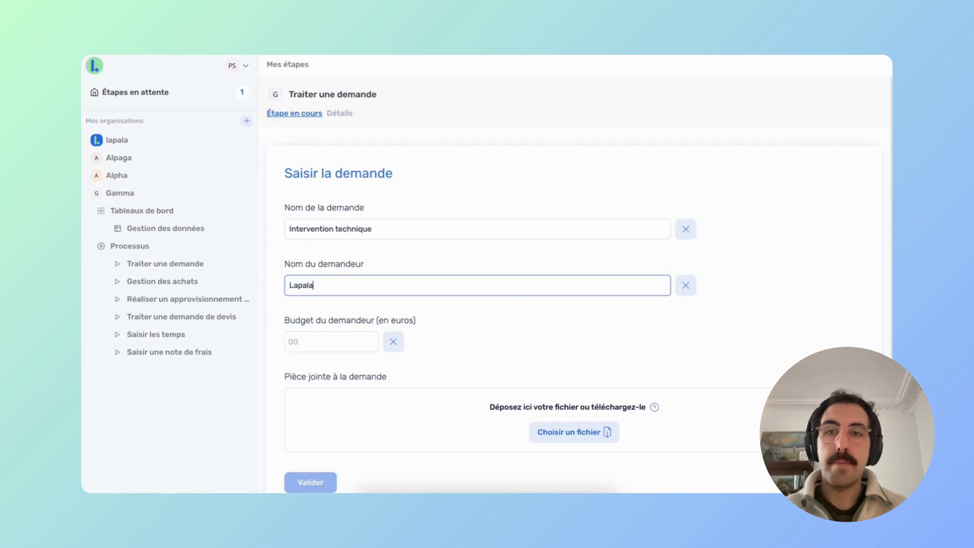
pyautogui.click(295, 344)
pyautogui.write('1')
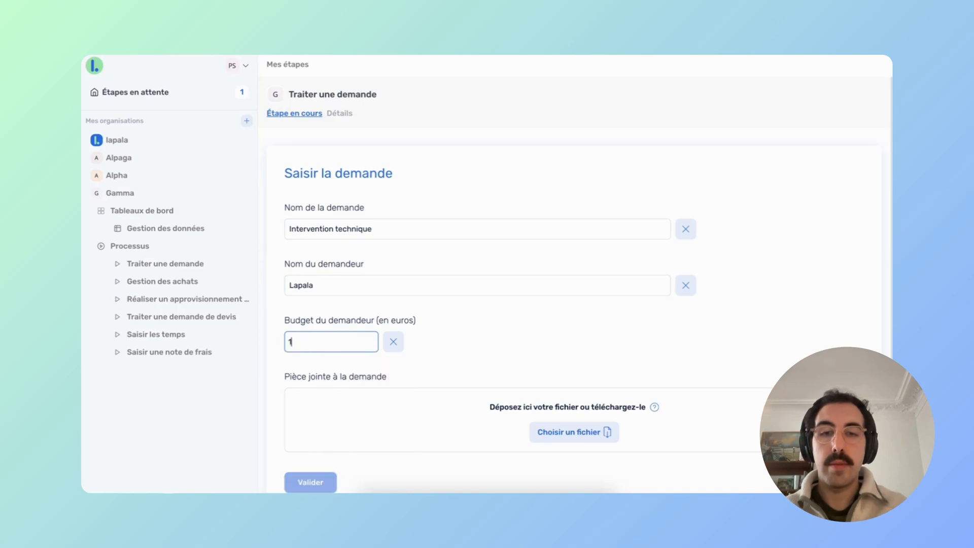
pyautogui.write('500')
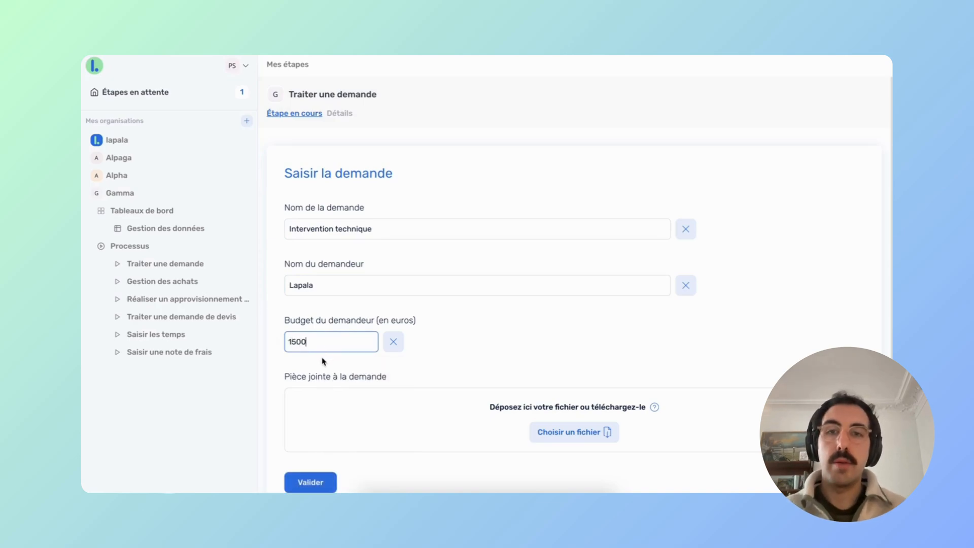
pyautogui.click(323, 360)
# Attach Rapport-dintervention.pdf to the request and preview it.
pyautogui.scroll(-1, 322, 360)
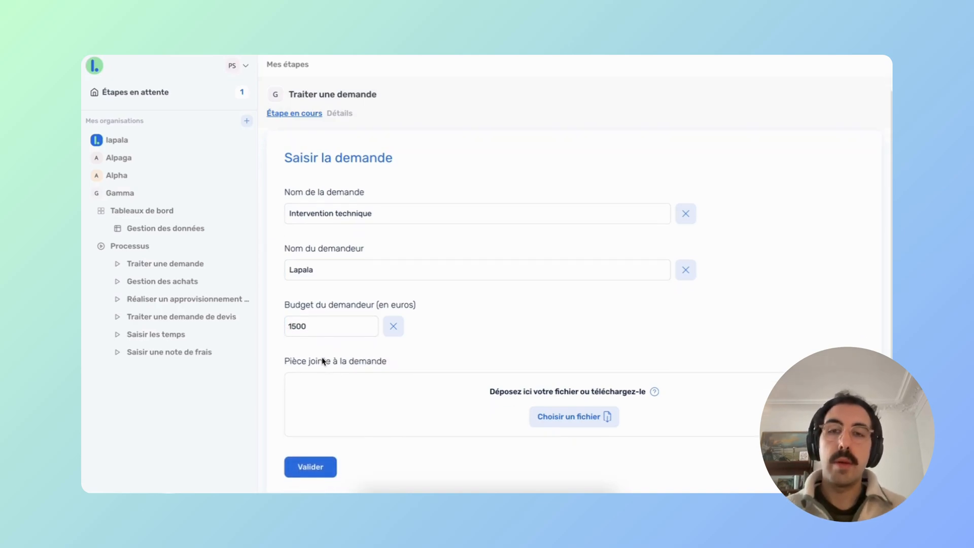
pyautogui.click(561, 418)
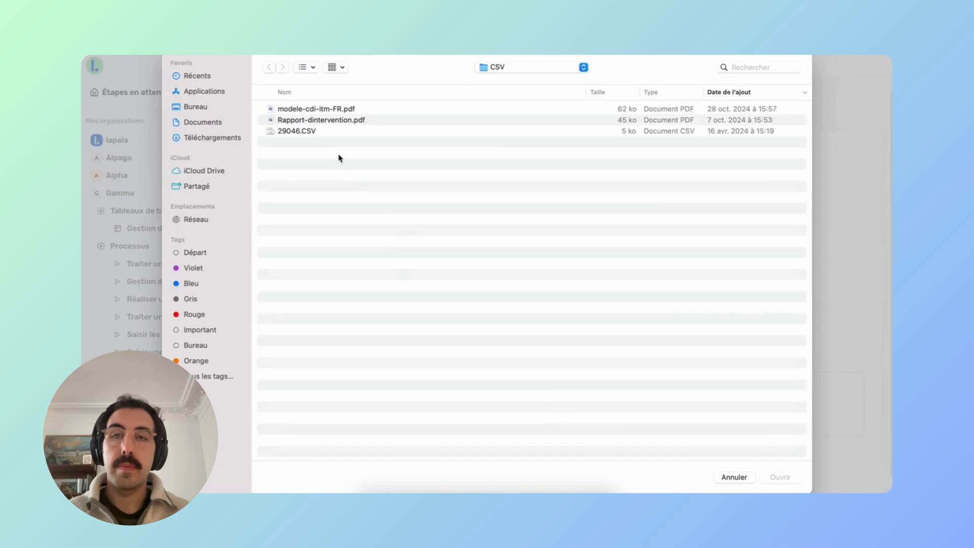
pyautogui.click(321, 120)
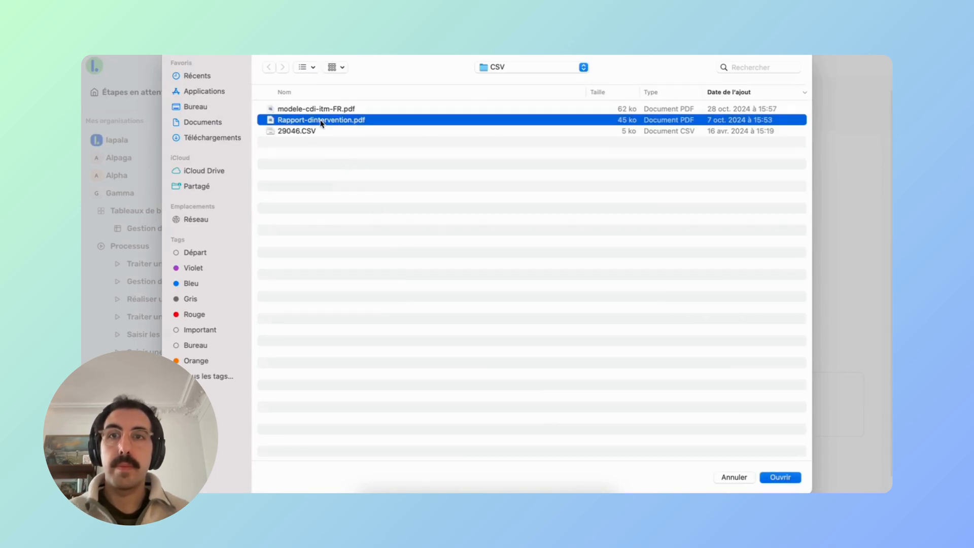
pyautogui.doubleClick(320, 120)
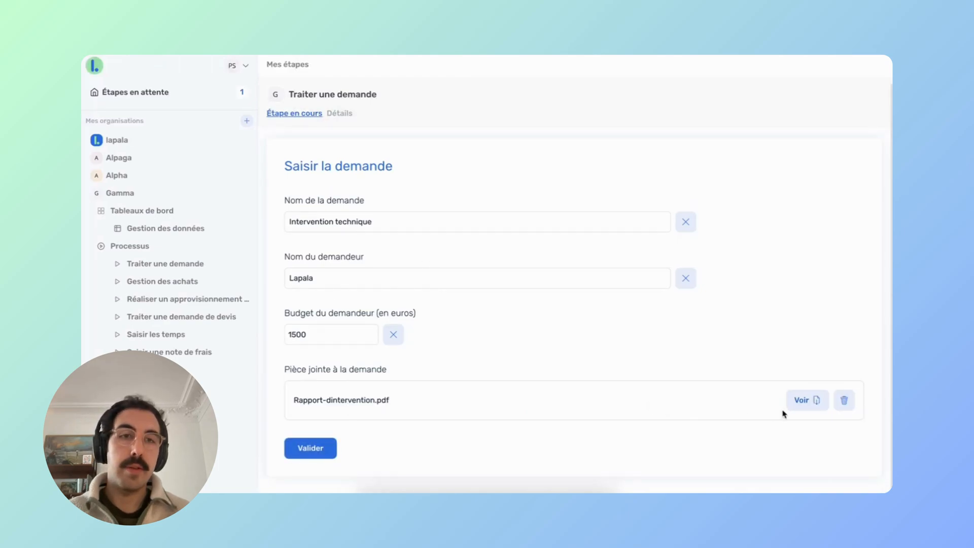
pyautogui.click(801, 405)
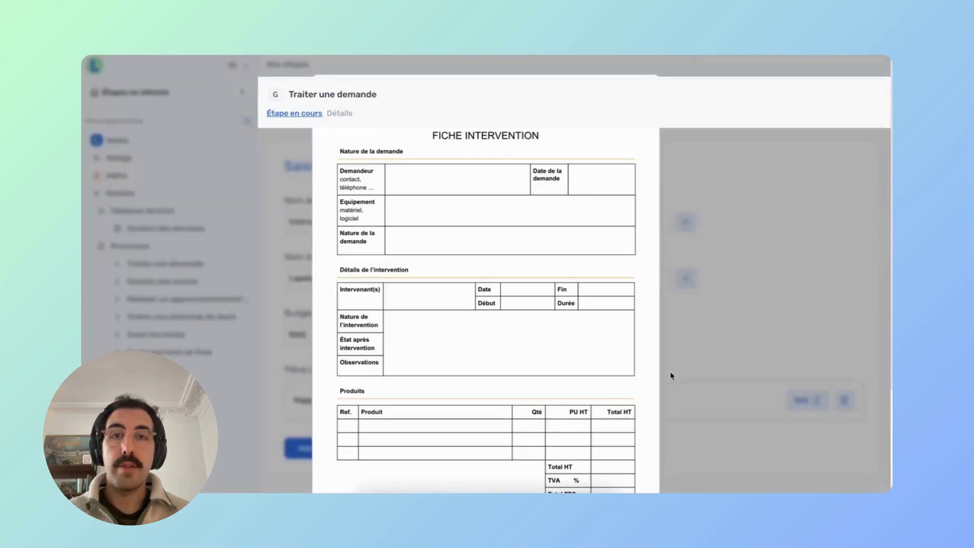
# Close the report preview and submit the Saisir la demande form.
pyautogui.click(732, 333)
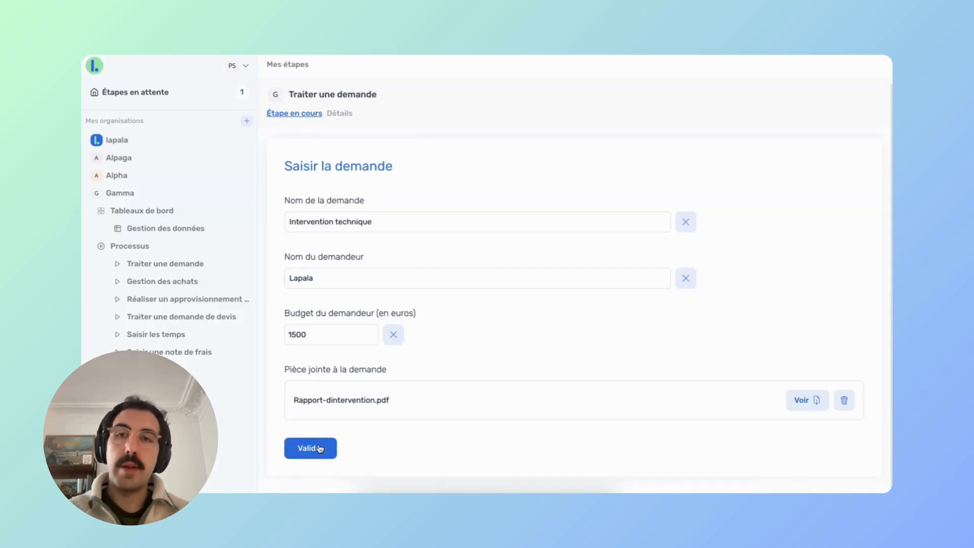
pyautogui.click(320, 448)
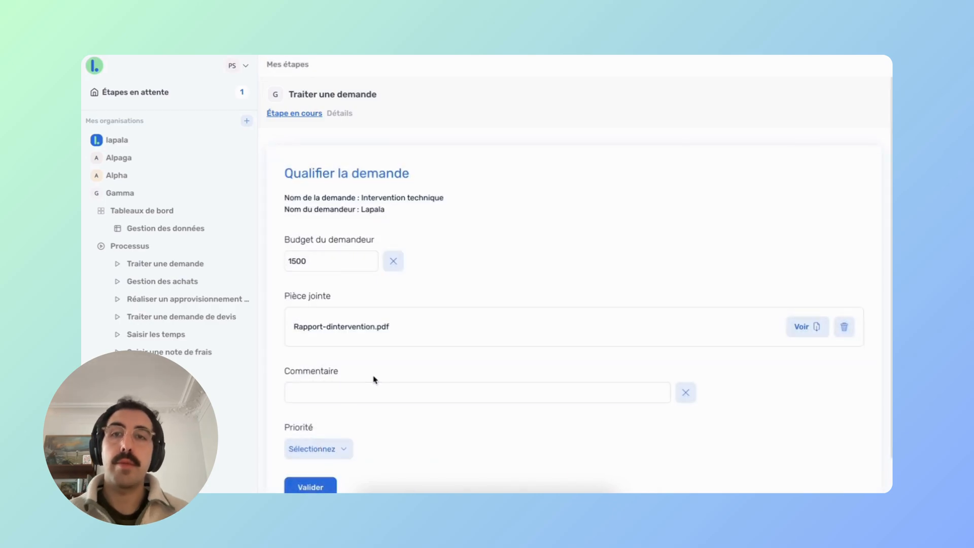
pyautogui.moveTo(362, 200)
pyautogui.mouseDown()
pyautogui.moveTo(441, 196)
pyautogui.moveTo(404, 211)
pyautogui.moveTo(367, 209)
pyautogui.mouseUp()
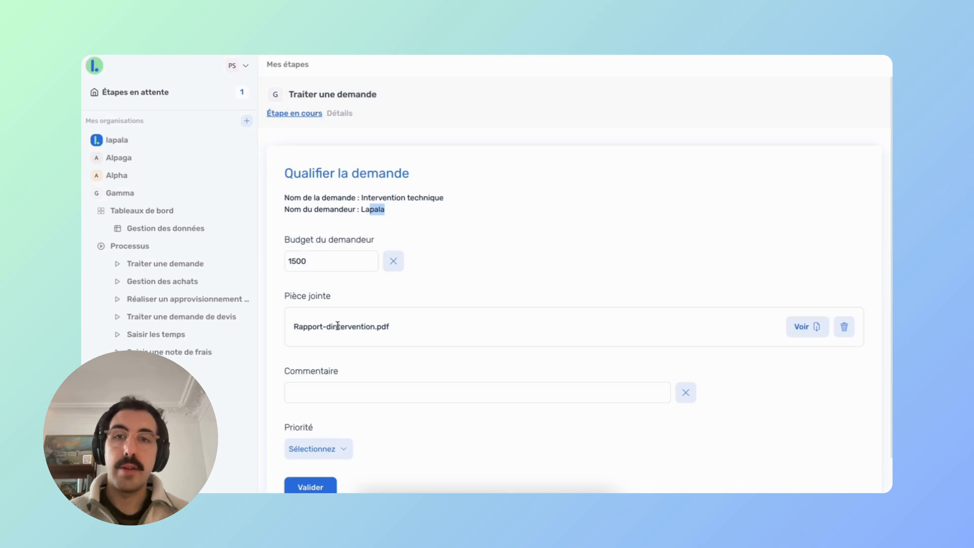
# Qualify the request with comment RAS and priority Moyenne, then submit it.
pyautogui.click(335, 395)
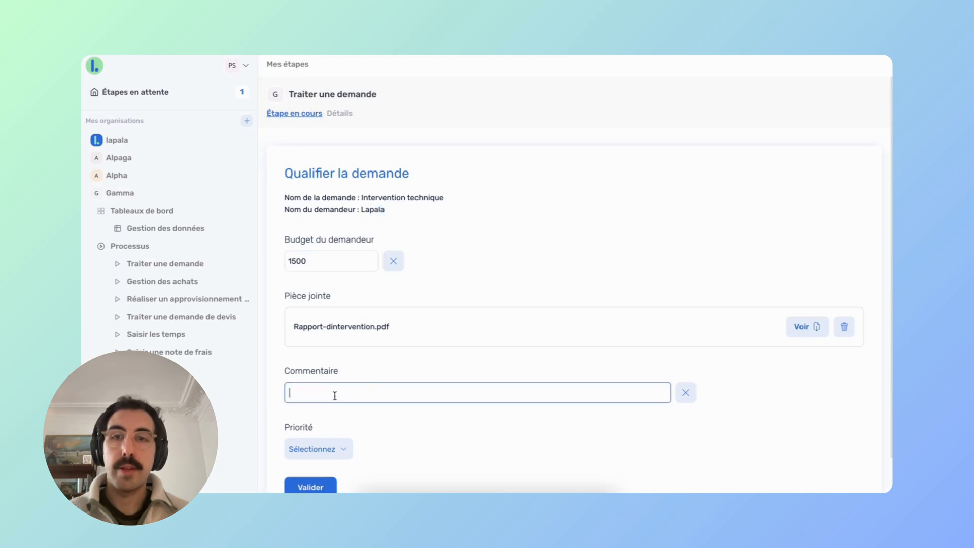
pyautogui.write('RAS')
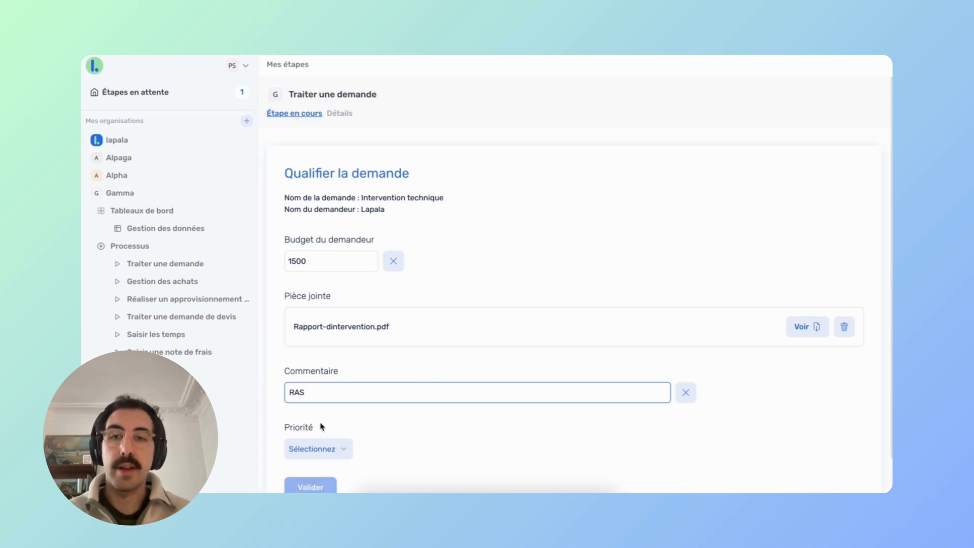
pyautogui.click(332, 450)
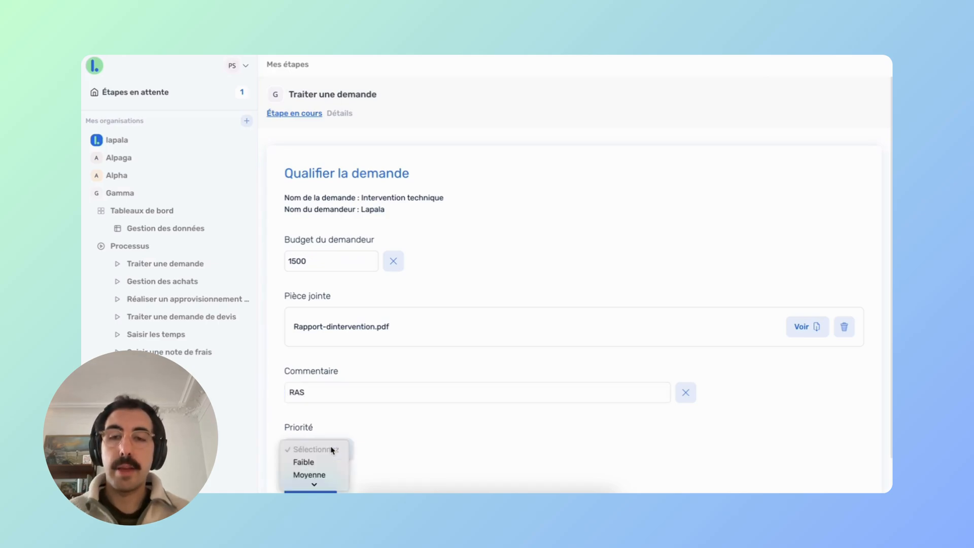
pyautogui.click(318, 470)
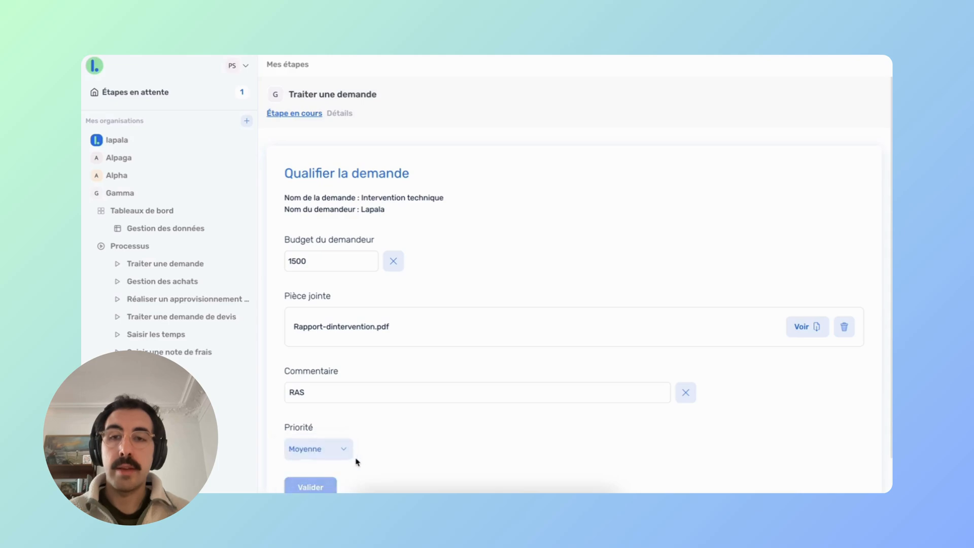
pyautogui.scroll(-1, 358, 459)
pyautogui.click(318, 450)
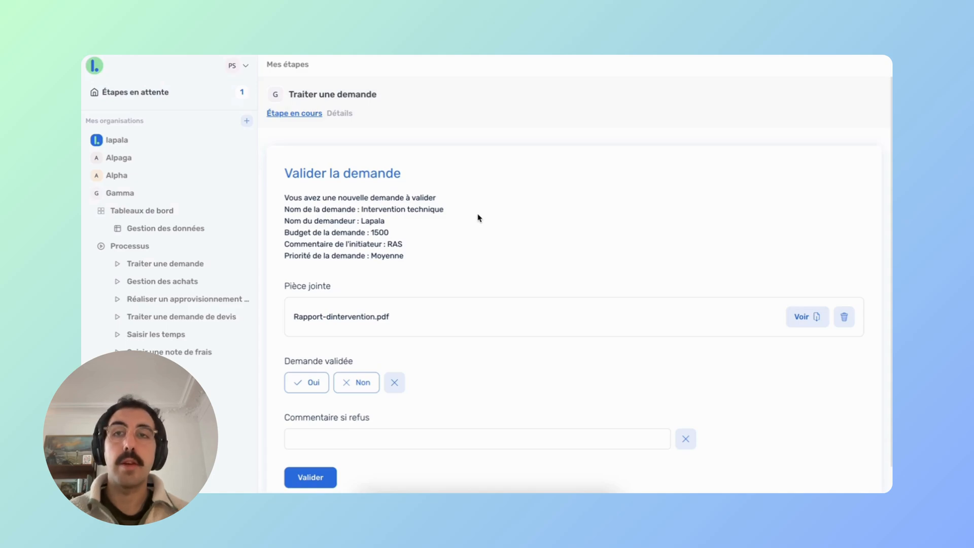
# From the pending steps, approve Valider la demande with Oui under Demande validée.
pyautogui.click(175, 93)
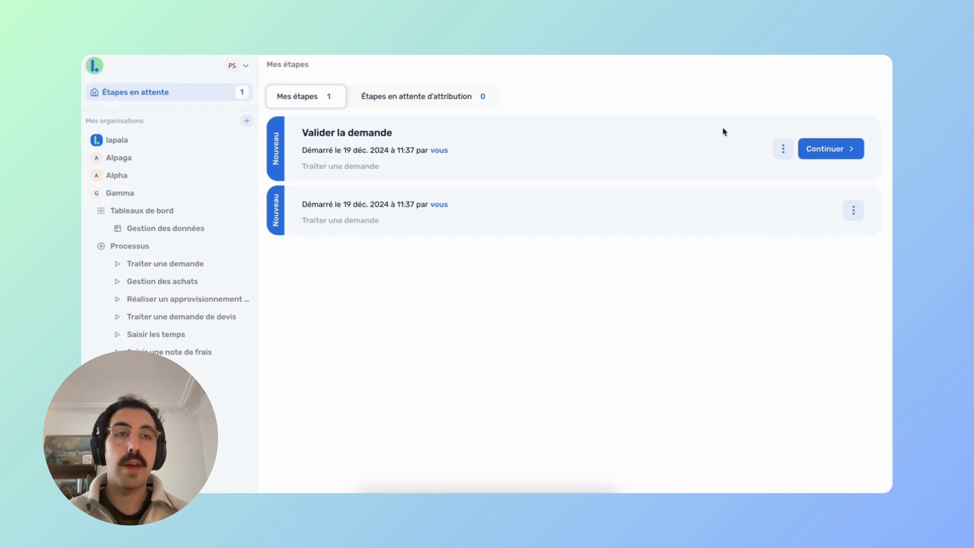
pyautogui.click(822, 149)
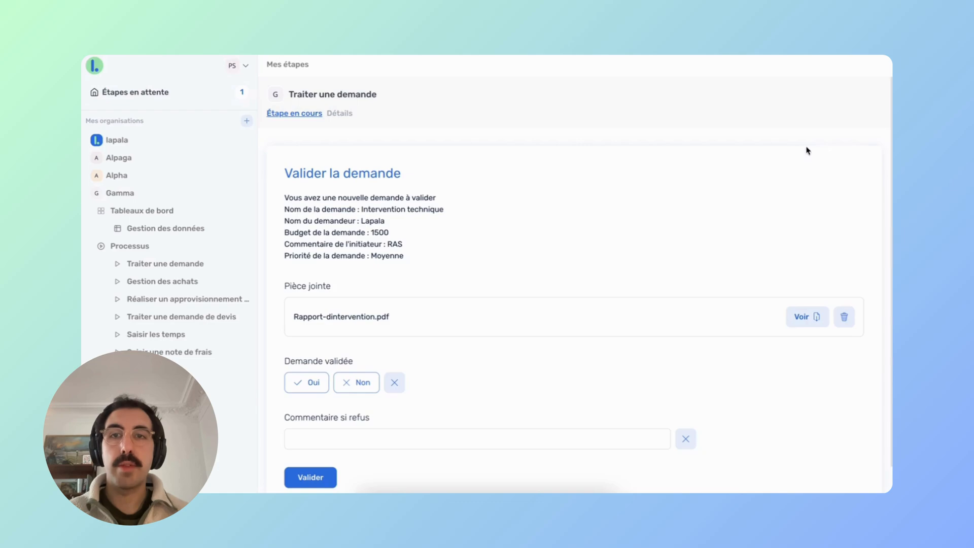
pyautogui.scroll(-1, 560, 222)
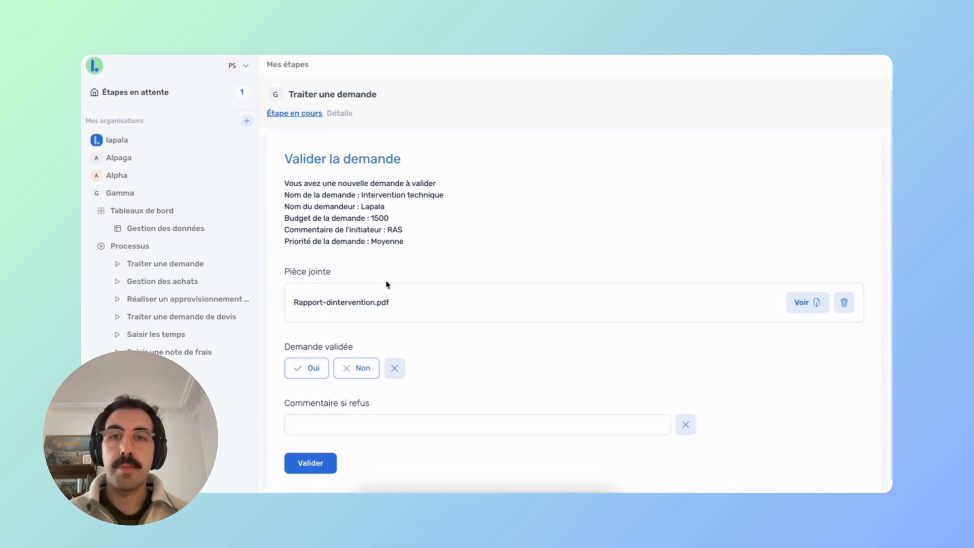
pyautogui.scroll(-1, 387, 284)
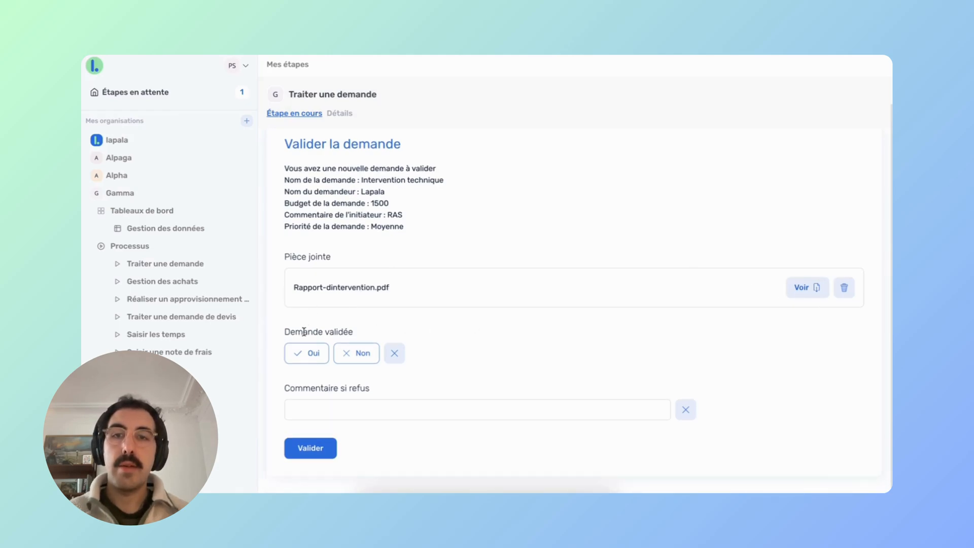
pyautogui.click(305, 358)
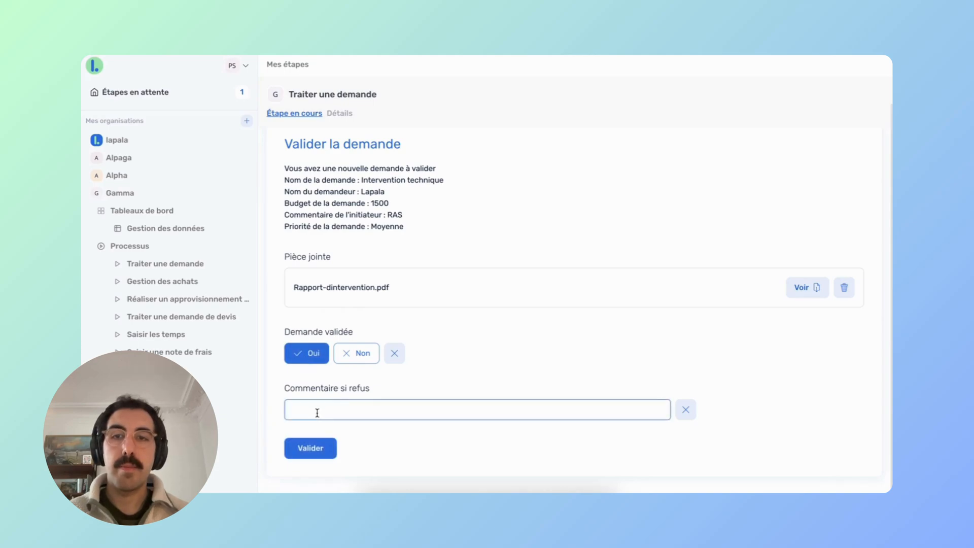
pyautogui.click(308, 449)
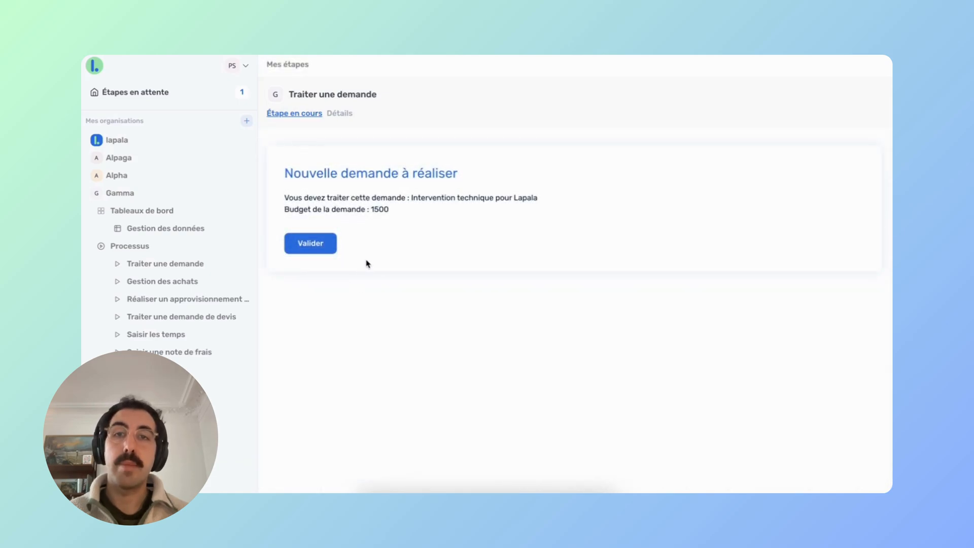
# Validate the Nouvelle demande à réaliser step so the first run finishes.
pyautogui.click(311, 244)
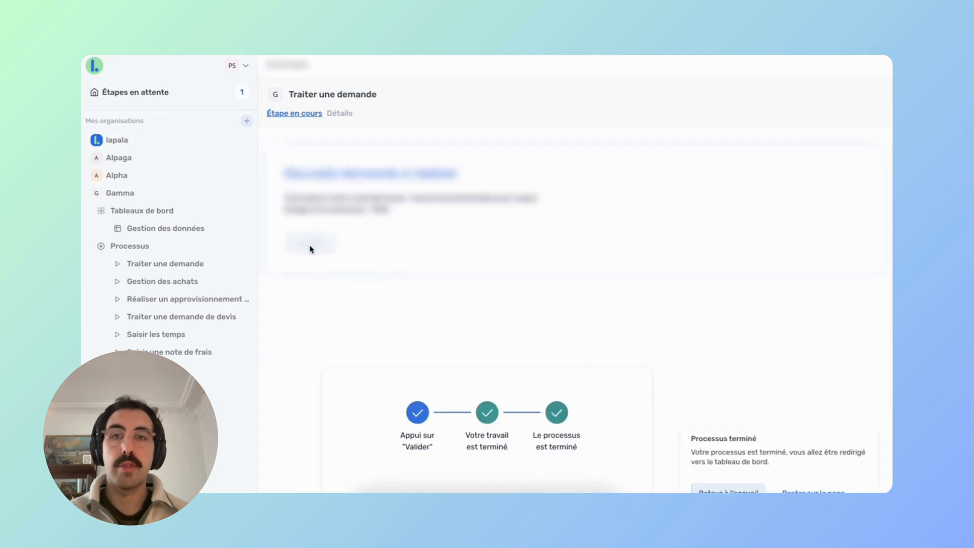
pyautogui.moveTo(159, 262)
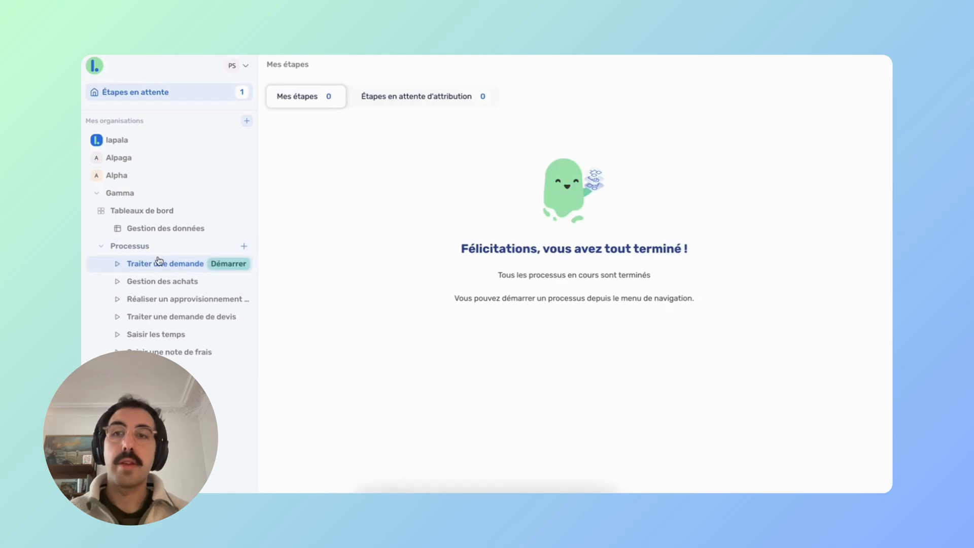
# Start a new Traiter une demande run with name Intervention numéro 2, the requester's name and budget 3000.
pyautogui.click(226, 265)
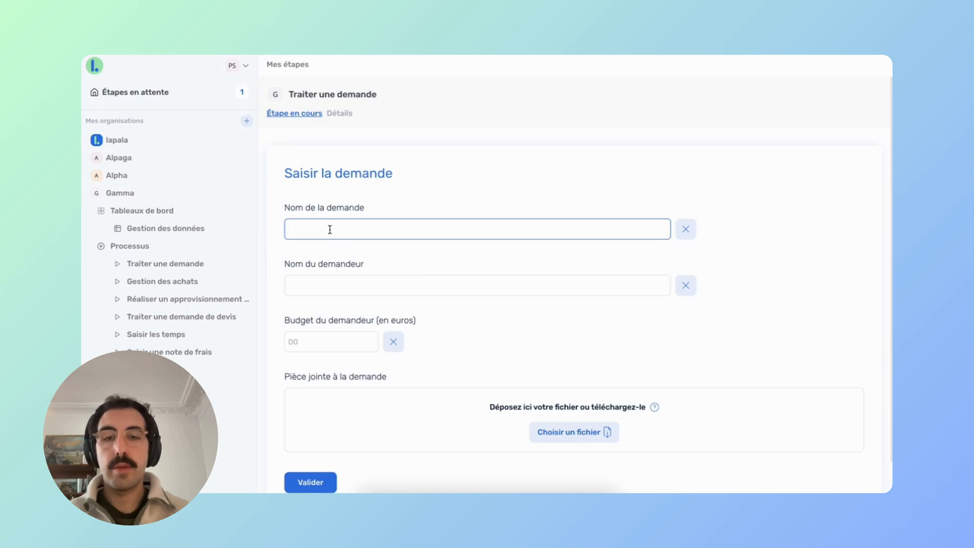
pyautogui.write('Interve')
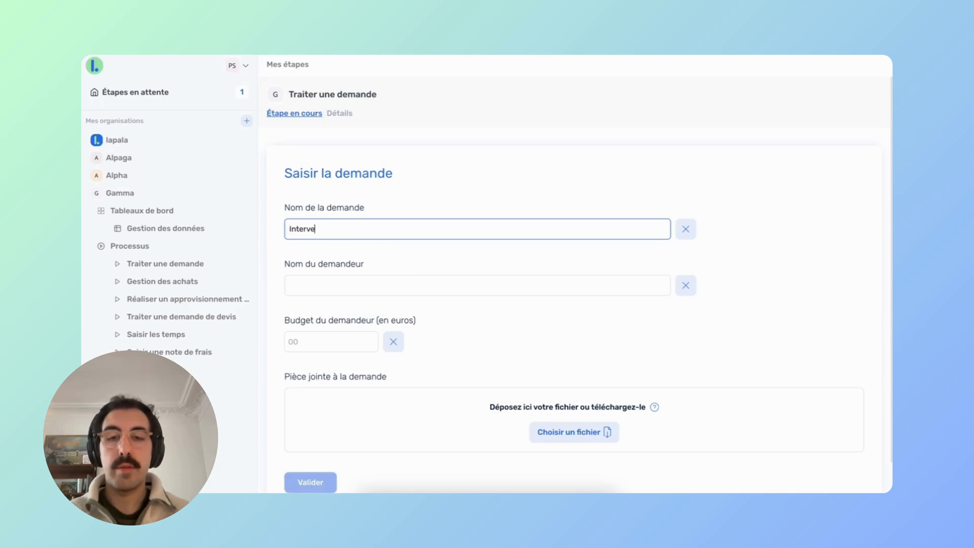
pyautogui.write('ntion num')
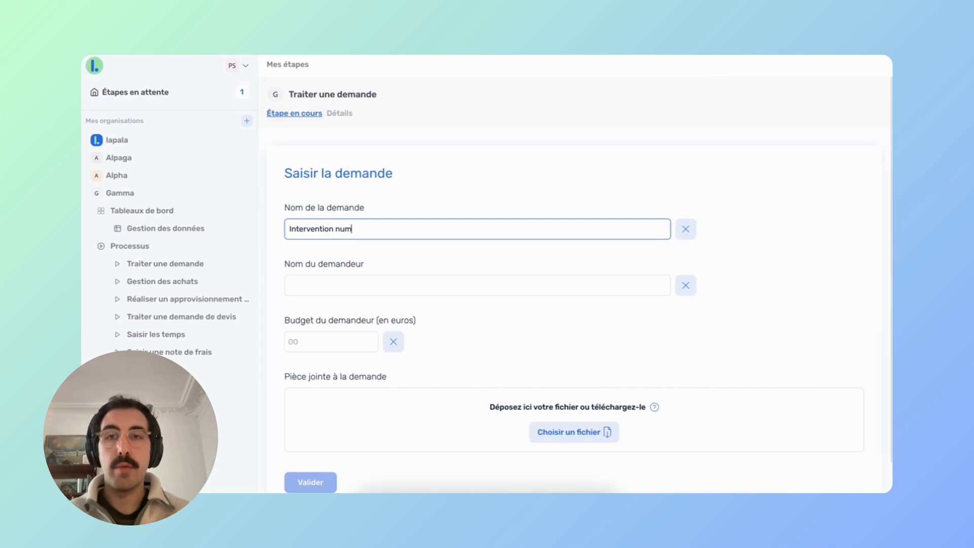
pyautogui.write('éro 2')
pyautogui.click(311, 287)
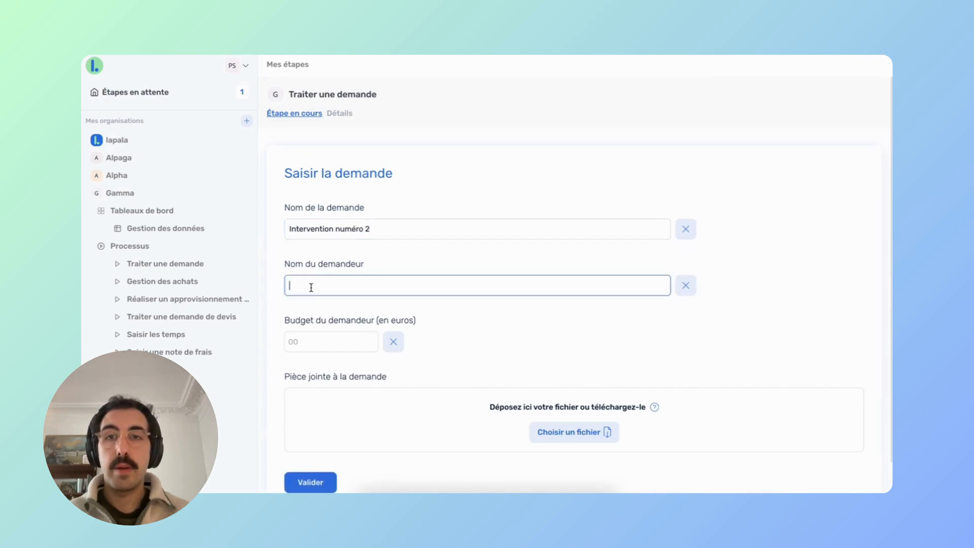
pyautogui.write('Lpa')
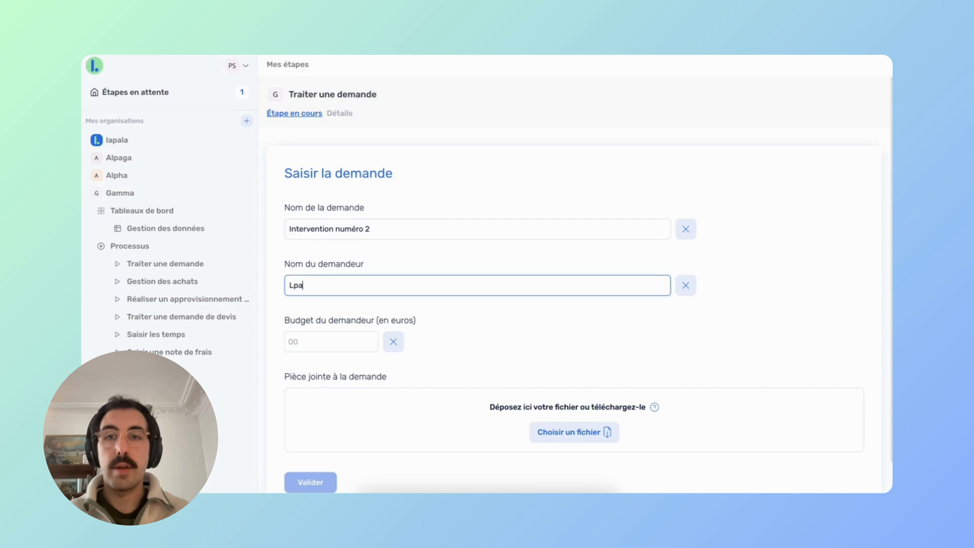
pyautogui.write('lp')
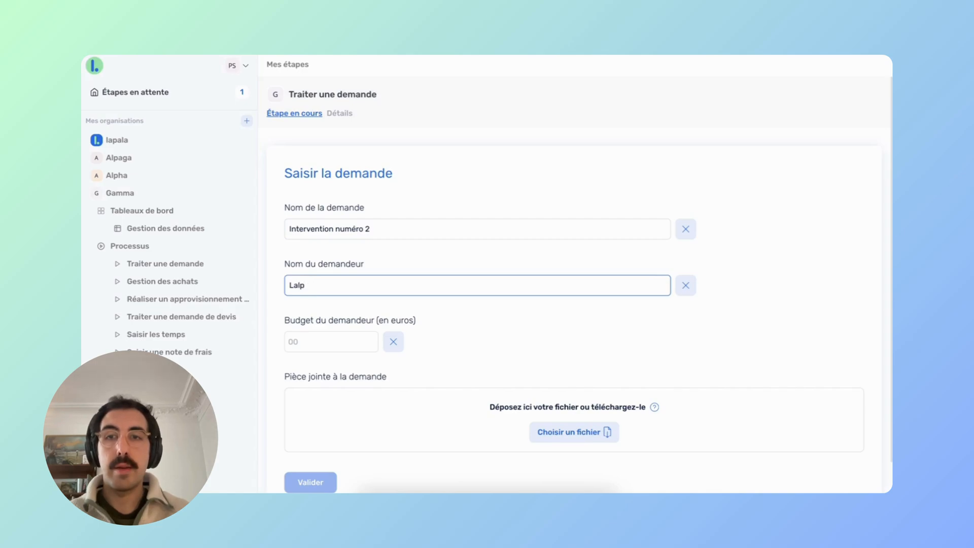
pyautogui.write('alpala 2')
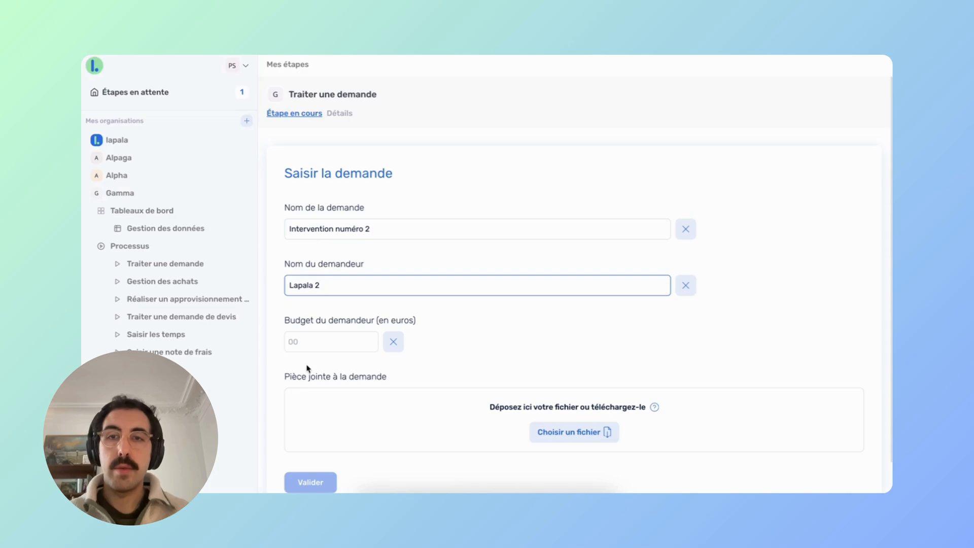
pyautogui.click(304, 342)
pyautogui.write('3000')
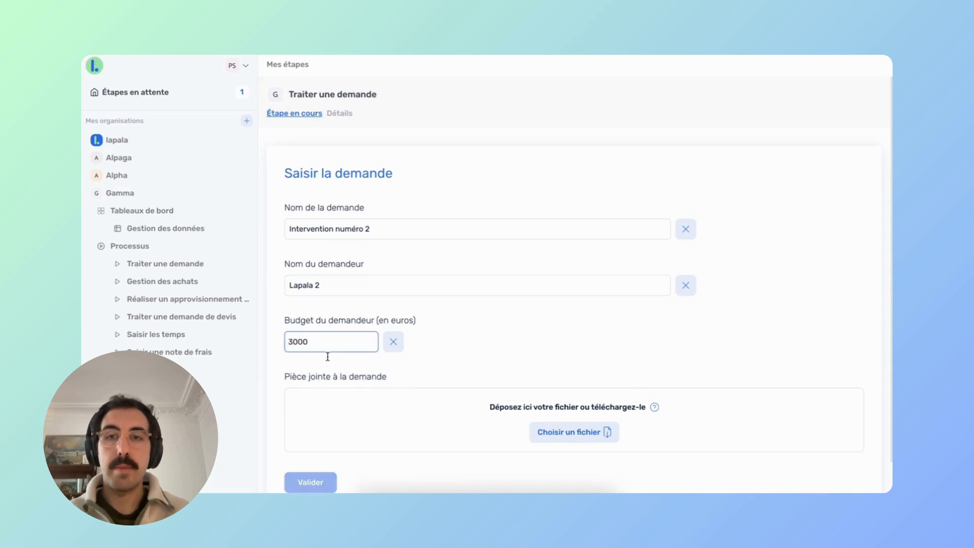
# Attach modele-cdi-itm-FR.pdf to the request and submit it.
pyautogui.click(585, 433)
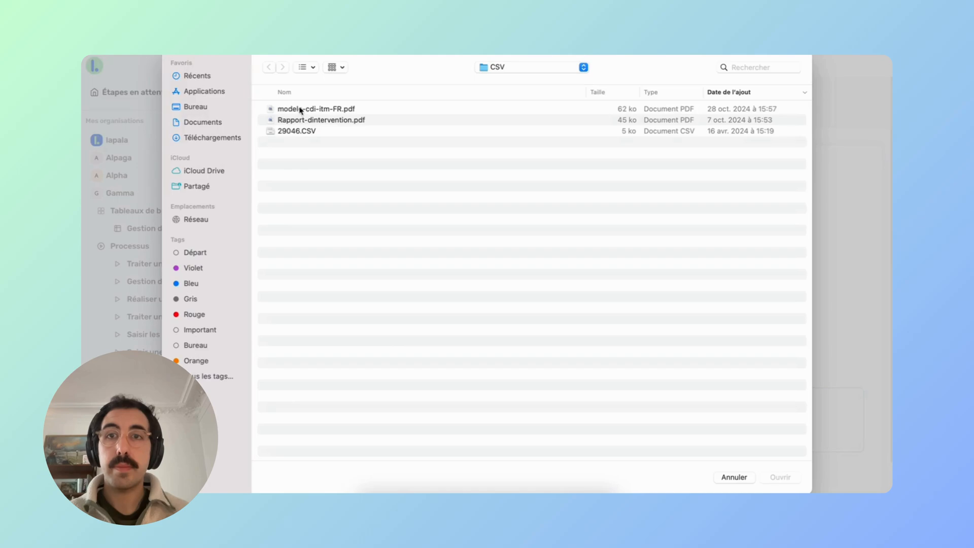
pyautogui.click(300, 110)
pyautogui.press('Return')
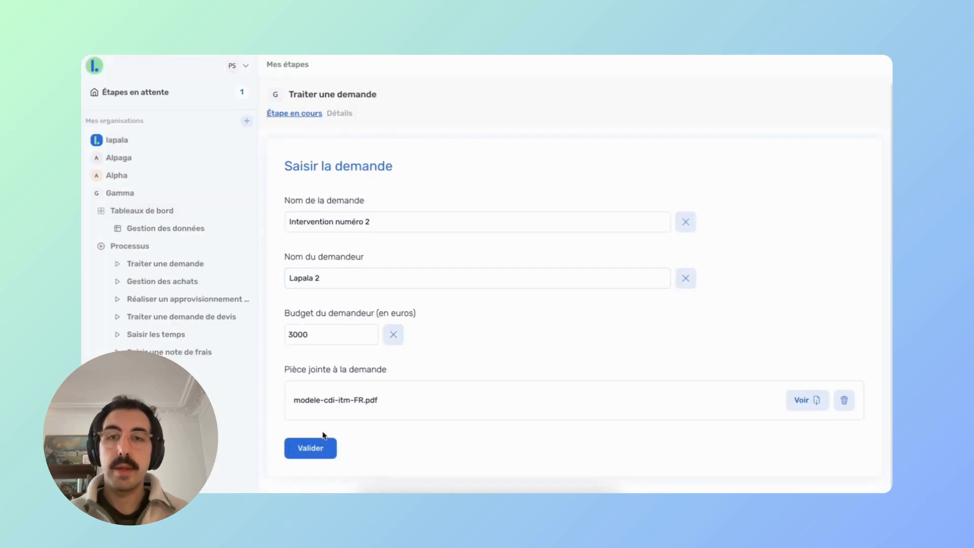
pyautogui.click(305, 446)
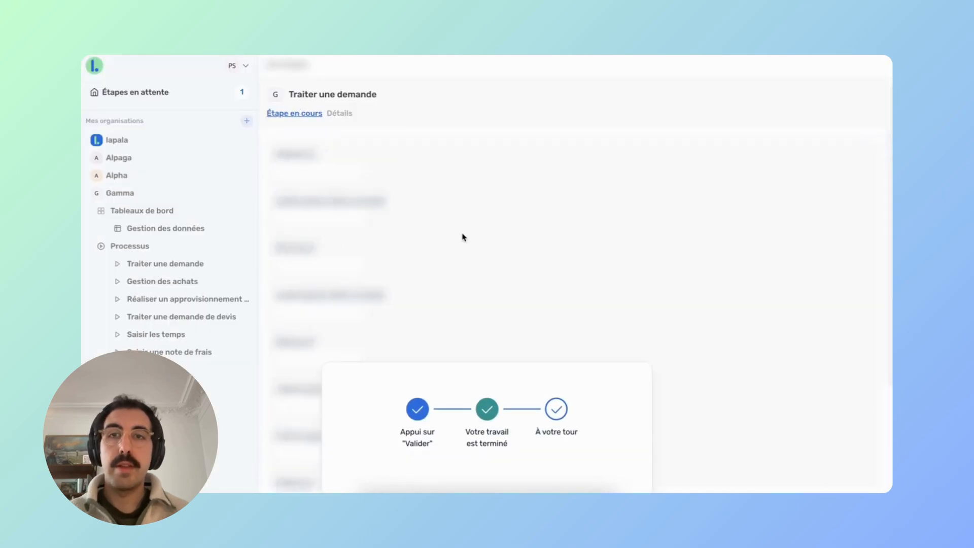
# Qualify the request with comment RAS and priority Faible, then validate it.
pyautogui.scroll(-1, 432, 254)
pyautogui.click(337, 358)
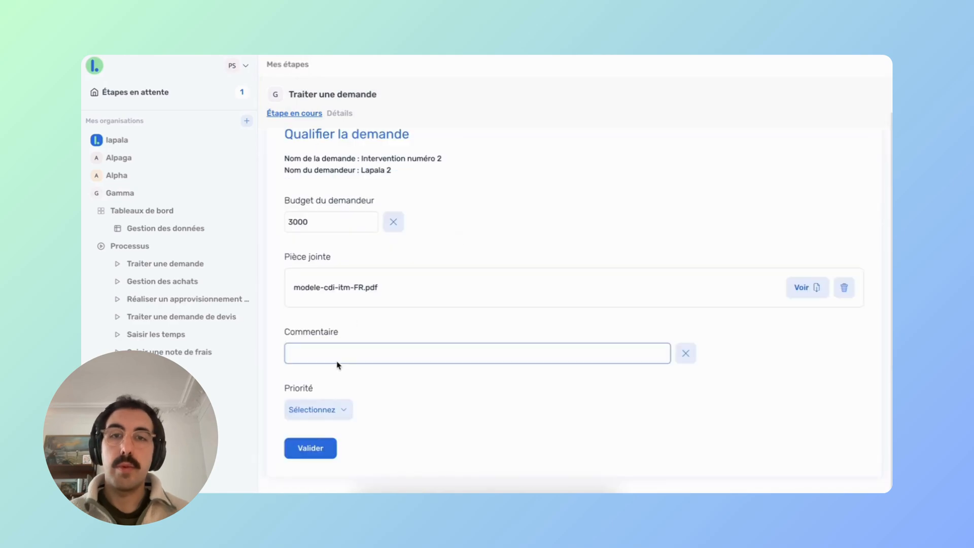
pyautogui.write('RAS')
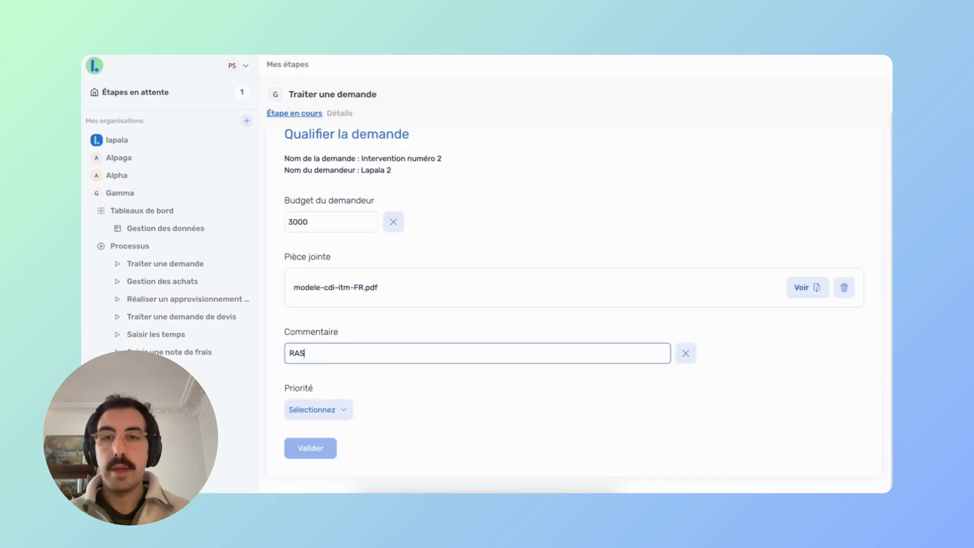
pyautogui.click(319, 409)
pyautogui.click(317, 424)
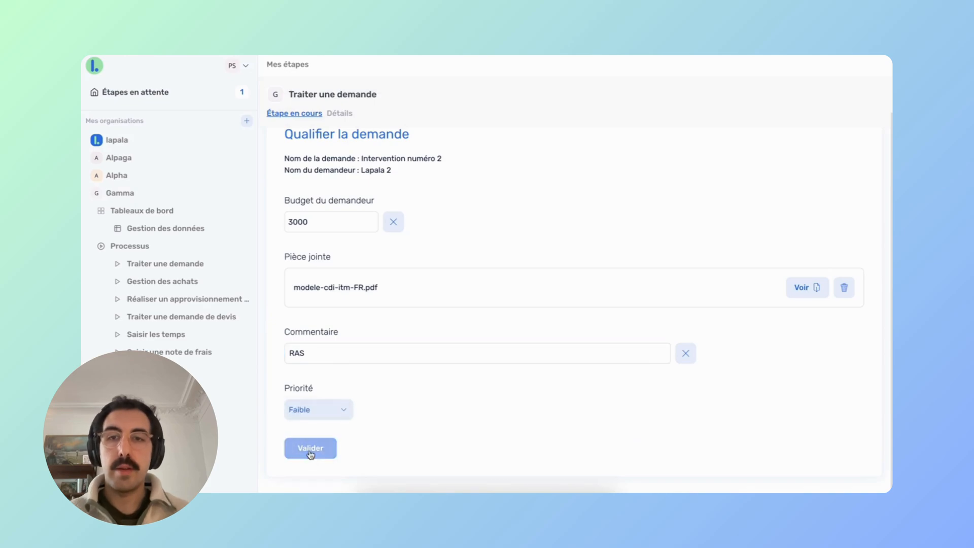
pyautogui.click(311, 448)
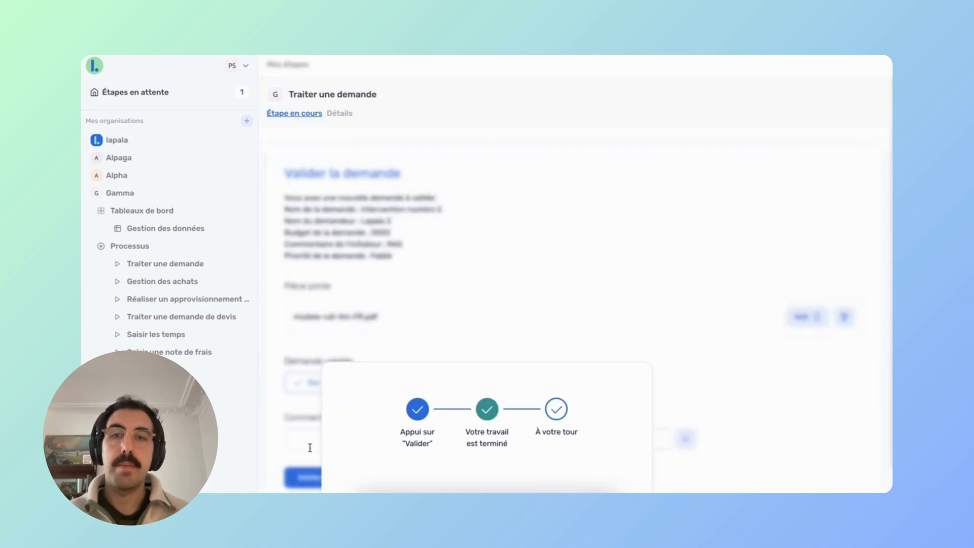
pyautogui.scroll(-1, 369, 260)
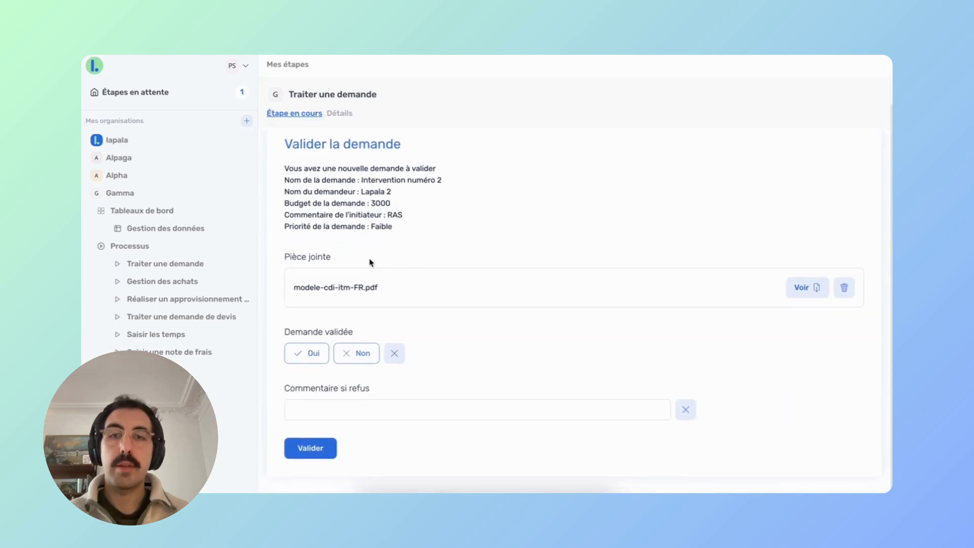
# Refuse the request with reason 'Pas les ressources pour le traiter dans vos délais' and view the Demande refusée email.
pyautogui.click(359, 354)
pyautogui.click(322, 412)
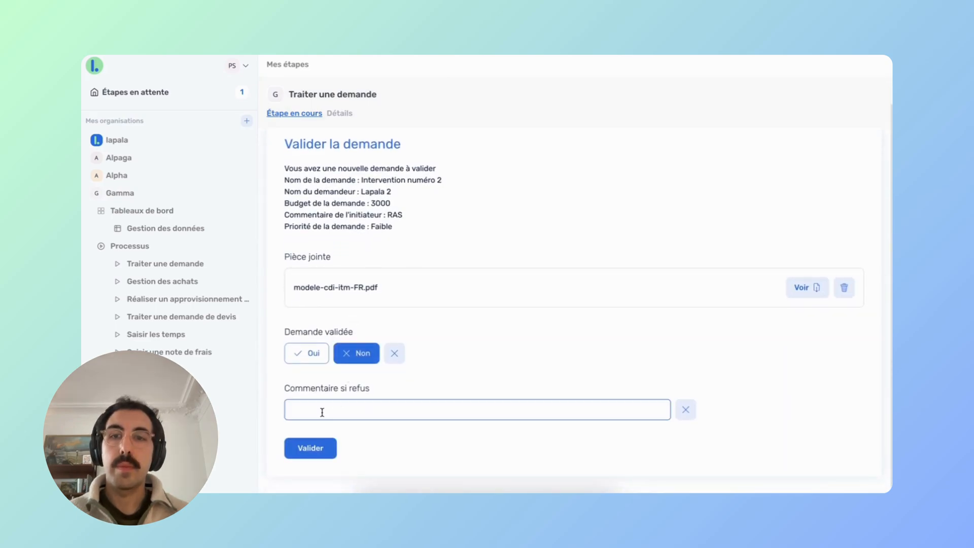
pyautogui.write('P')
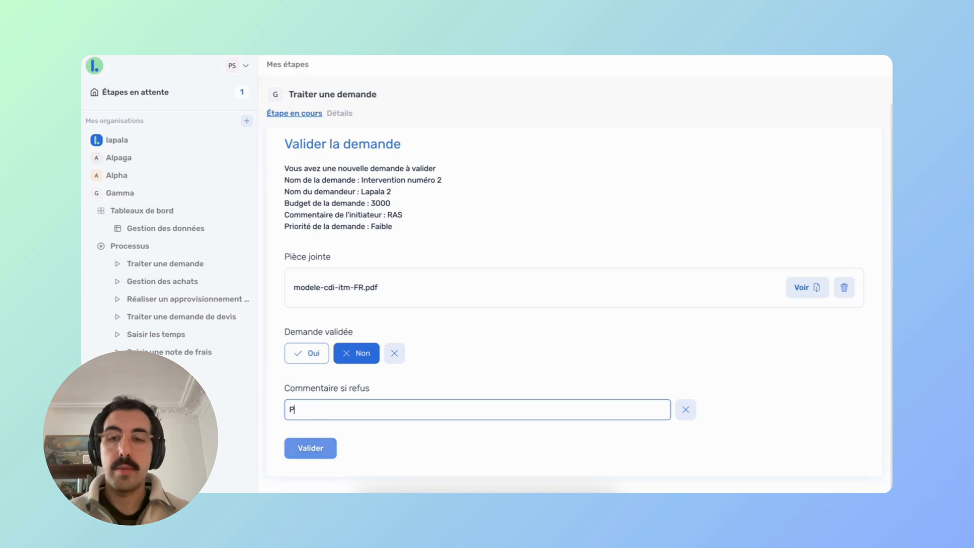
pyautogui.write('as les ressour')
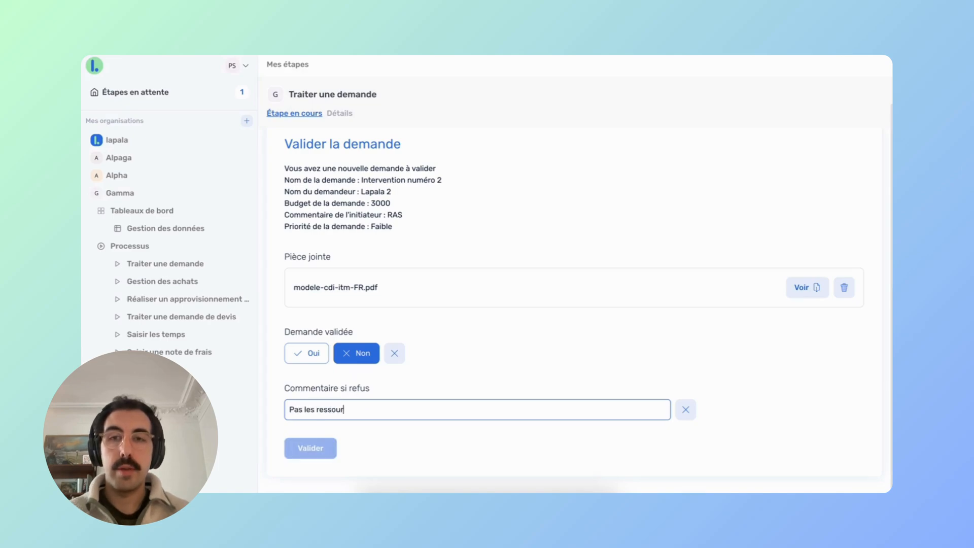
pyautogui.write('ces pour le t')
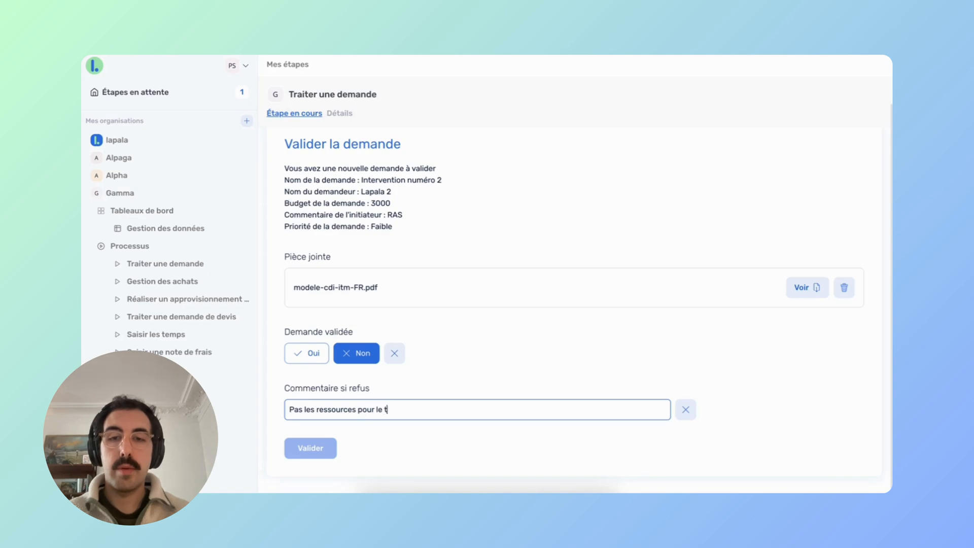
pyautogui.write('raiter dans ')
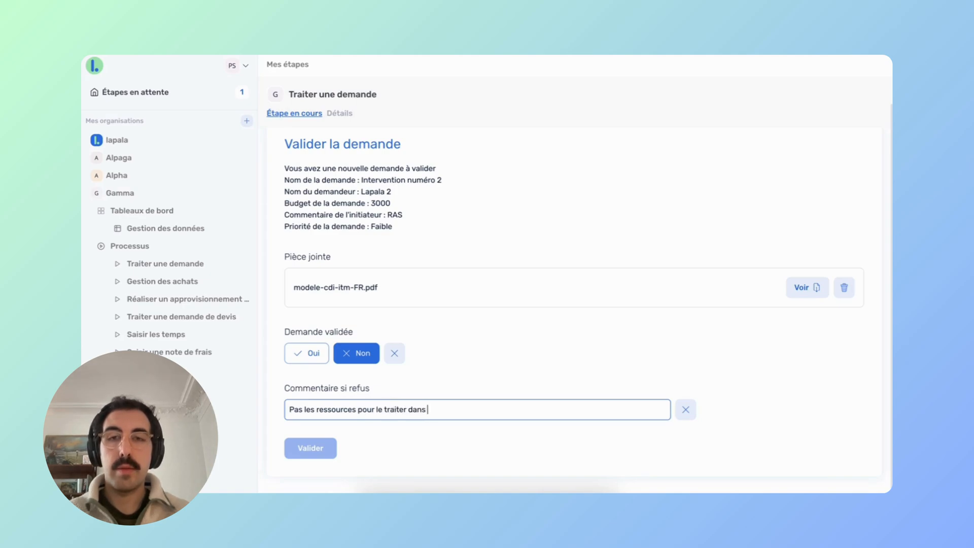
pyautogui.write('vos dé')
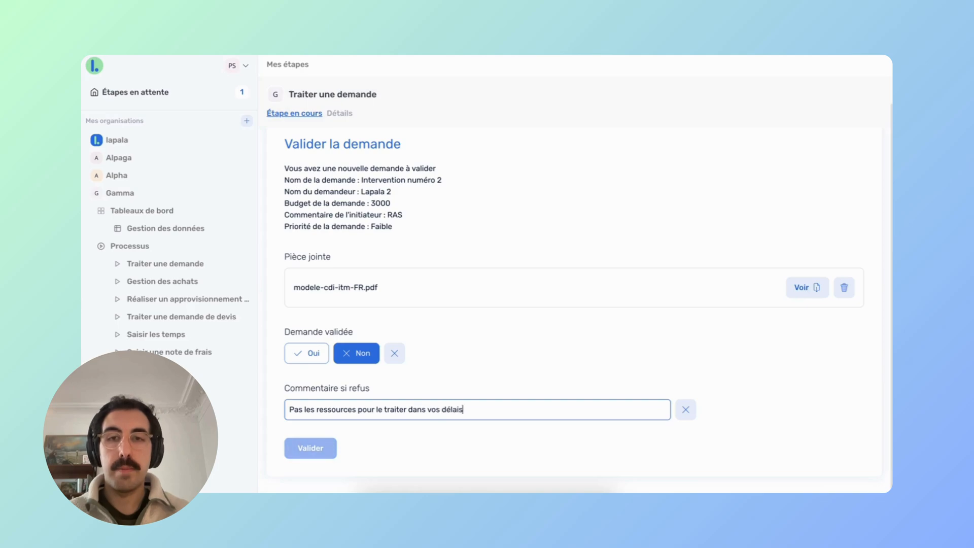
pyautogui.write('lais')
pyautogui.click(308, 448)
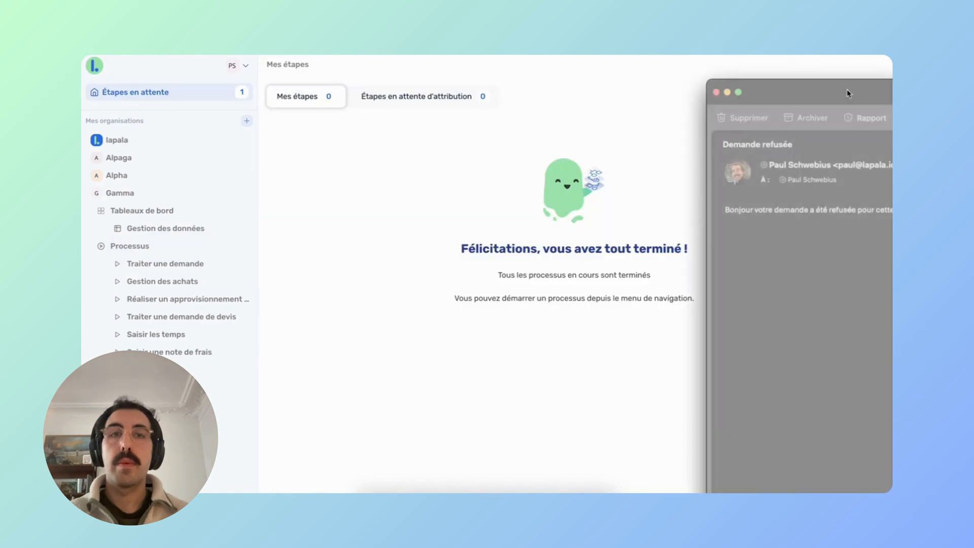
pyautogui.moveTo(848, 93); pyautogui.dragTo(214, 25)
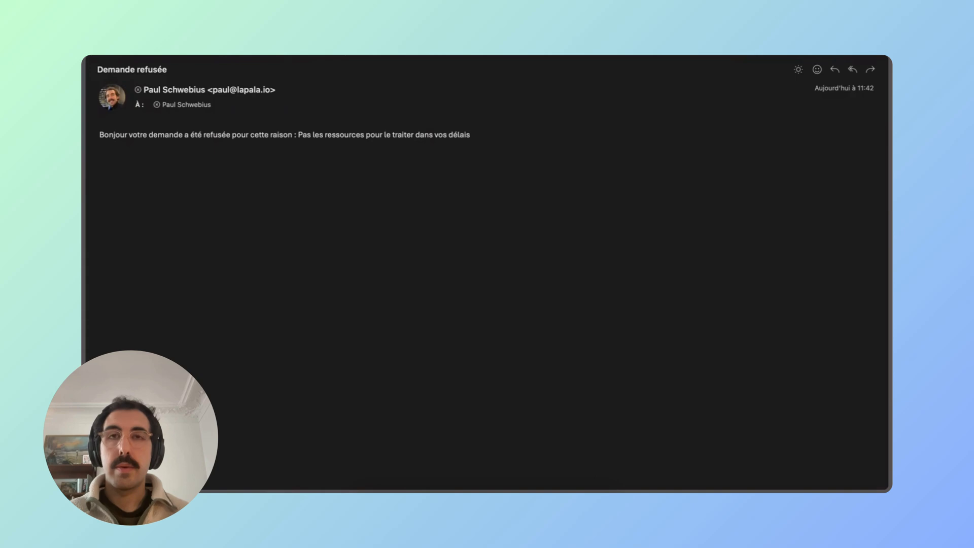